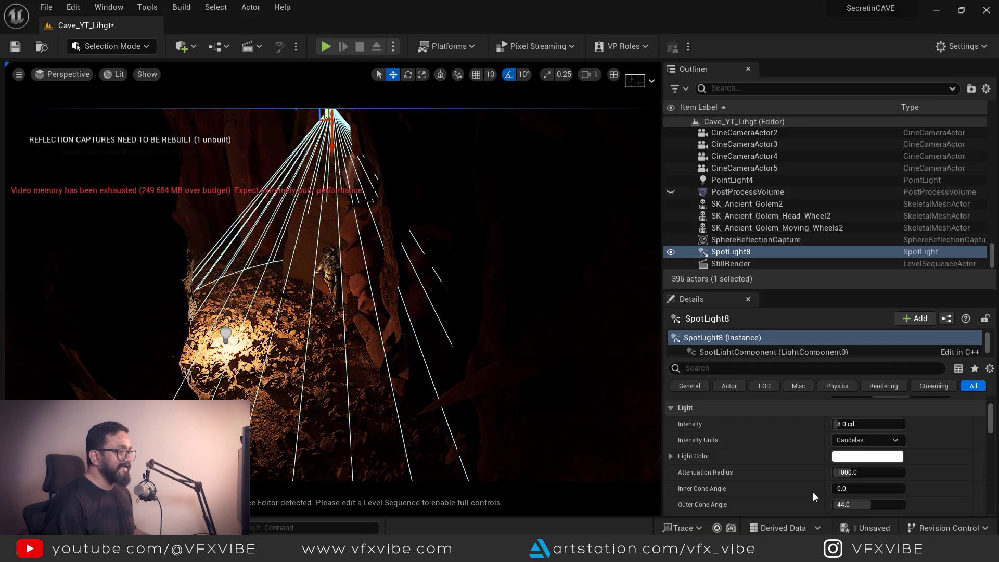
{"action": "left_click_drag", "start_coordinate": [854, 486], "coordinate": [834, 486]}
{"action": "left_click_drag", "start_coordinate": [416, 291], "coordinate": [417, 270], "text": "alt"}
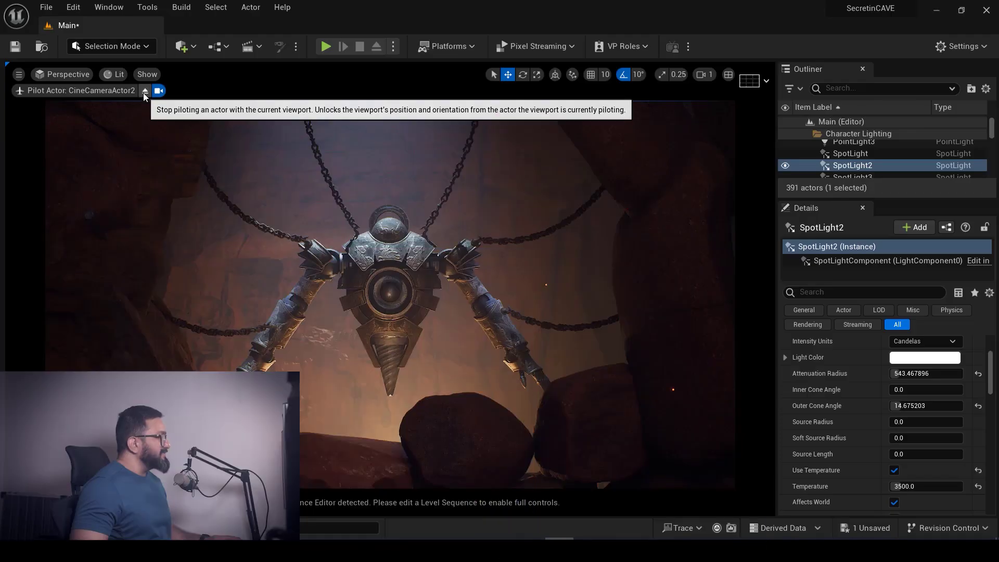
Stop piloting CineCameraActor2 and select the SK_Ancient_Golem character, viewing it up close and from farther back in the cave
{"action": "left_click", "coordinate": [145, 92]}
{"action": "left_click", "coordinate": [385, 289]}
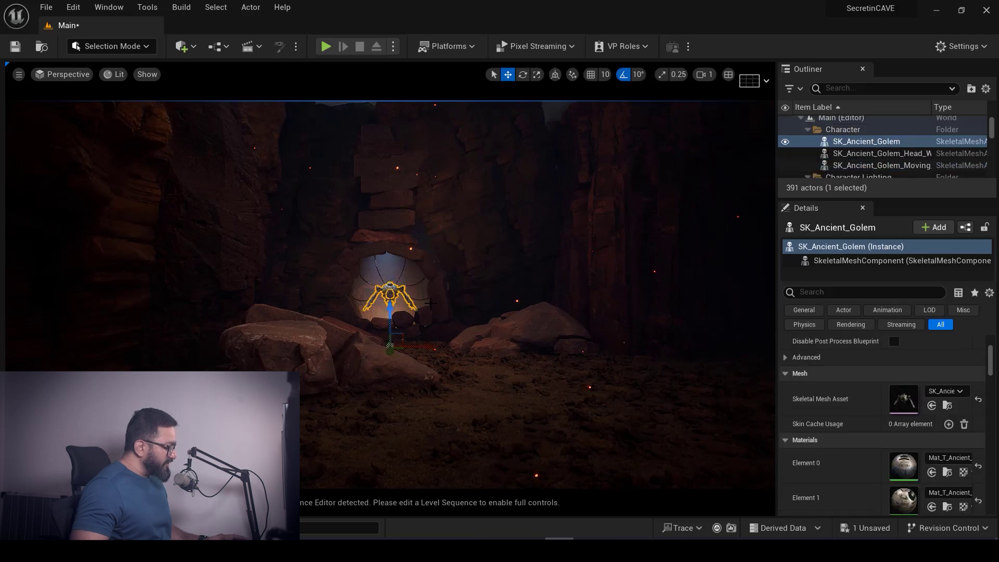
{"action": "key", "text": "f"}
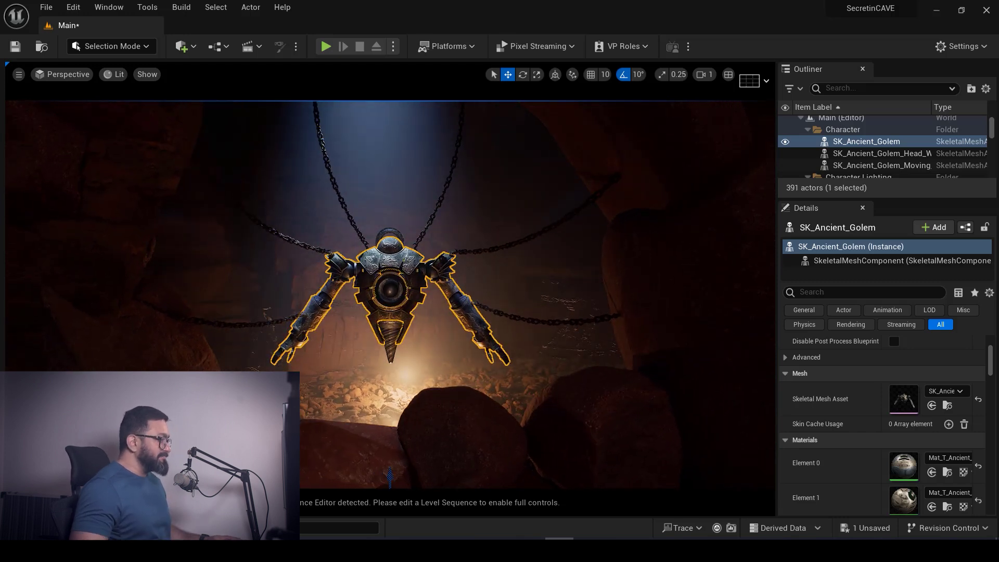
{"action": "key", "text": "s"}
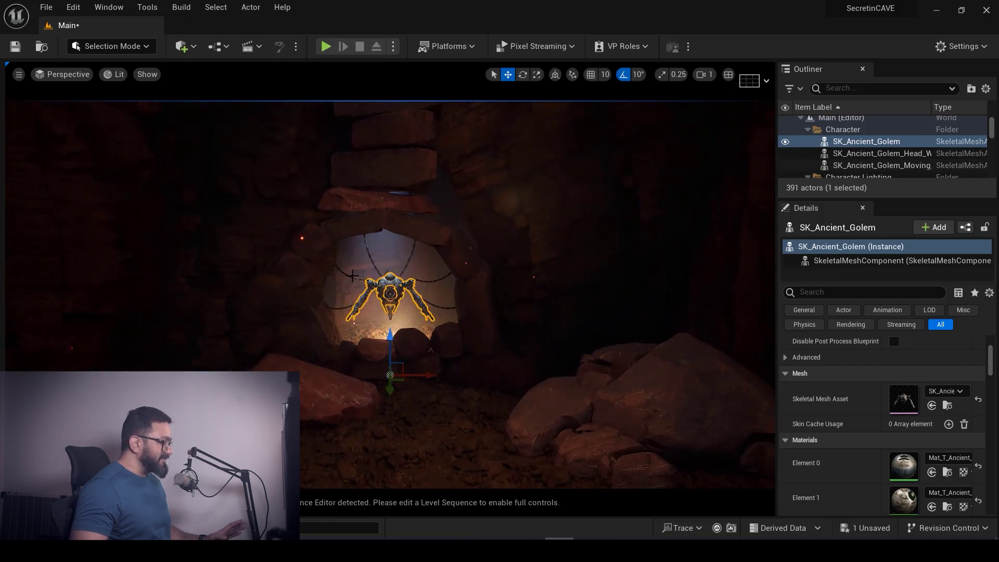
Collapse the Character and Character Lighting folders in the Outliner
{"action": "left_click", "coordinate": [807, 130]}
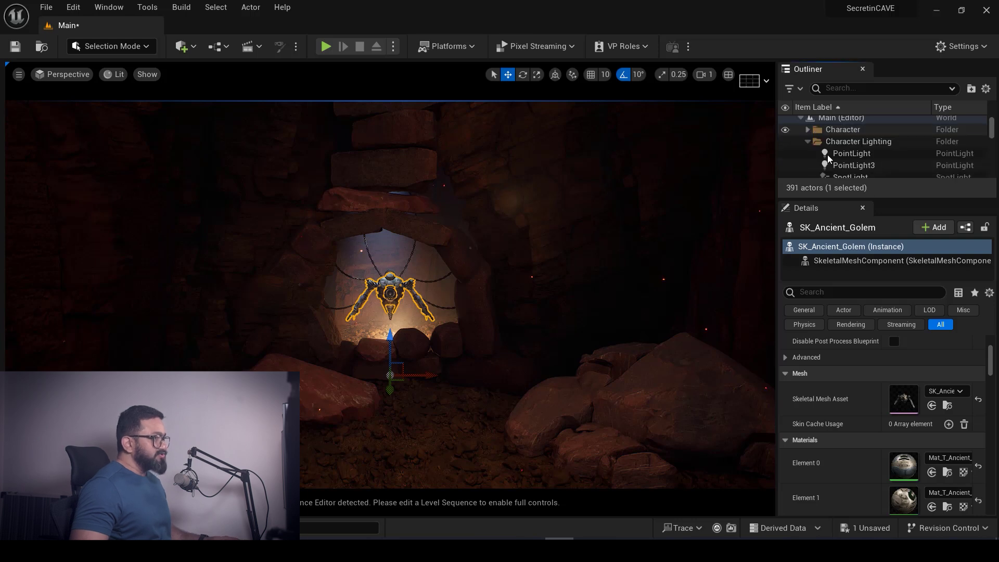
{"action": "left_click", "coordinate": [808, 141]}
{"action": "left_click", "coordinate": [813, 154]}
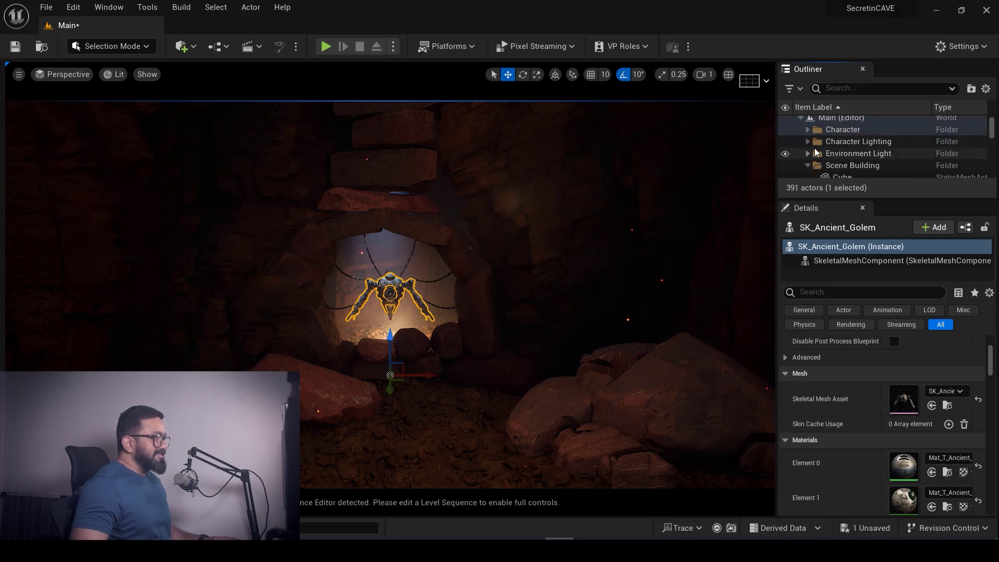
Toggle the visibility of the Character Lighting and Environment Light folders off and on to compare their effect on the cave
{"action": "left_click", "coordinate": [786, 142]}
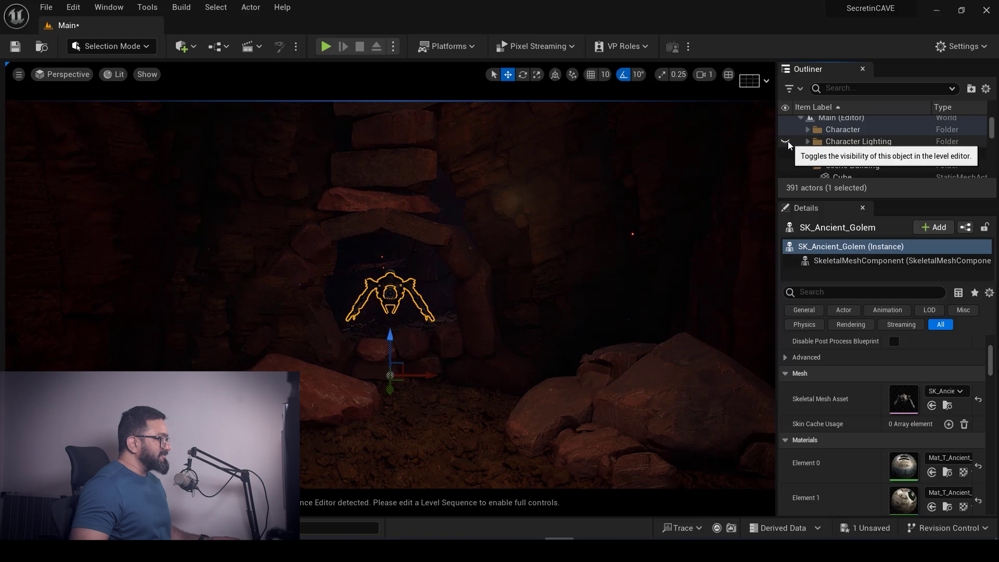
{"action": "left_click", "coordinate": [786, 142]}
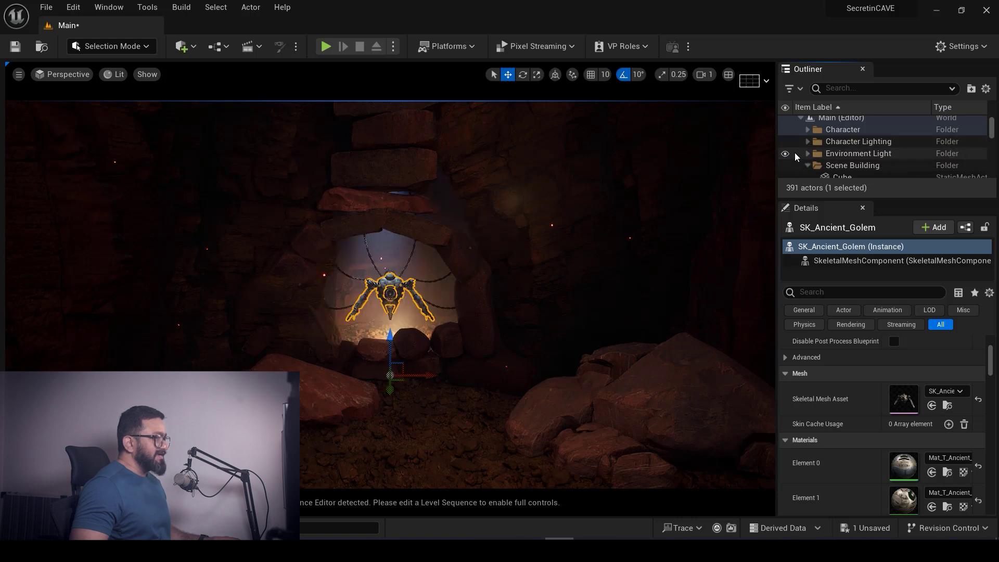
{"action": "left_click", "coordinate": [786, 155]}
{"action": "left_click", "coordinate": [785, 155]}
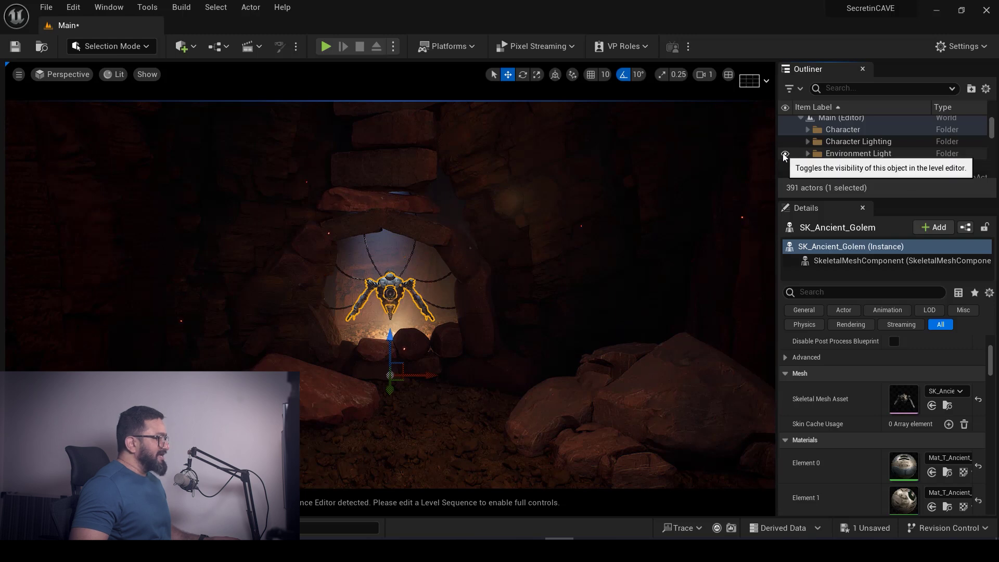
{"action": "left_click", "coordinate": [786, 155]}
Expand the Environment Light folder and look through its lights and fog, selecting PointLight2 to inspect its placement and settings
{"action": "left_click", "coordinate": [807, 153]}
{"action": "scroll", "coordinate": [867, 157], "scroll_direction": "down", "scroll_amount": 2}
{"action": "scroll", "coordinate": [867, 153], "scroll_direction": "up", "scroll_amount": 2}
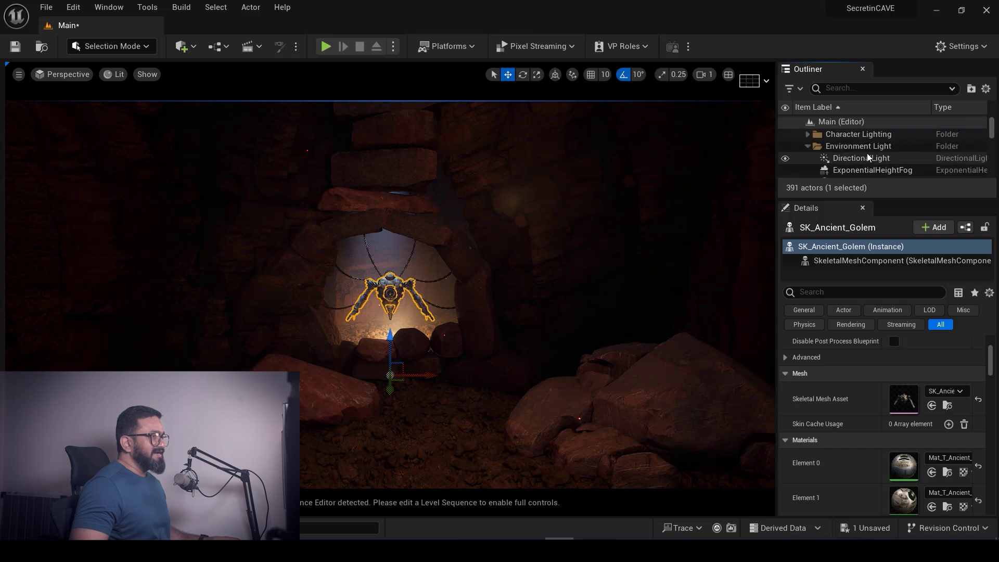
{"action": "scroll", "coordinate": [882, 170], "scroll_direction": "down", "scroll_amount": 2}
{"action": "scroll", "coordinate": [871, 159], "scroll_direction": "down", "scroll_amount": 1}
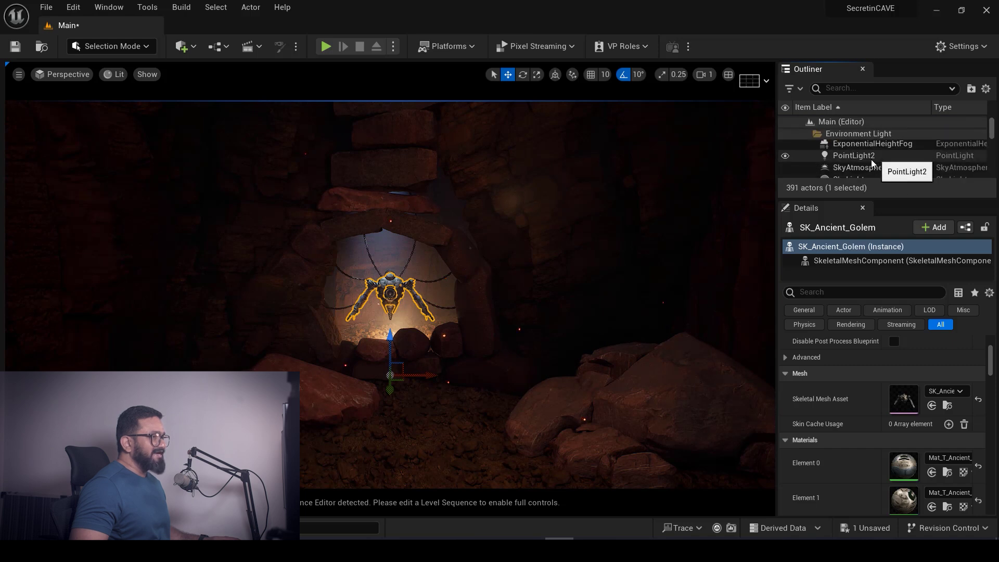
{"action": "scroll", "coordinate": [862, 159], "scroll_direction": "up", "scroll_amount": 1}
{"action": "left_click", "coordinate": [850, 157]}
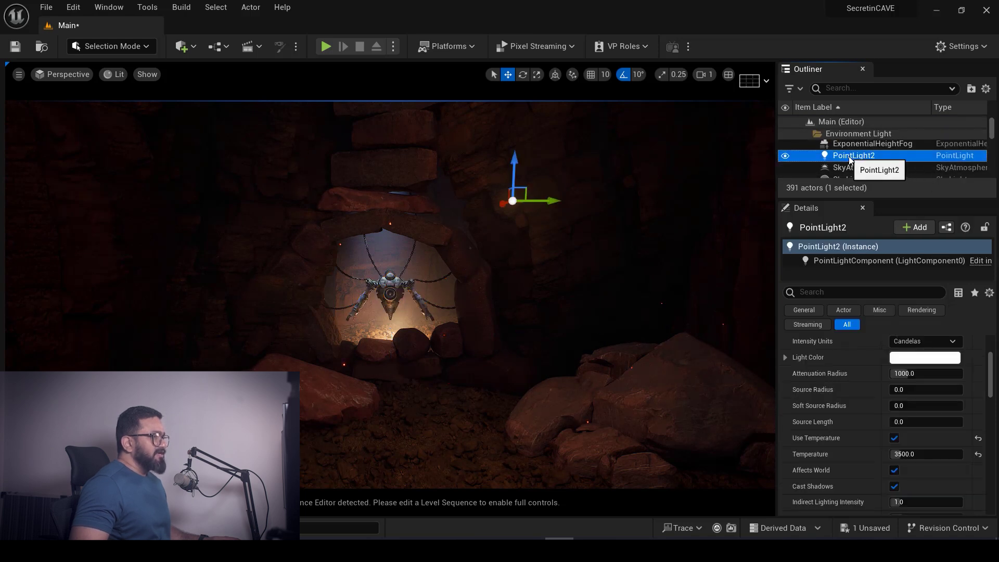
{"action": "scroll", "coordinate": [851, 162], "scroll_direction": "up", "scroll_amount": 2}
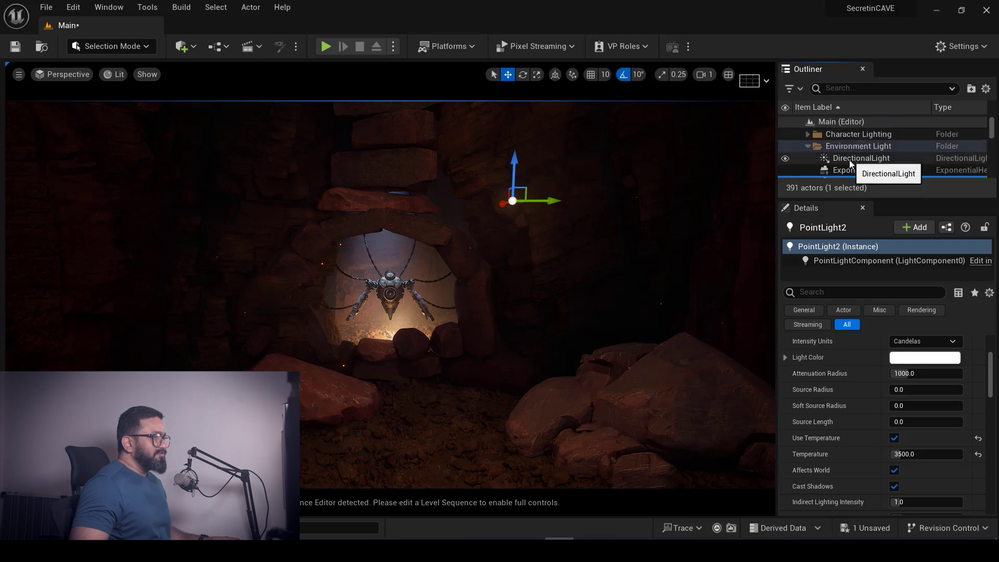
Collapse the Environment Light and Scene Building folders in the Outliner
{"action": "left_click", "coordinate": [817, 148]}
{"action": "left_click", "coordinate": [807, 147]}
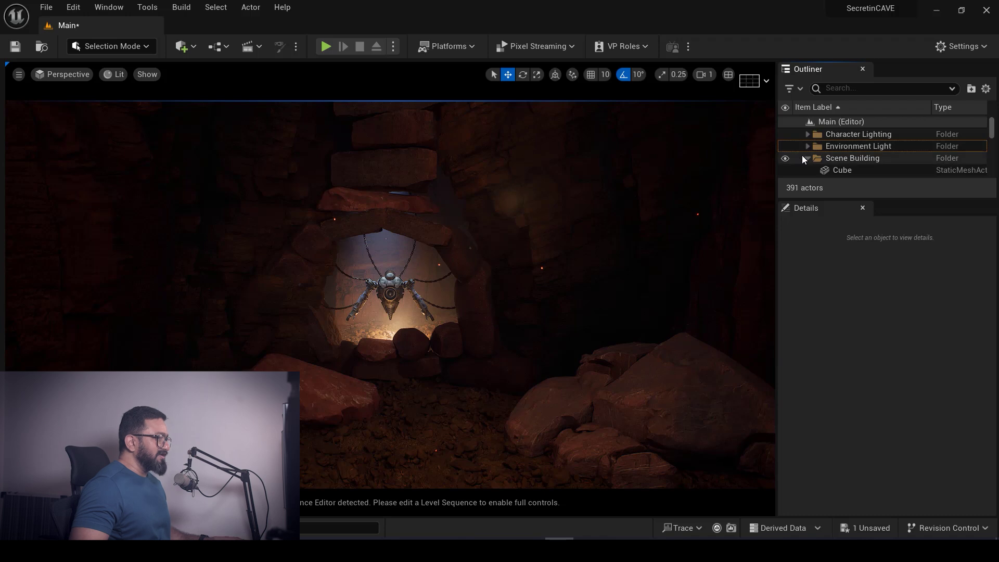
{"action": "left_click", "coordinate": [808, 157]}
Check the scene with Environment Light hidden, restore it, and hide the Character Lighting folder
{"action": "left_click", "coordinate": [786, 147]}
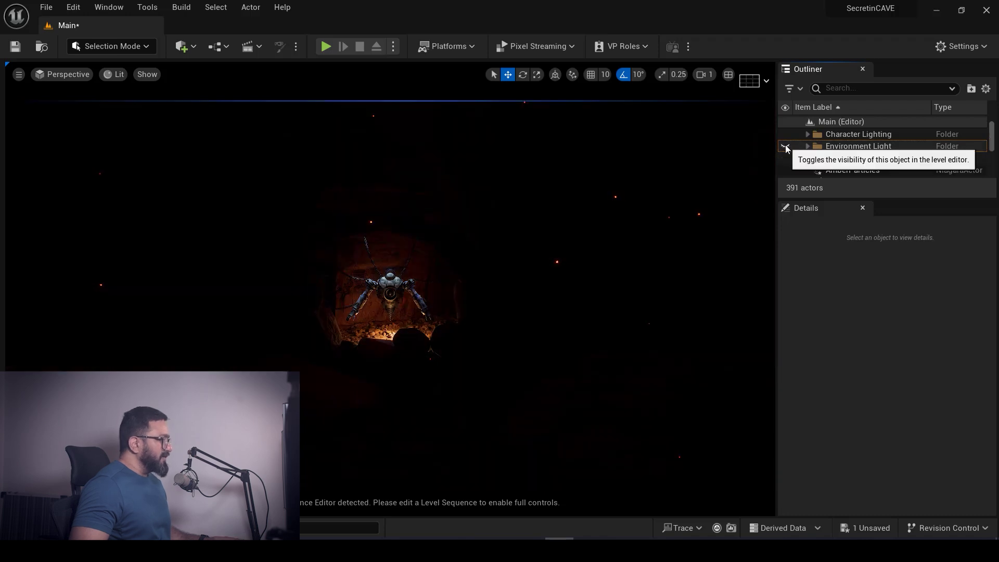
{"action": "left_click", "coordinate": [786, 147]}
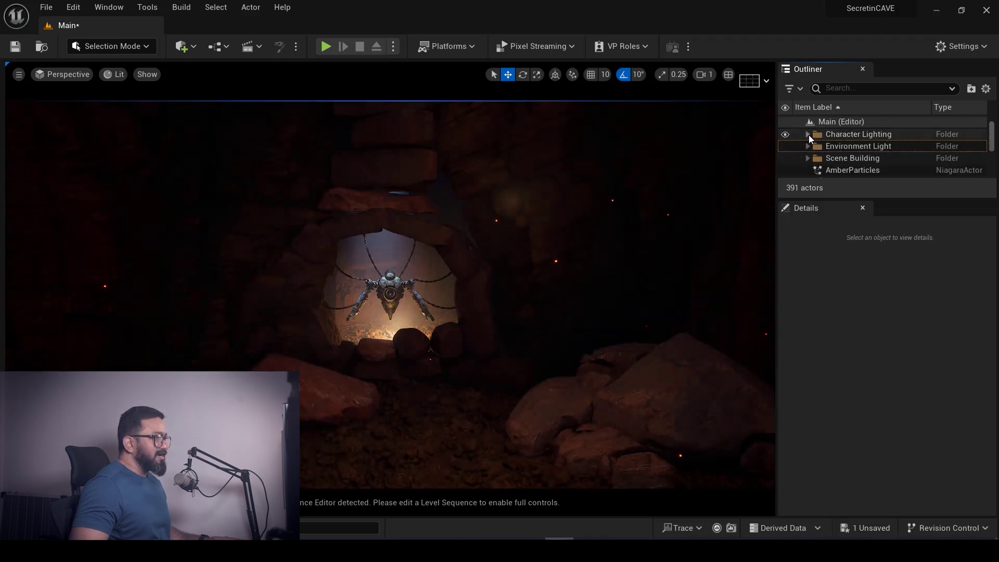
{"action": "left_click", "coordinate": [785, 134]}
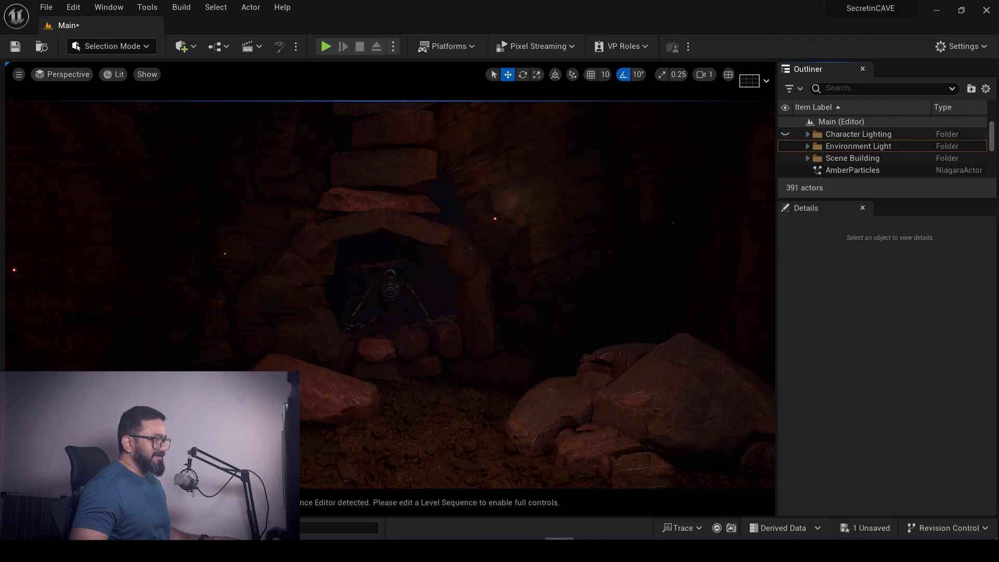
Switch the viewport to the Unlit view mode and view the golem from the side
{"action": "scroll", "coordinate": [485, 348], "scroll_direction": "down", "scroll_amount": 5}
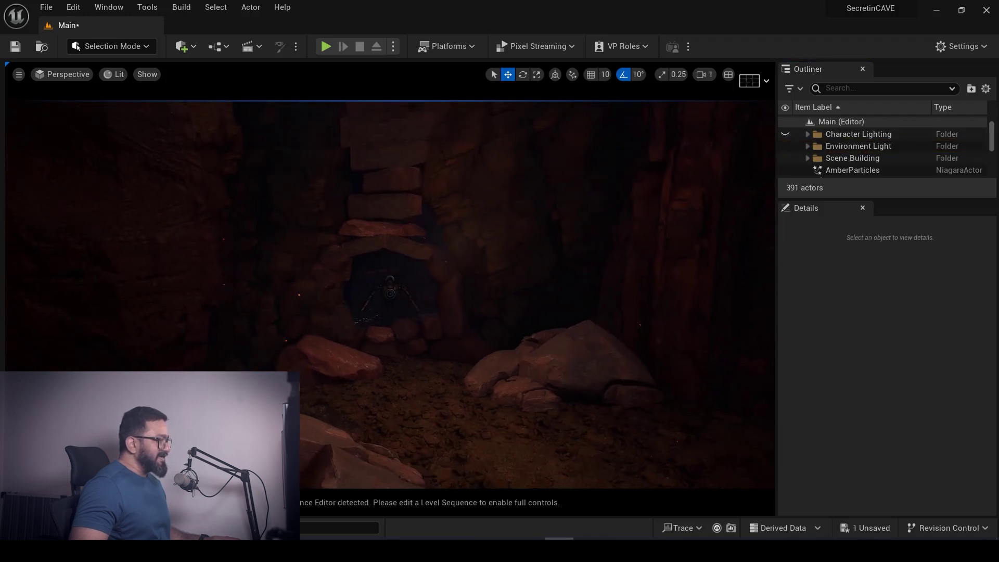
{"action": "key", "text": "w"}
{"action": "key", "text": "w"}
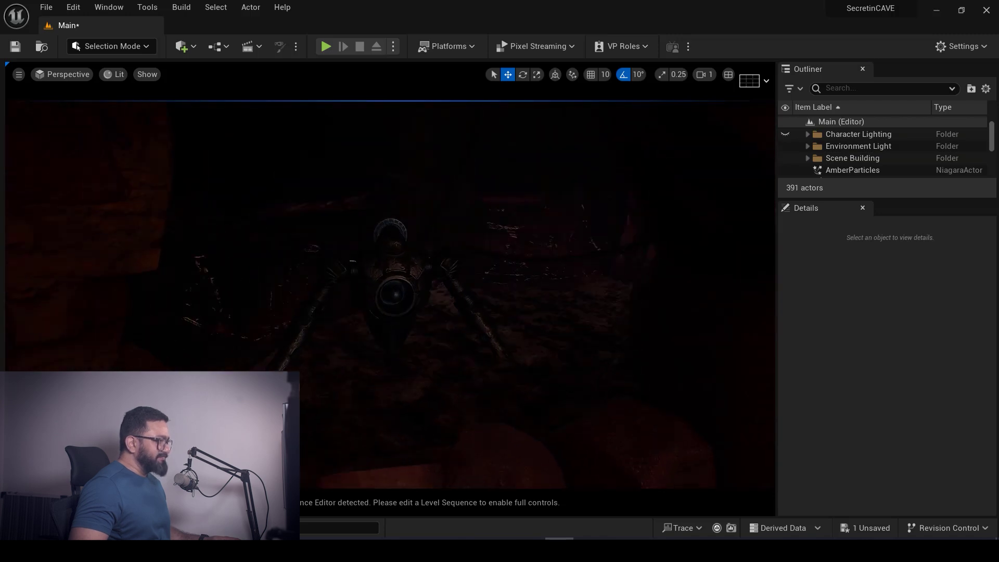
{"action": "left_click", "coordinate": [118, 76]}
{"action": "left_click", "coordinate": [147, 123]}
{"action": "left_click_drag", "start_coordinate": [312, 292], "coordinate": [567, 292], "text": "alt"}
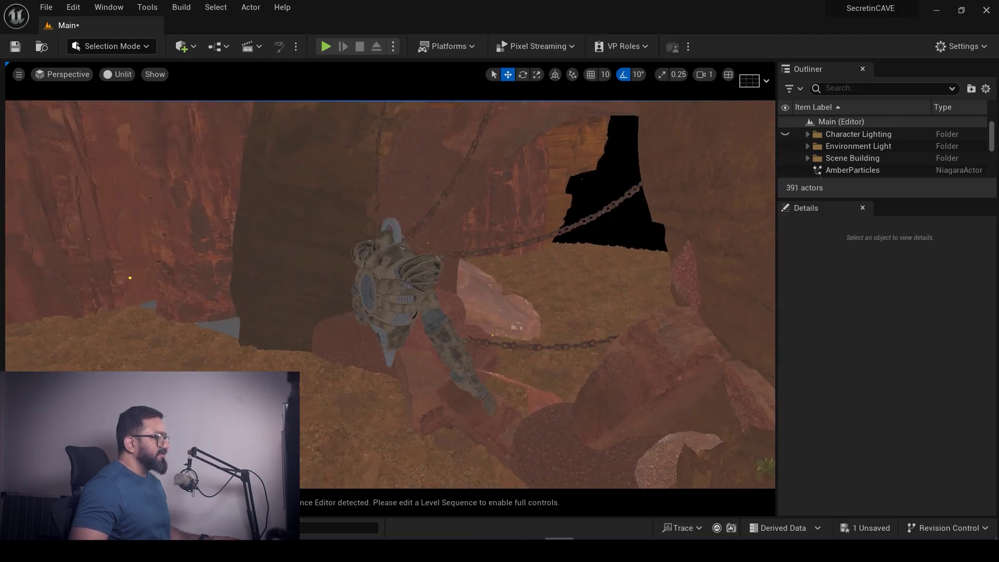
{"action": "scroll", "coordinate": [598, 378], "scroll_direction": "down", "scroll_amount": 1}
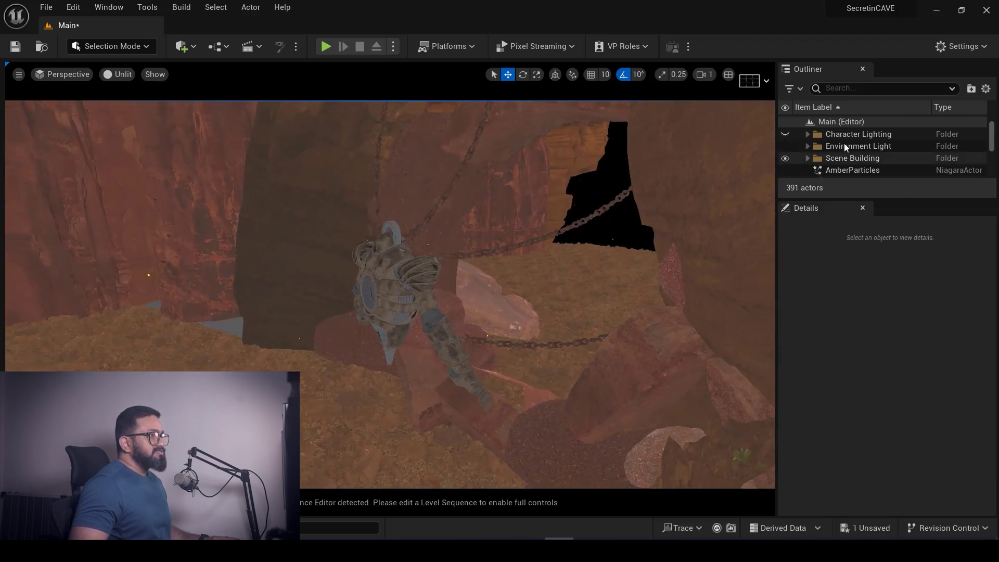
Create a new Outliner folder named CHaracterLit_YT and select it
{"action": "left_click", "coordinate": [971, 90]}
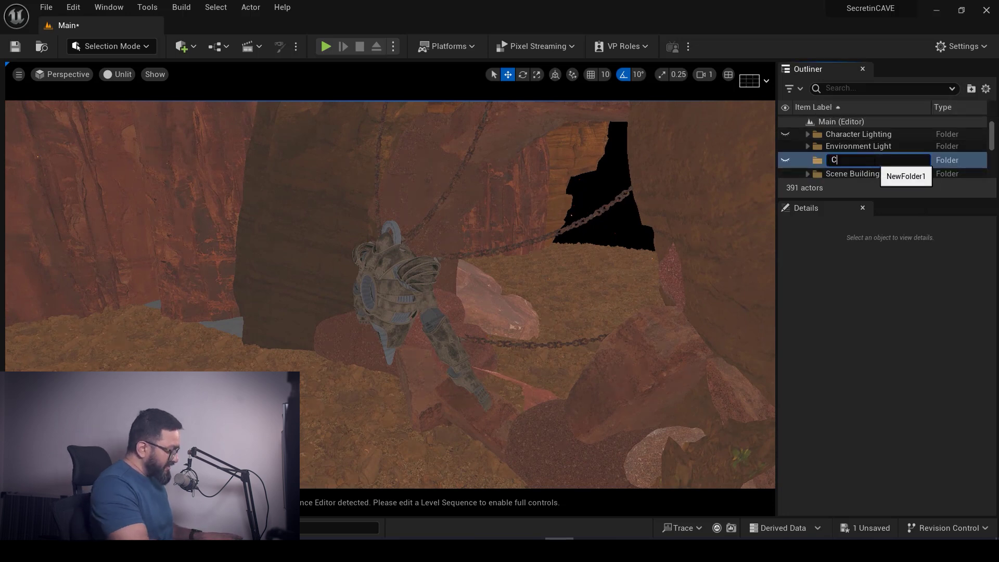
{"action": "type", "text": "CHaracterLi"}
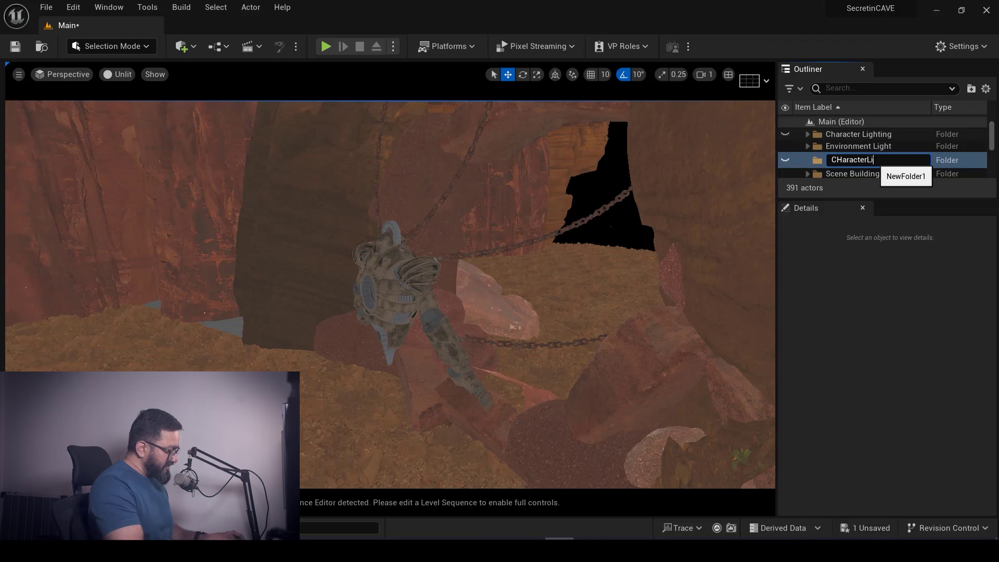
{"action": "type", "text": "t_"}
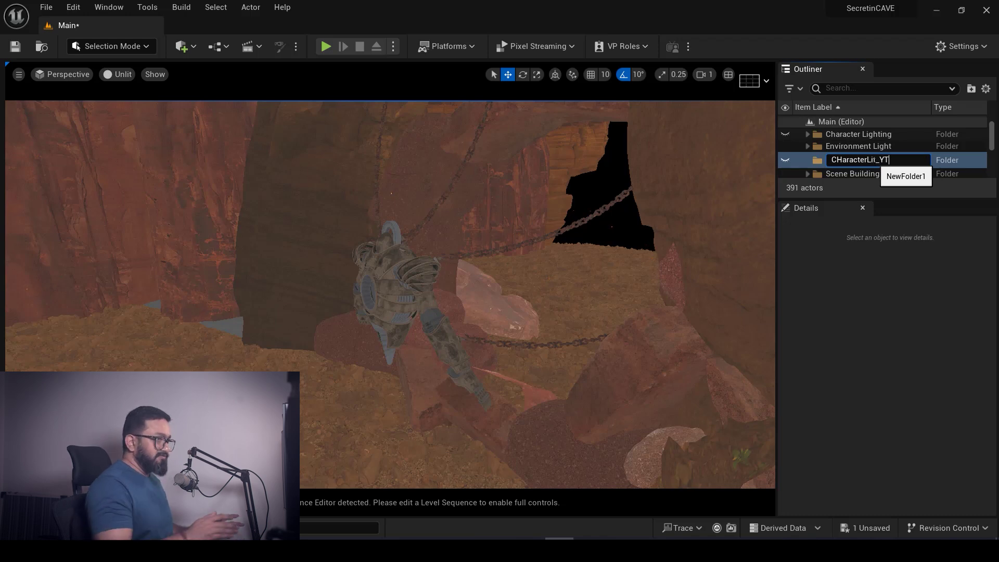
{"action": "type", "text": "YT"}
{"action": "key", "text": "Return"}
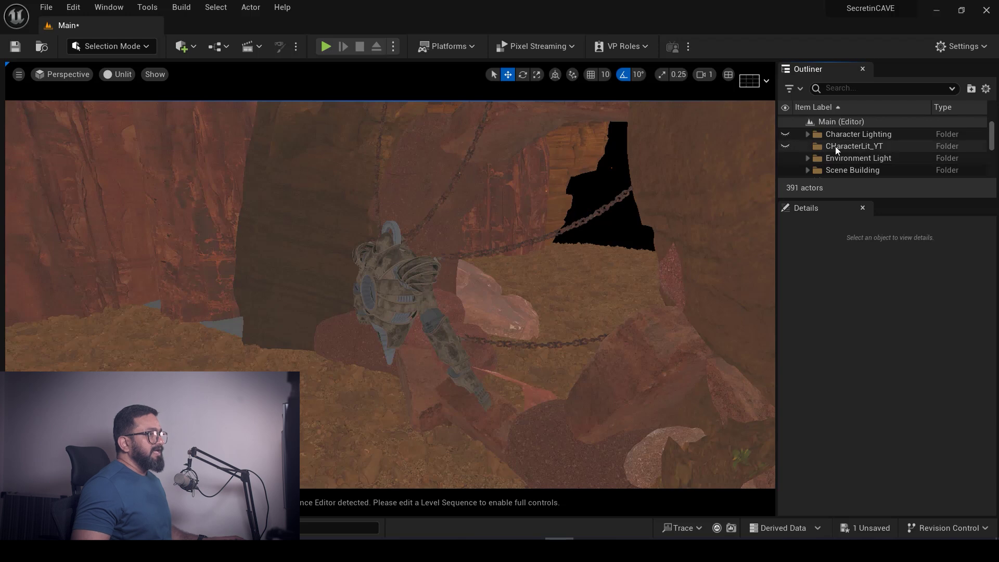
{"action": "left_click", "coordinate": [822, 148]}
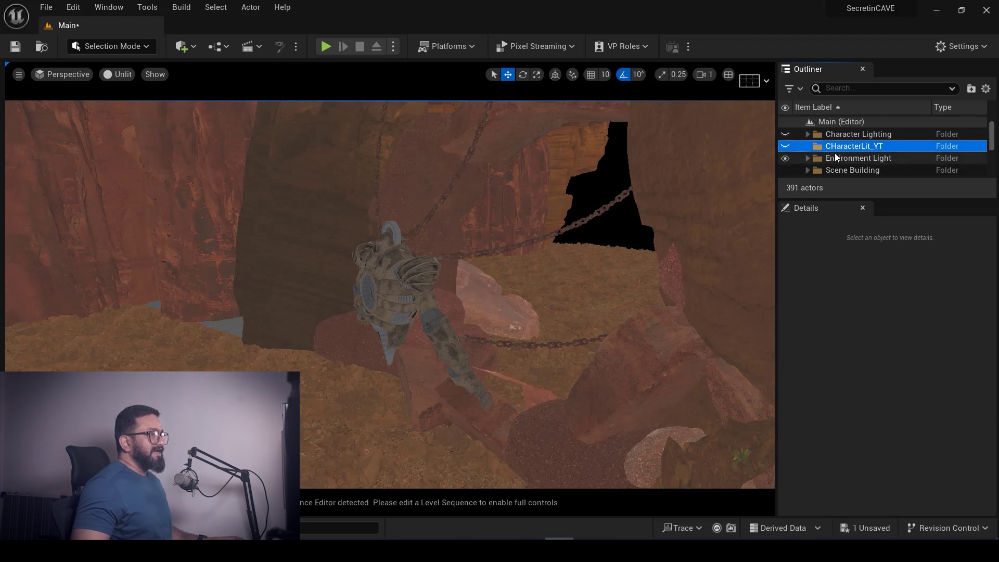
Add a Point Light to the scene above the open ground beside the golem
{"action": "mouse_move", "coordinate": [461, 376]}
{"action": "right_mouse_down"}
{"action": "mouse_move", "coordinate": [364, 416]}
{"action": "mouse_move", "coordinate": [469, 364]}
{"action": "mouse_move", "coordinate": [447, 363]}
{"action": "right_mouse_up"}
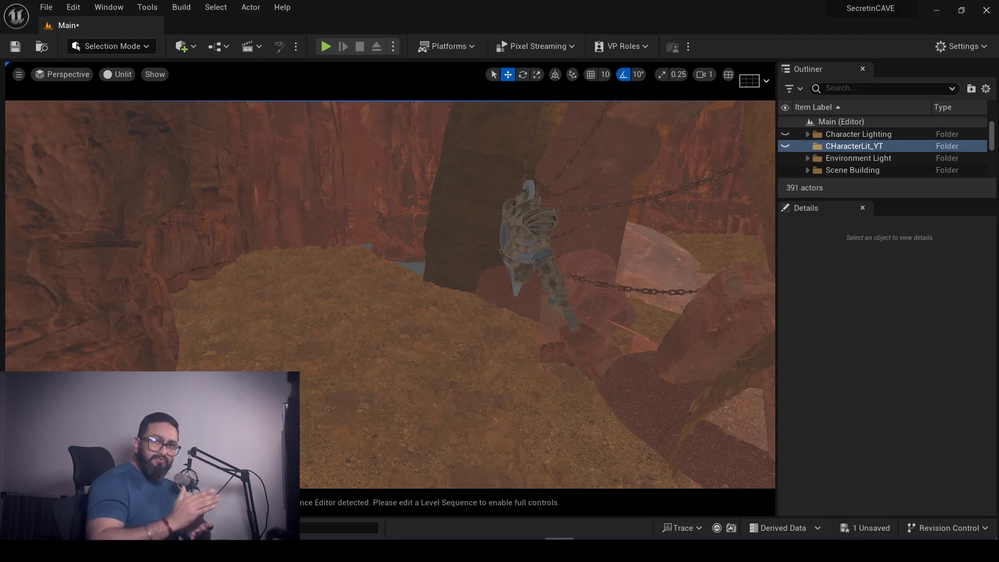
{"action": "left_click_drag", "start_coordinate": [377, 434], "coordinate": [300, 418], "text": "alt"}
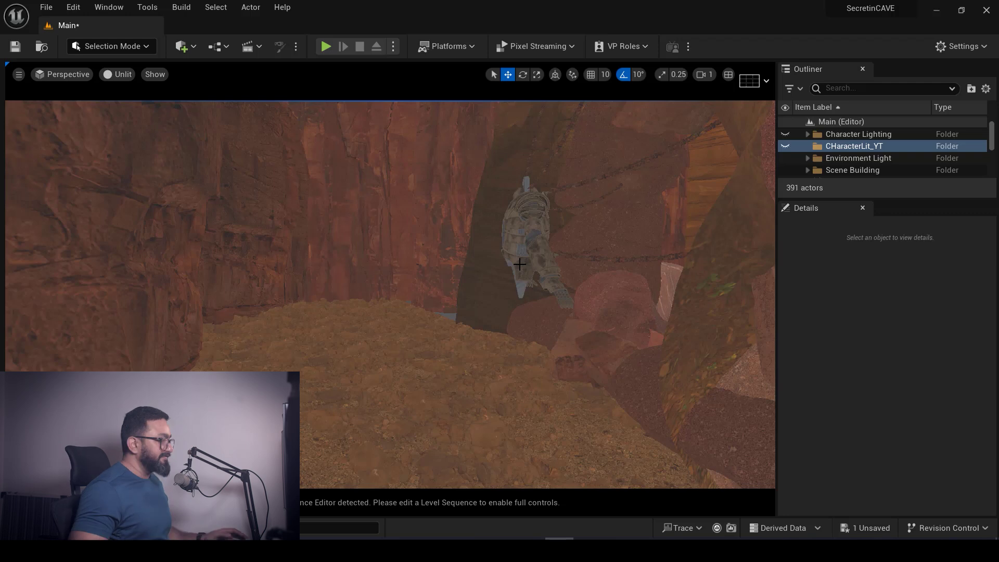
{"action": "left_click", "coordinate": [194, 46]}
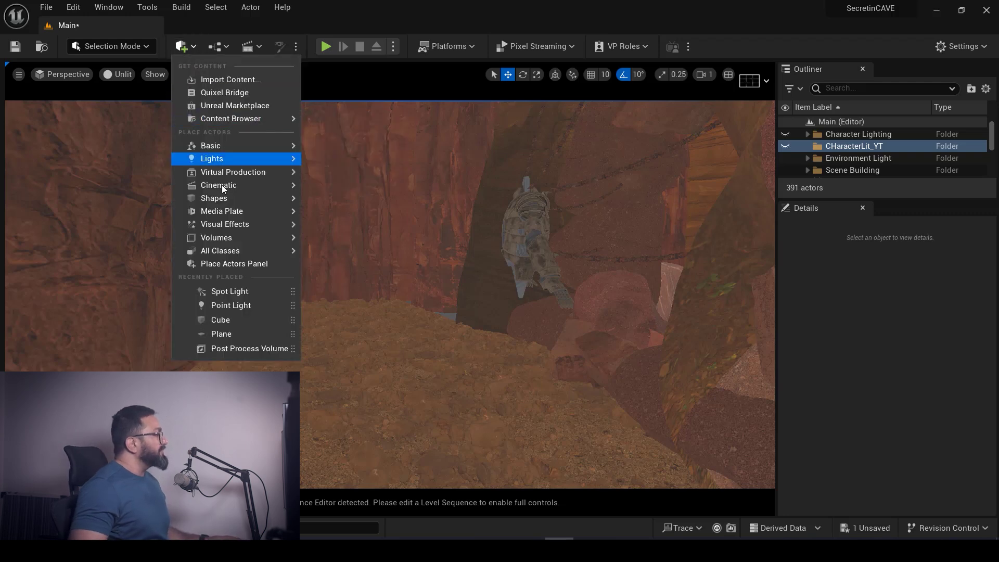
{"action": "mouse_move", "coordinate": [234, 158]}
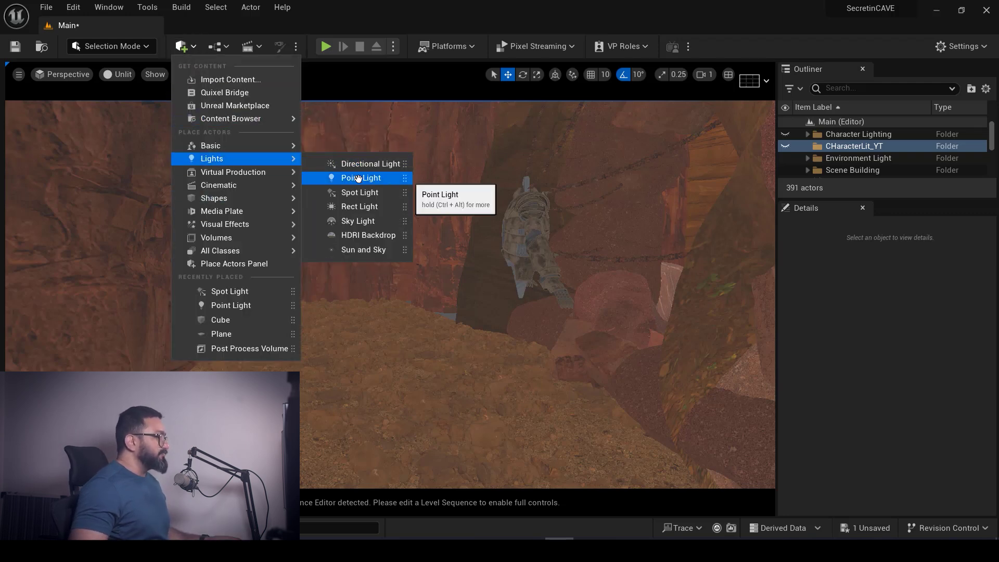
{"action": "left_click", "coordinate": [361, 178]}
{"action": "right_click_drag", "start_coordinate": [422, 313], "coordinate": [404, 313]}
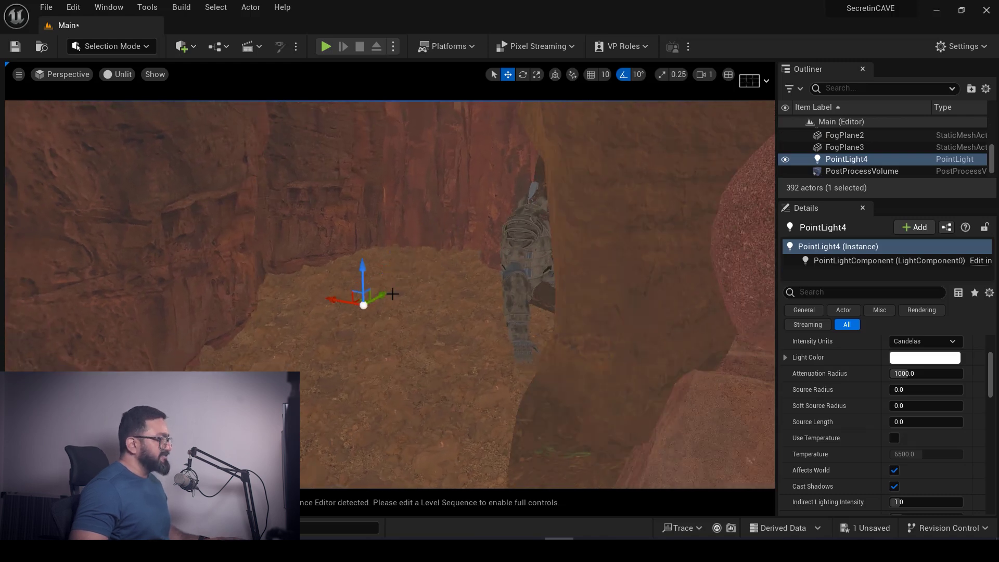
{"action": "right_click_drag", "start_coordinate": [363, 370], "coordinate": [405, 381]}
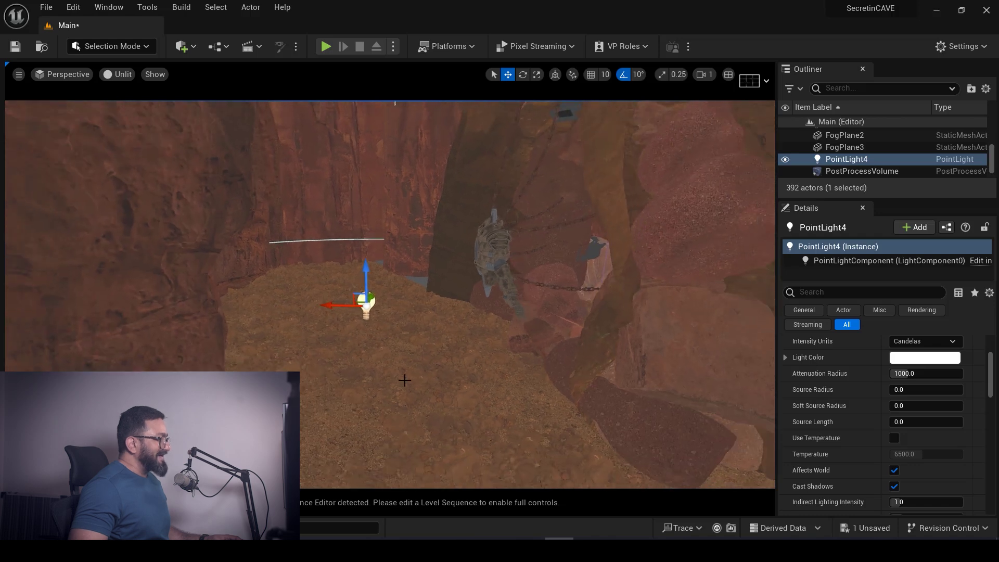
Switch the viewport back to the Lit view mode and look through the new point light's settings
{"action": "left_click", "coordinate": [129, 76]}
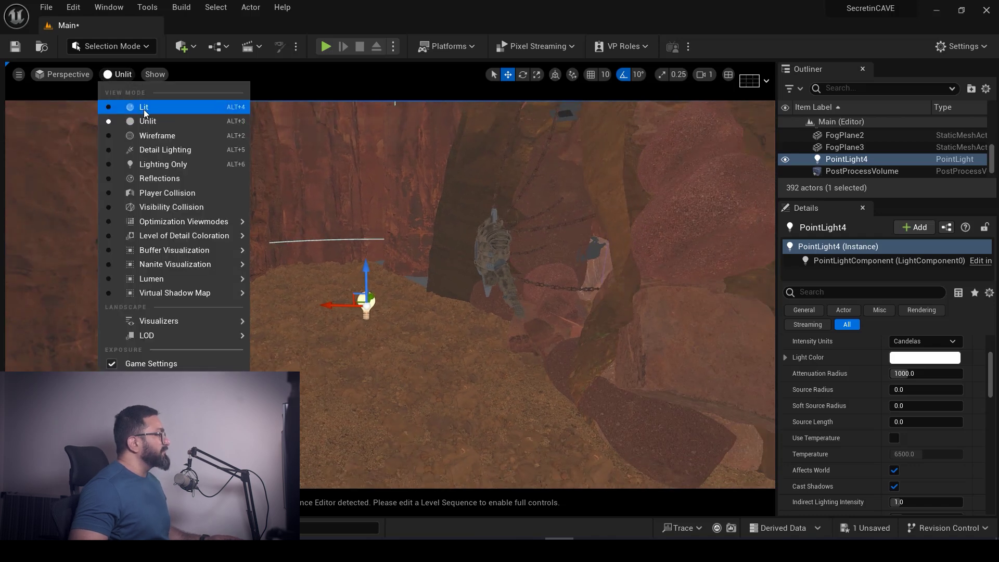
{"action": "left_click", "coordinate": [133, 105]}
{"action": "left_click_drag", "start_coordinate": [336, 302], "coordinate": [351, 289], "text": "alt"}
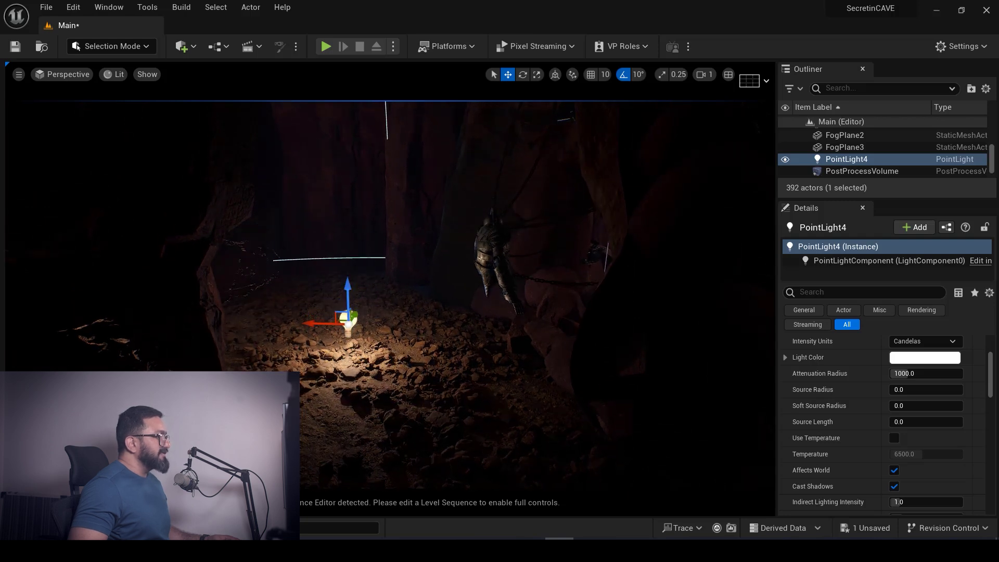
{"action": "scroll", "coordinate": [848, 383], "scroll_direction": "down", "scroll_amount": 1}
{"action": "scroll", "coordinate": [847, 384], "scroll_direction": "down", "scroll_amount": 4}
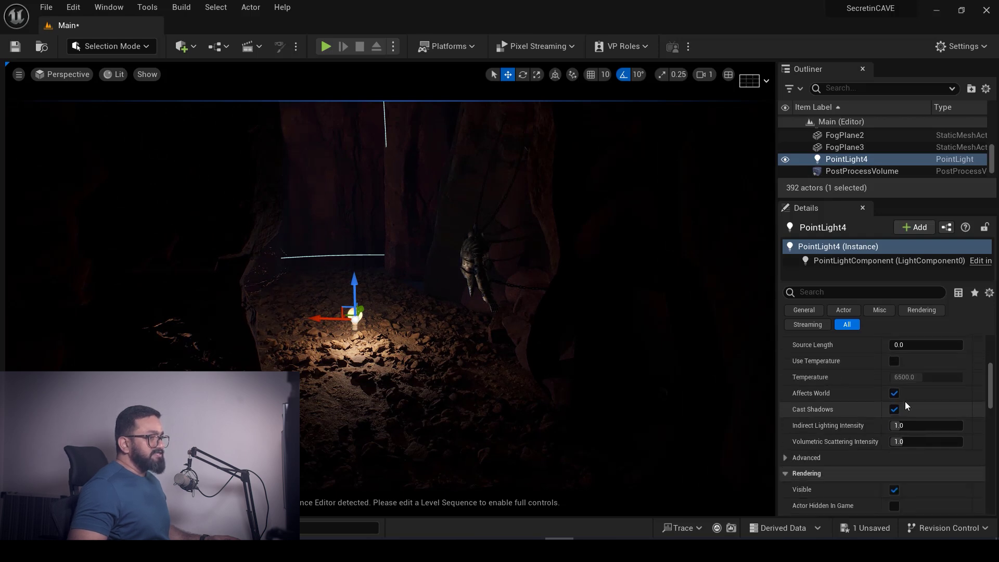
Turn on Use Temperature for the point light at 3500 and raise its intensity to about 26.13 cd
{"action": "left_click", "coordinate": [894, 360]}
{"action": "left_click", "coordinate": [919, 377]}
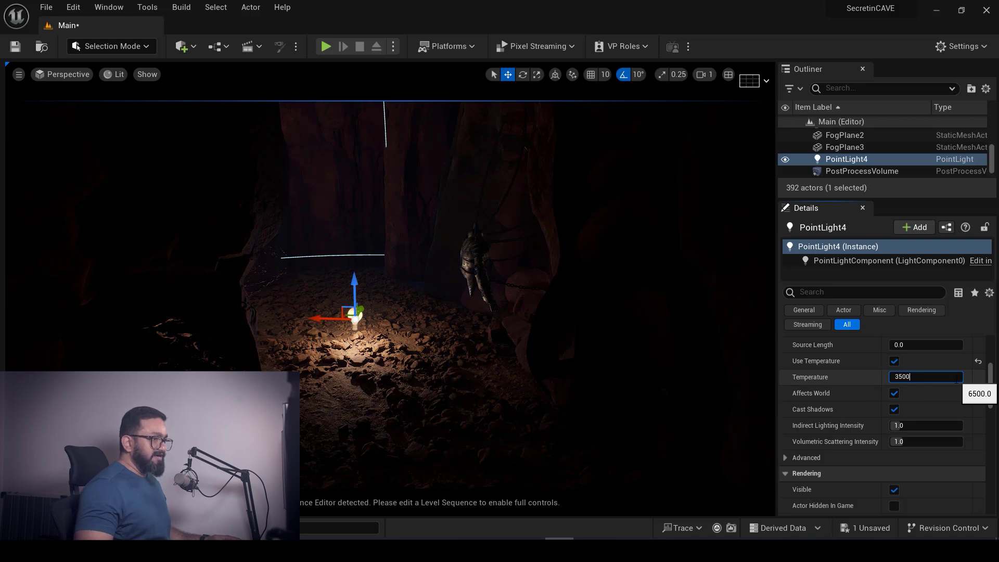
{"action": "left_click_drag", "start_coordinate": [499, 312], "coordinate": [339, 313], "text": "alt"}
{"action": "right_click_drag", "start_coordinate": [429, 260], "coordinate": [437, 260]}
{"action": "scroll", "coordinate": [859, 388], "scroll_direction": "up", "scroll_amount": 5}
{"action": "mouse_move", "coordinate": [899, 383]}
{"action": "left_mouse_down"}
{"action": "mouse_move", "coordinate": [916, 381]}
{"action": "mouse_move", "coordinate": [902, 382]}
{"action": "left_mouse_up"}
Reposition the point light along the ground behind the golem and check its lighting from the front
{"action": "left_click_drag", "start_coordinate": [323, 276], "coordinate": [495, 292], "text": "alt"}
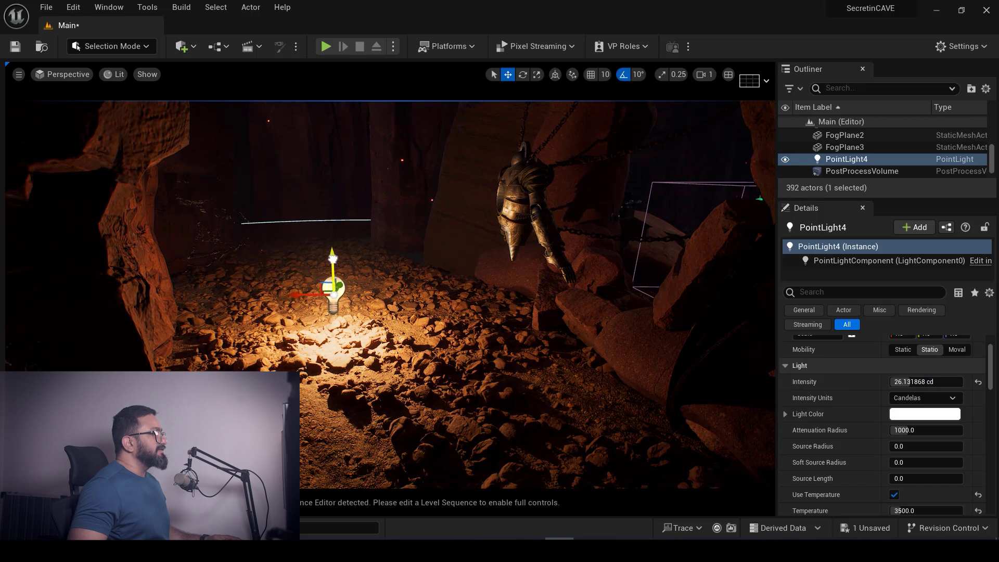
{"action": "left_click_drag", "start_coordinate": [299, 290], "coordinate": [132, 285]}
{"action": "left_click_drag", "start_coordinate": [377, 280], "coordinate": [440, 278], "text": "alt"}
{"action": "mouse_move", "coordinate": [440, 278]}
{"action": "left_mouse_down", "text": "alt"}
{"action": "mouse_move", "coordinate": [416, 333]}
{"action": "mouse_move", "coordinate": [437, 317]}
{"action": "mouse_move", "coordinate": [442, 265]}
{"action": "left_mouse_up", "text": "alt"}
{"action": "scroll", "coordinate": [437, 317], "scroll_direction": "down", "scroll_amount": 3}
{"action": "right_click_drag", "start_coordinate": [399, 280], "coordinate": [452, 310]}
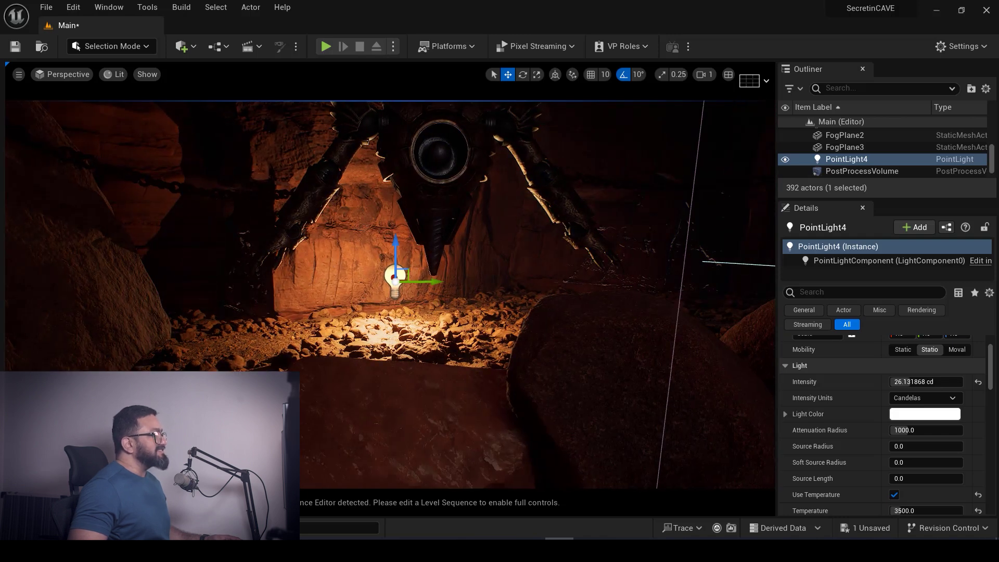
{"action": "right_click_drag", "start_coordinate": [290, 287], "coordinate": [289, 287]}
Add a Spot Light to the scene and move it to the ground near the golem
{"action": "left_click", "coordinate": [181, 46]}
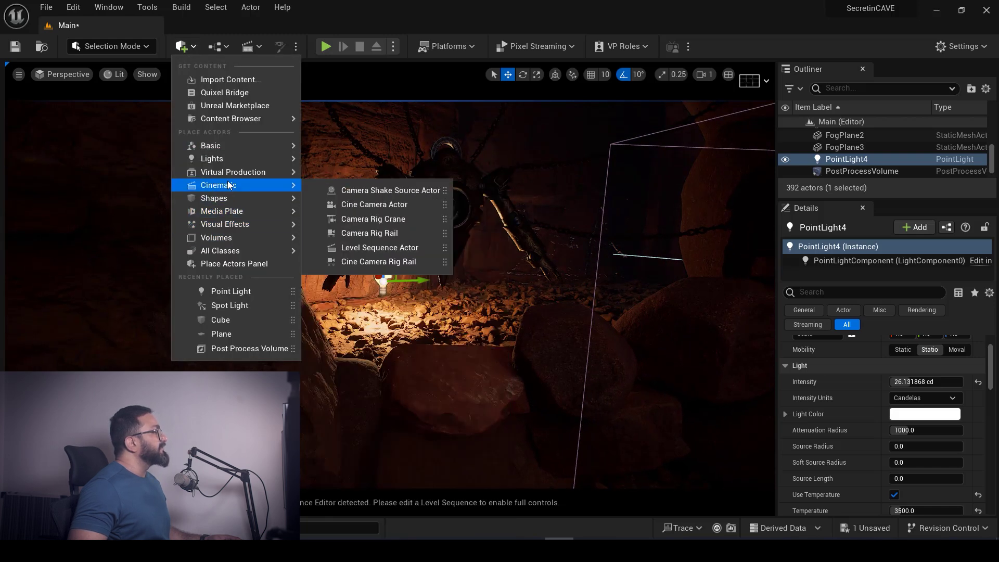
{"action": "mouse_move", "coordinate": [226, 164]}
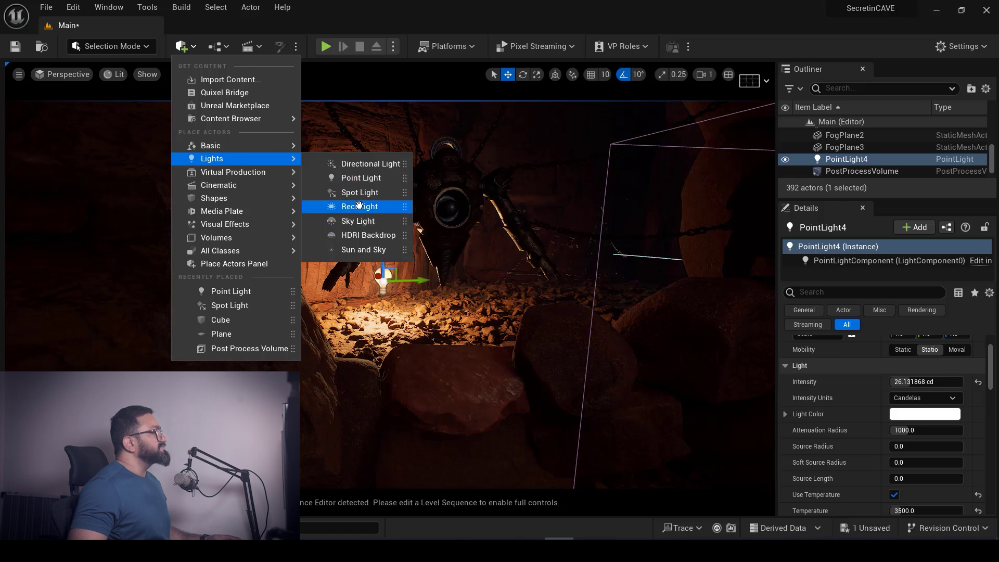
{"action": "left_click_drag", "start_coordinate": [405, 192], "coordinate": [427, 329]}
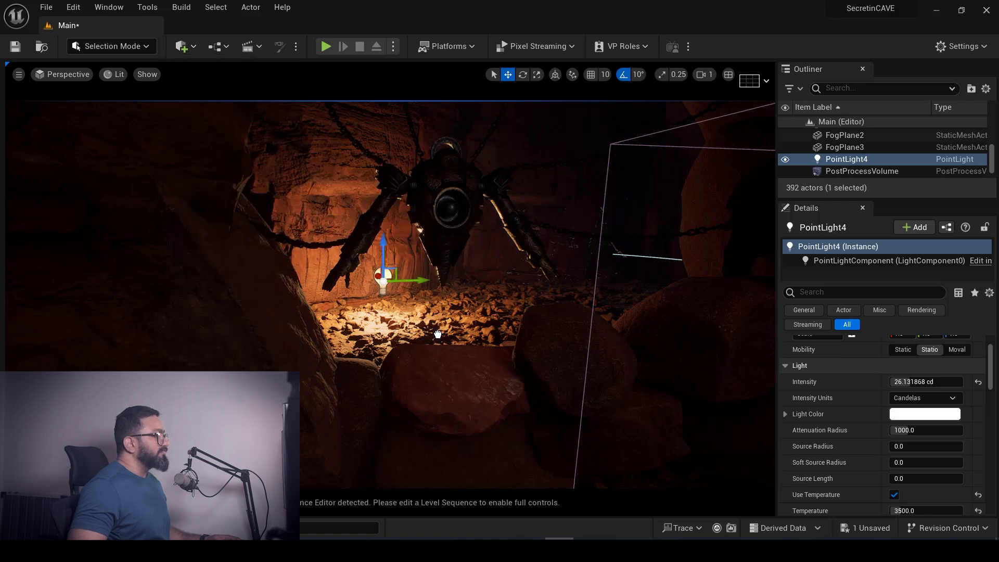
{"action": "key", "text": "f"}
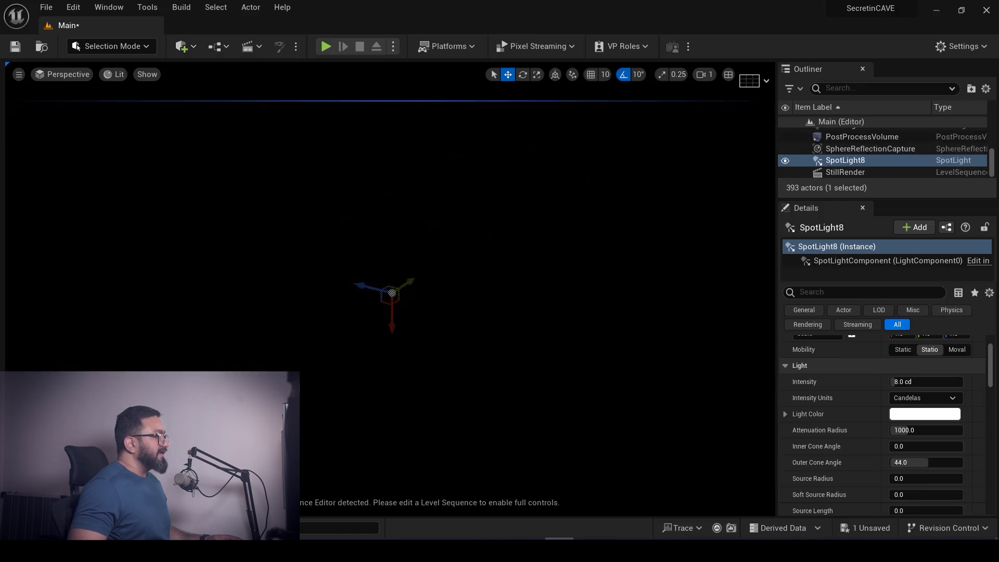
{"action": "left_click_drag", "start_coordinate": [349, 291], "coordinate": [496, 301]}
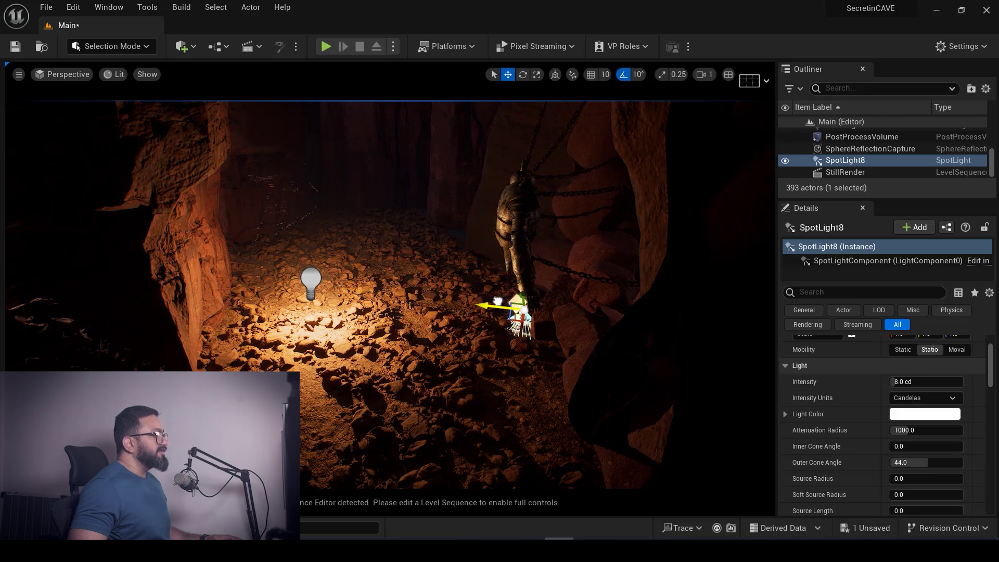
Rotate the spot light 180 degrees so that its cone points up at the golem
{"action": "key", "text": "e"}
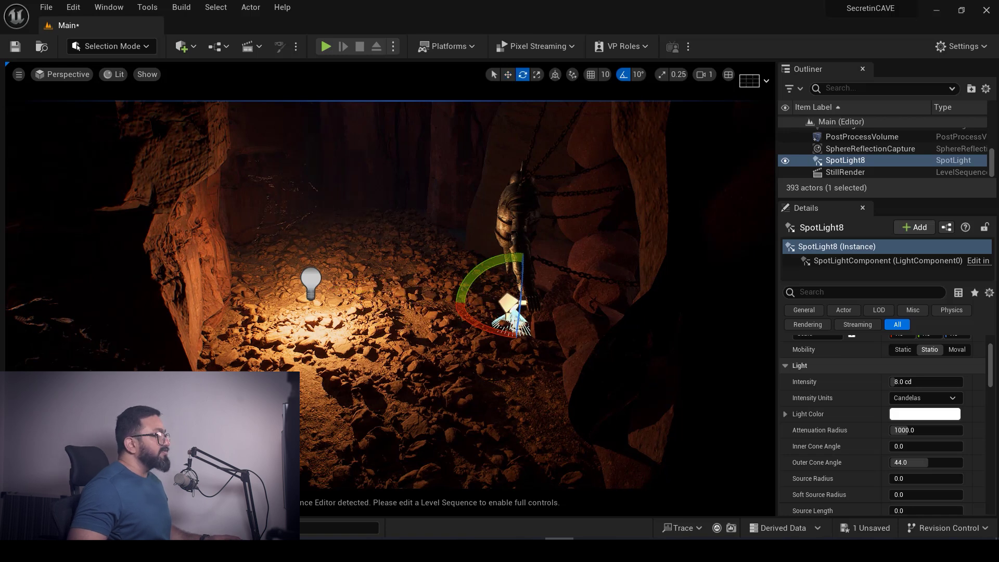
{"action": "right_click_drag", "start_coordinate": [499, 291], "coordinate": [483, 317]}
{"action": "left_click_drag", "start_coordinate": [512, 260], "coordinate": [512, 353]}
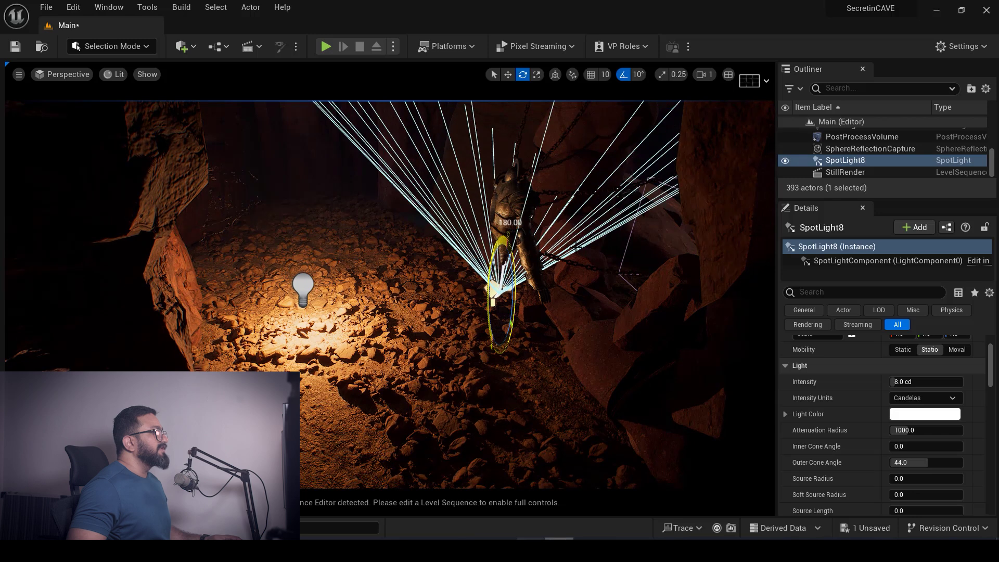
Move the upward-facing spot light sideways to centre it below the golem
{"action": "left_click_drag", "start_coordinate": [573, 339], "coordinate": [396, 286], "text": "alt"}
{"action": "right_click_drag", "start_coordinate": [395, 286], "coordinate": [407, 333]}
{"action": "key", "text": "w"}
{"action": "key", "text": "s"}
{"action": "key", "text": "w"}
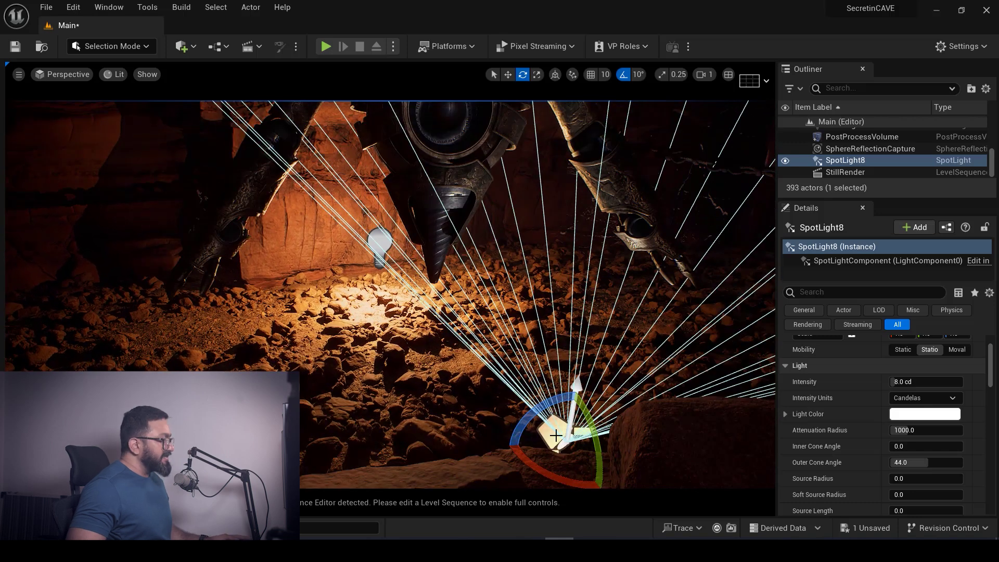
{"action": "key", "text": "w"}
{"action": "left_click_drag", "start_coordinate": [524, 445], "coordinate": [391, 451]}
{"action": "mouse_move", "coordinate": [388, 433]}
{"action": "right_mouse_down"}
{"action": "mouse_move", "coordinate": [478, 440]}
{"action": "mouse_move", "coordinate": [389, 434]}
{"action": "right_mouse_up"}
{"action": "right_click_drag", "start_coordinate": [333, 303], "coordinate": [329, 304]}
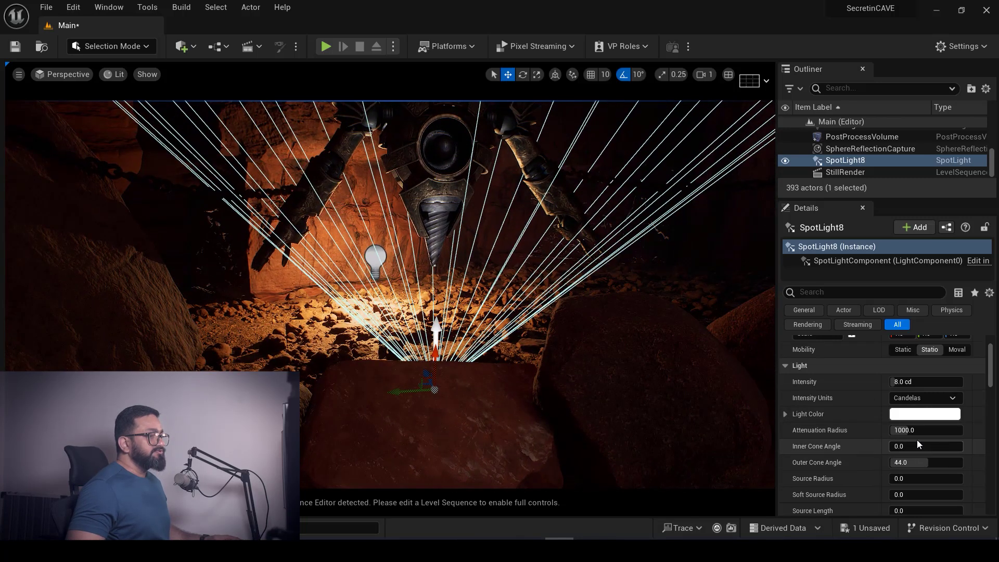
Narrow the lower spot light's outer cone angle to about 21.94 and reduce its attenuation radius to about 195.16
{"action": "left_click_drag", "start_coordinate": [903, 462], "coordinate": [880, 461]}
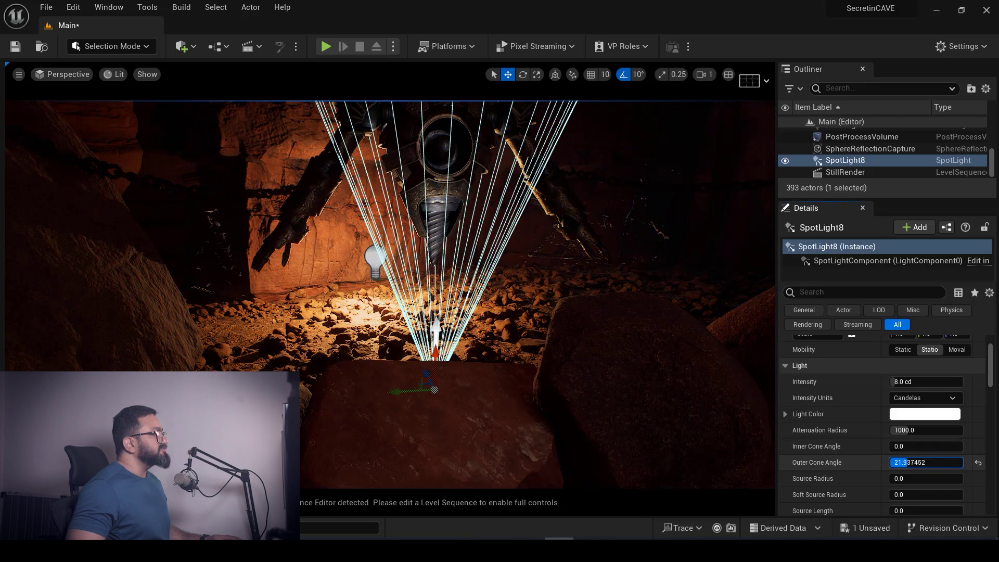
{"action": "right_click_drag", "start_coordinate": [340, 325], "coordinate": [406, 218]}
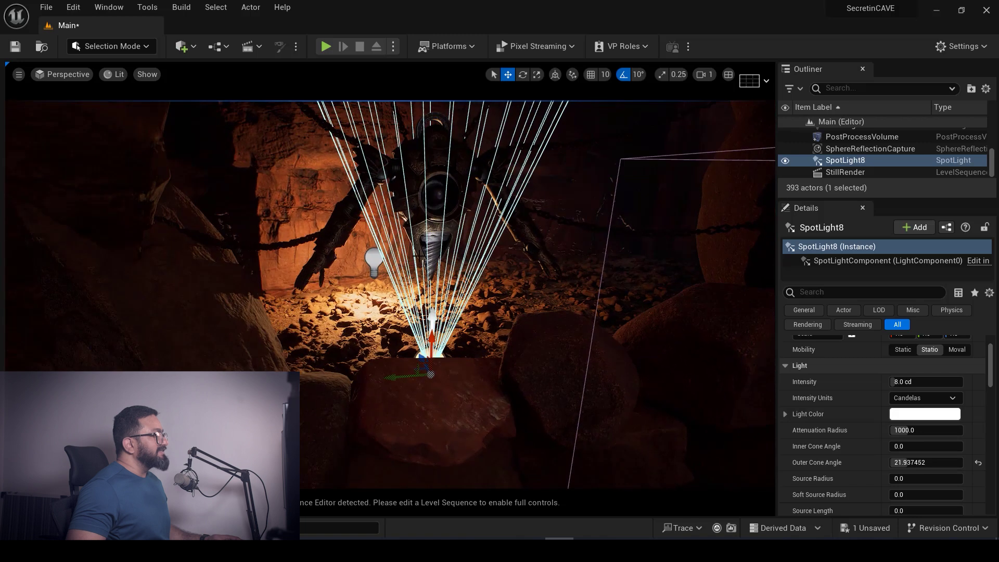
{"action": "right_click_drag", "start_coordinate": [511, 298], "coordinate": [510, 304]}
{"action": "right_click_drag", "start_coordinate": [401, 313], "coordinate": [405, 313]}
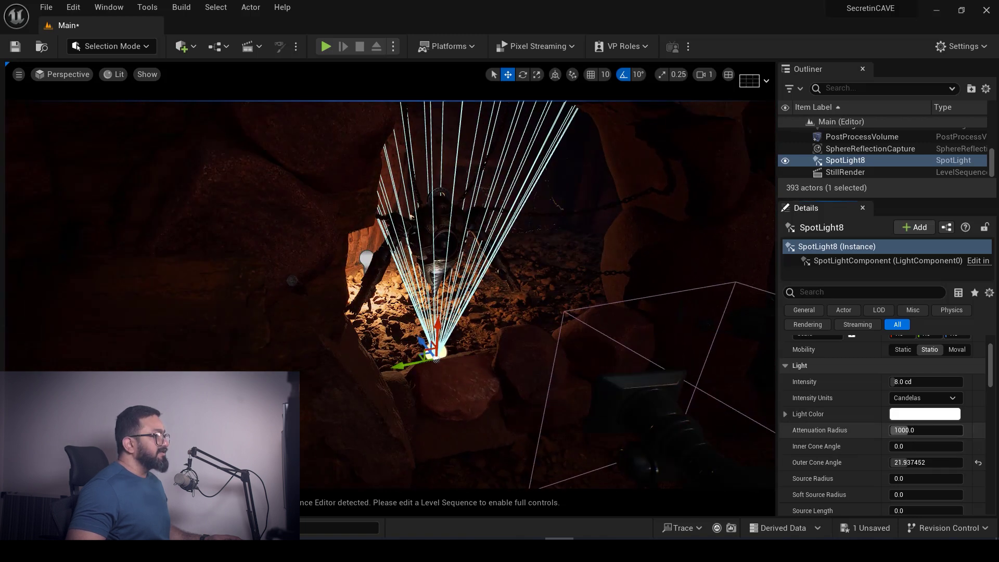
{"action": "left_click_drag", "start_coordinate": [891, 430], "coordinate": [886, 430]}
{"action": "right_click_drag", "start_coordinate": [406, 312], "coordinate": [401, 312]}
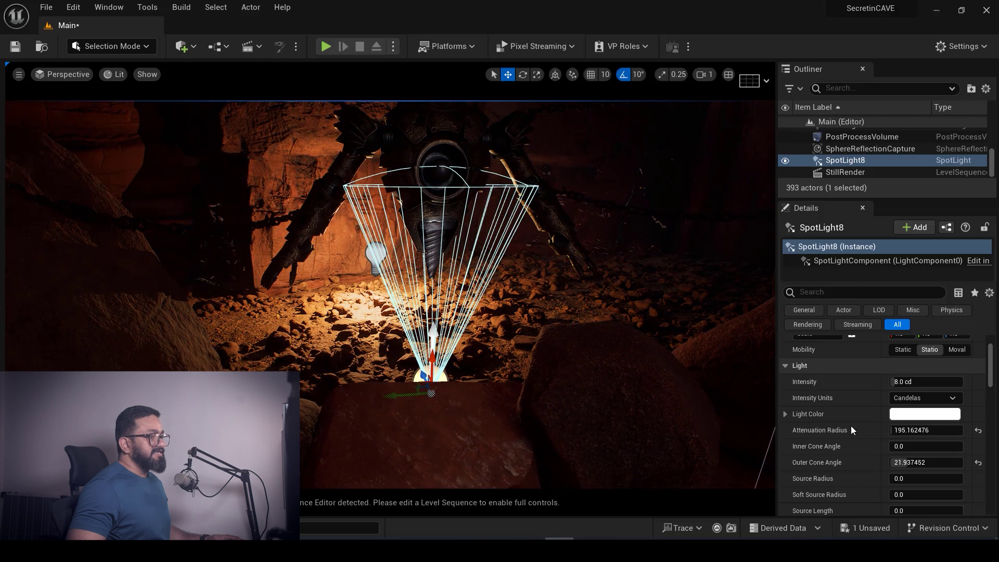
Turn on Use Temperature for the lower spot light at 3500 and nudge its position beneath the golem
{"action": "scroll", "coordinate": [857, 458], "scroll_direction": "down", "scroll_amount": 3}
{"action": "scroll", "coordinate": [856, 457], "scroll_direction": "up", "scroll_amount": 1}
{"action": "left_click", "coordinate": [956, 485]}
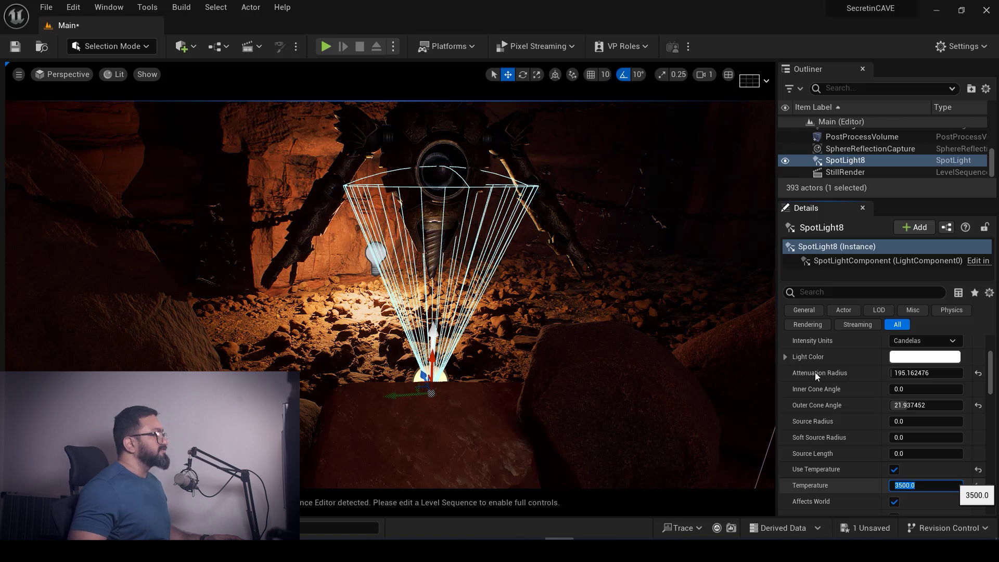
{"action": "right_click_drag", "start_coordinate": [384, 307], "coordinate": [385, 336]}
{"action": "left_click_drag", "start_coordinate": [425, 391], "coordinate": [425, 394]}
{"action": "right_click_drag", "start_coordinate": [425, 393], "coordinate": [500, 390]}
{"action": "right_click_drag", "start_coordinate": [490, 323], "coordinate": [490, 323]}
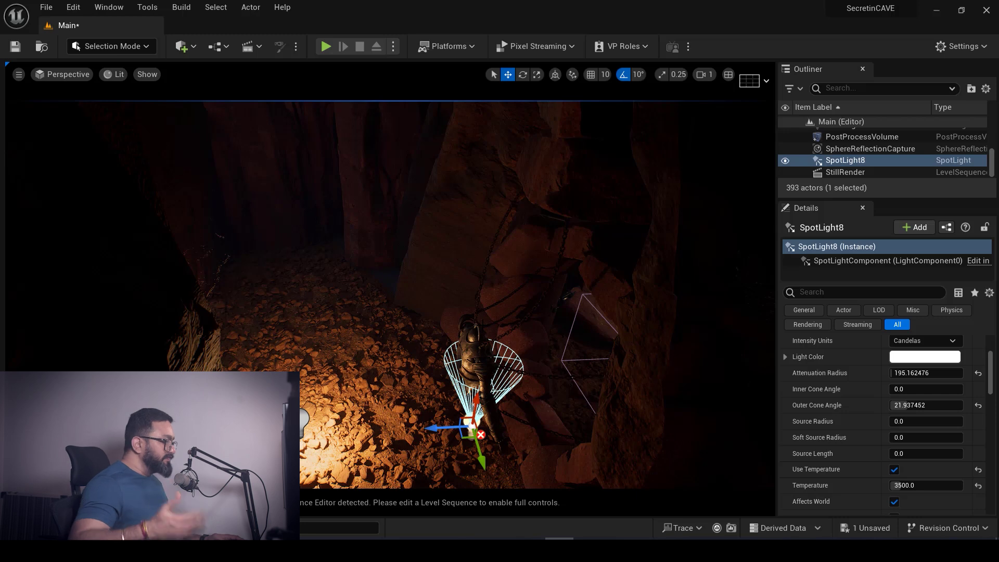
Add a second Spot Light to the scene near the golem and frame it in the viewport
{"action": "left_click", "coordinate": [194, 47]}
{"action": "mouse_move", "coordinate": [227, 224]}
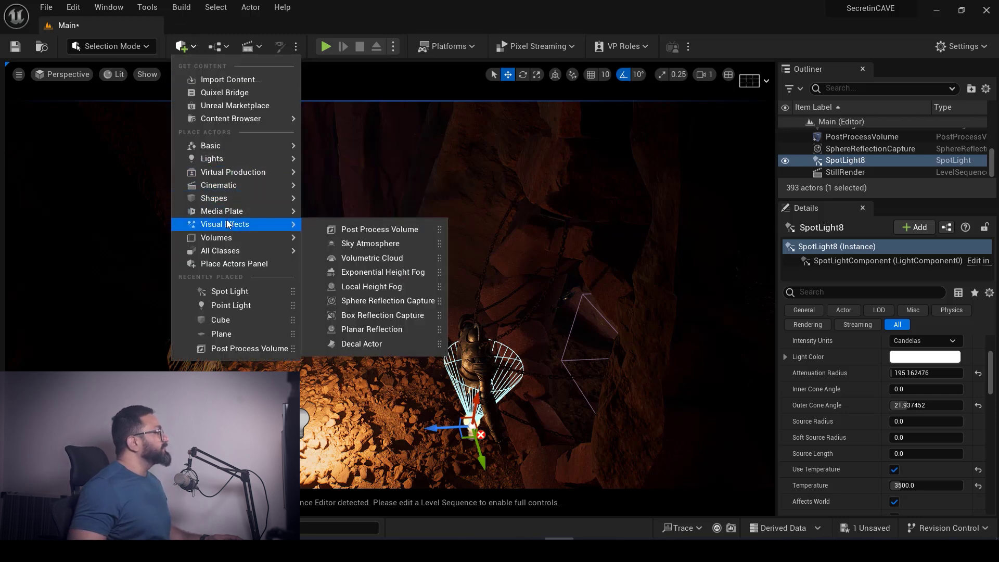
{"action": "mouse_move", "coordinate": [221, 158]}
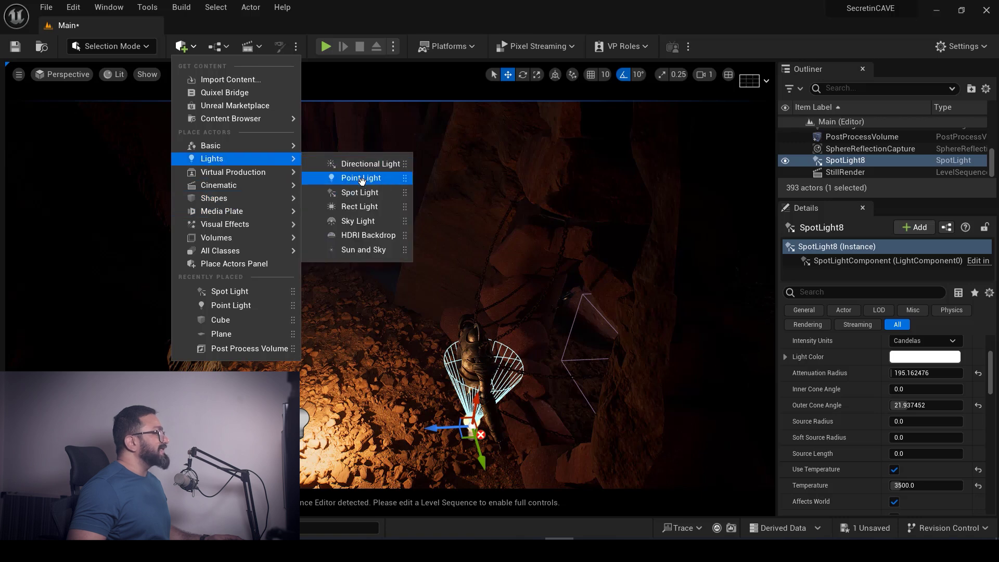
{"action": "left_click_drag", "start_coordinate": [359, 192], "coordinate": [404, 297]}
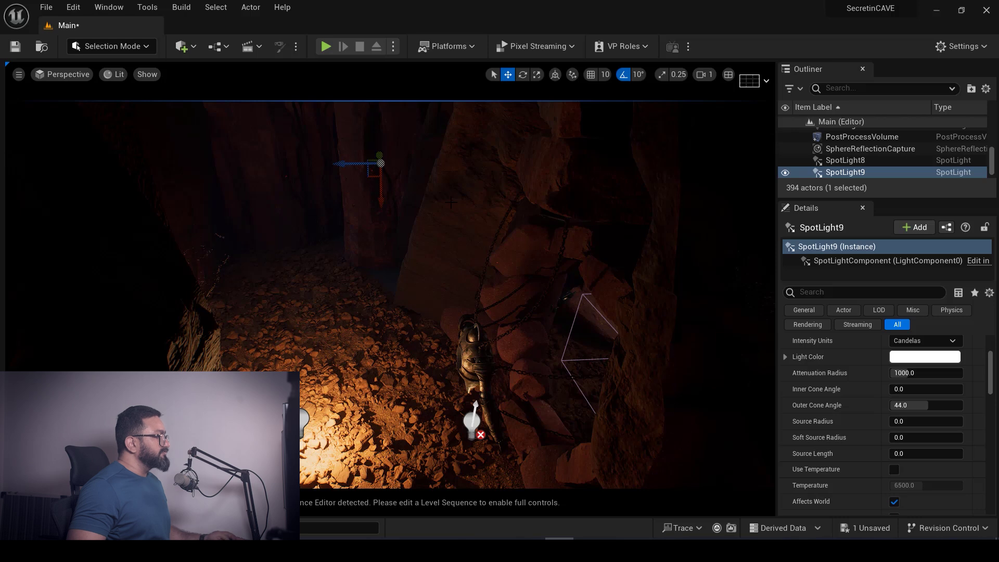
{"action": "key", "text": "ctrl+z"}
{"action": "key", "text": "f"}
{"action": "scroll", "coordinate": [409, 296], "scroll_direction": "down", "scroll_amount": 5}
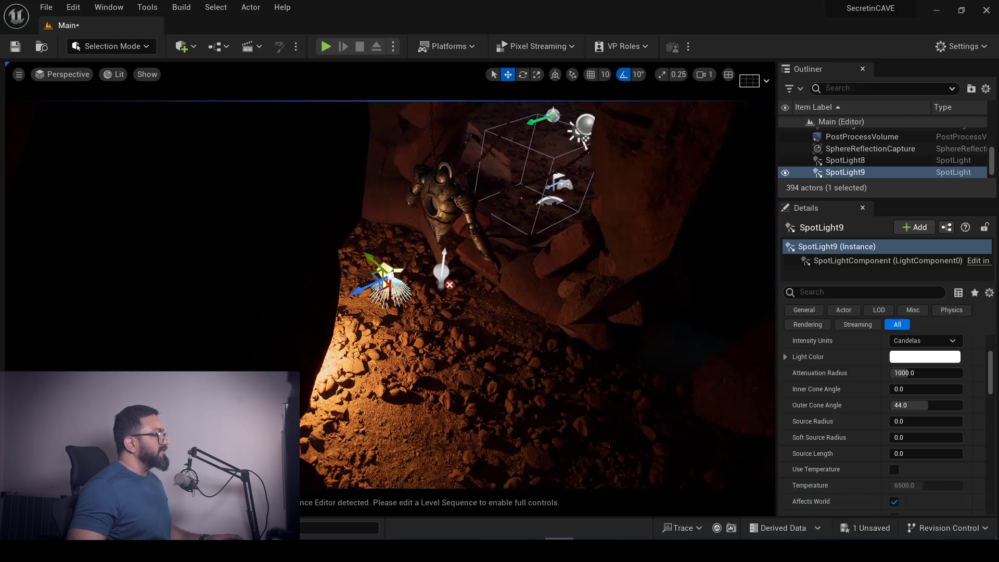
Raise the second spot light high above the golem and shift it so its downward cone covers the character
{"action": "left_click_drag", "start_coordinate": [395, 301], "coordinate": [389, 110]}
{"action": "scroll", "coordinate": [383, 156], "scroll_direction": "down", "scroll_amount": 3}
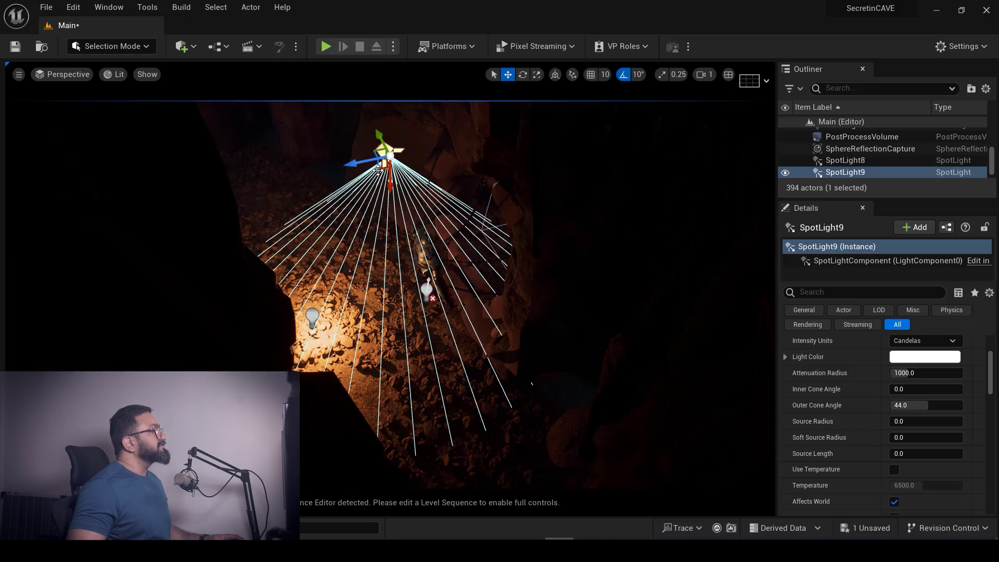
{"action": "left_click_drag", "start_coordinate": [364, 162], "coordinate": [432, 109]}
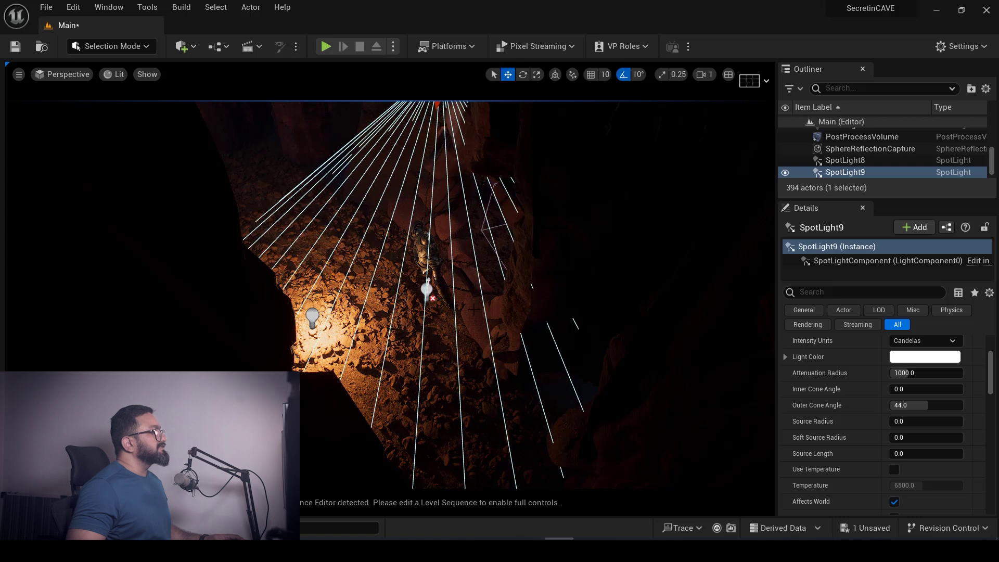
{"action": "scroll", "coordinate": [431, 109], "scroll_direction": "down", "scroll_amount": 3}
{"action": "scroll", "coordinate": [432, 108], "scroll_direction": "up", "scroll_amount": 2}
{"action": "right_click_drag", "start_coordinate": [429, 260], "coordinate": [364, 229]}
{"action": "right_click_drag", "start_coordinate": [364, 229], "coordinate": [396, 250]}
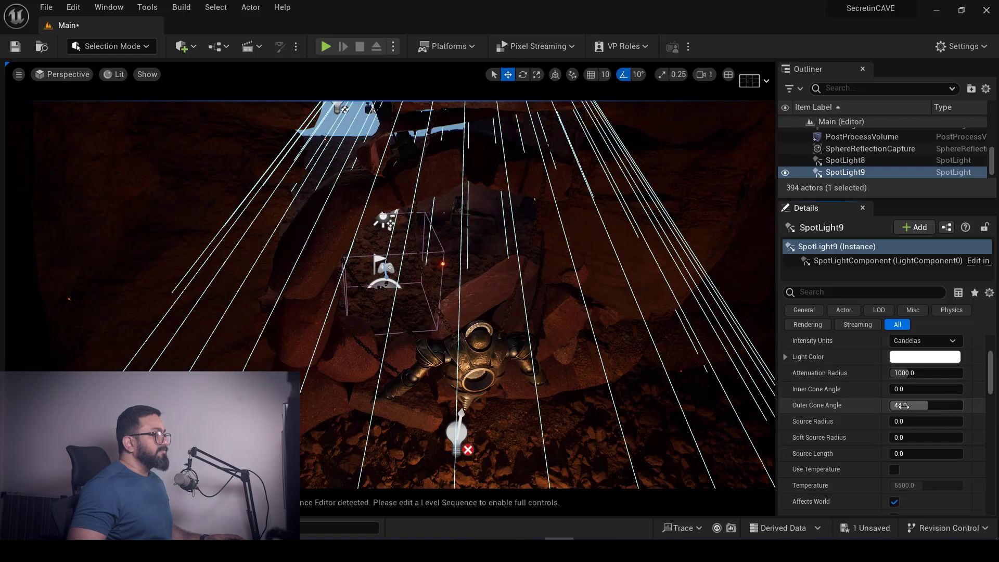
Narrow the overhead spot light's outer cone angle to about 21.94
{"action": "left_click_drag", "start_coordinate": [901, 405], "coordinate": [879, 406]}
{"action": "right_click_drag", "start_coordinate": [520, 270], "coordinate": [464, 240]}
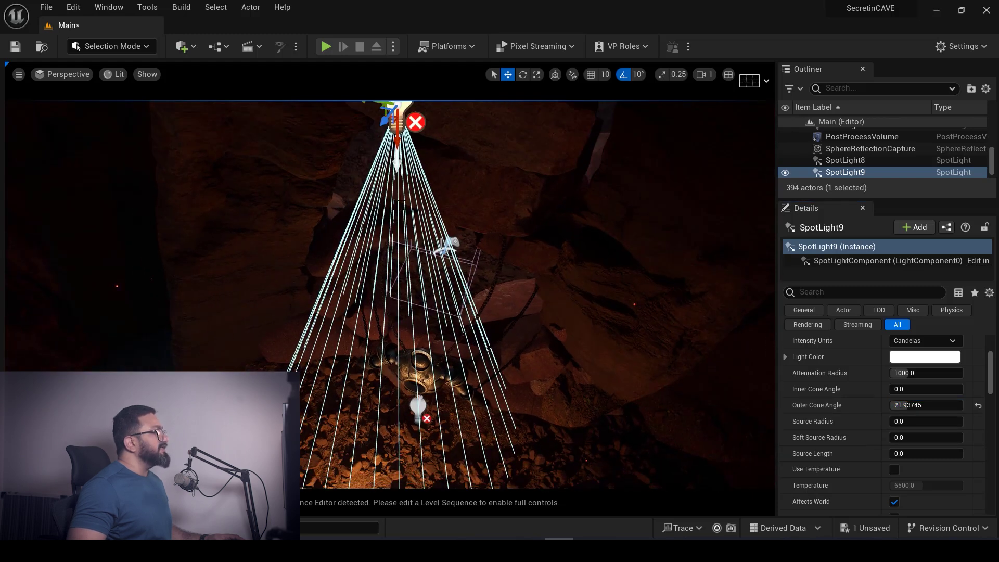
{"action": "right_click_drag", "start_coordinate": [410, 165], "coordinate": [410, 165]}
{"action": "key", "text": "s"}
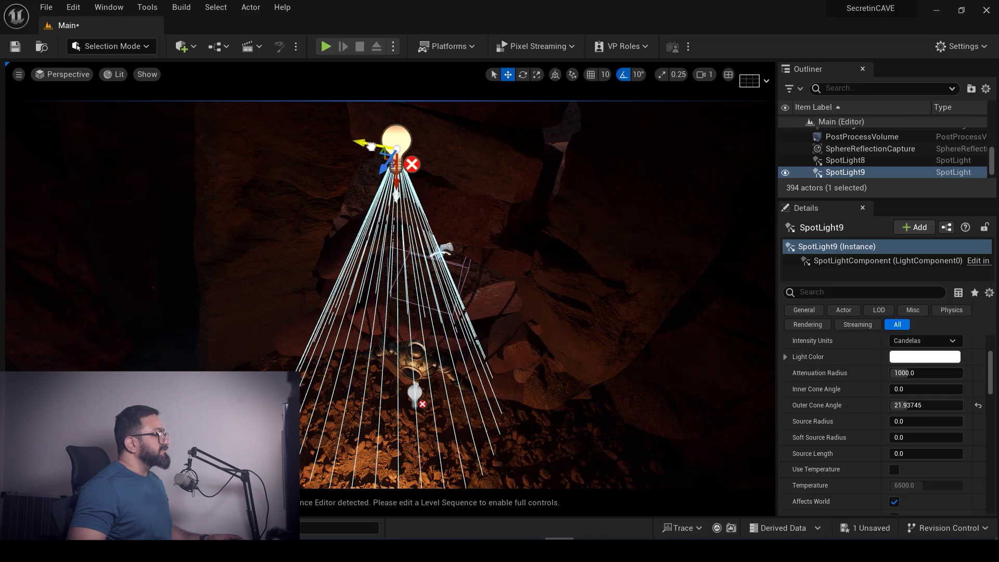
{"action": "key", "text": "d"}
{"action": "right_click_drag", "start_coordinate": [422, 260], "coordinate": [333, 232]}
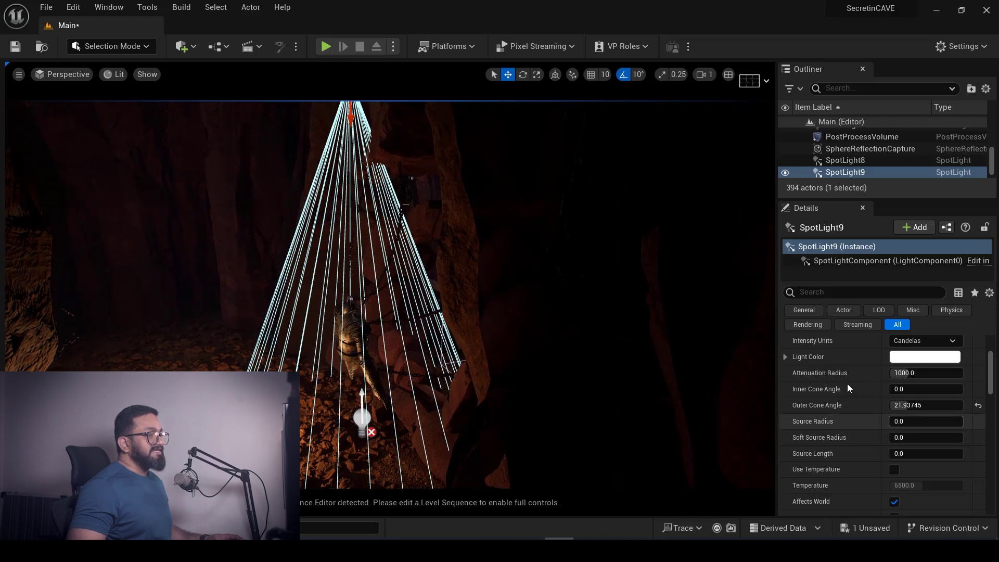
Raise the overhead spot light's intensity to about 153.13 cd and view the golem from the front
{"action": "scroll", "coordinate": [848, 388], "scroll_direction": "up", "scroll_amount": 3}
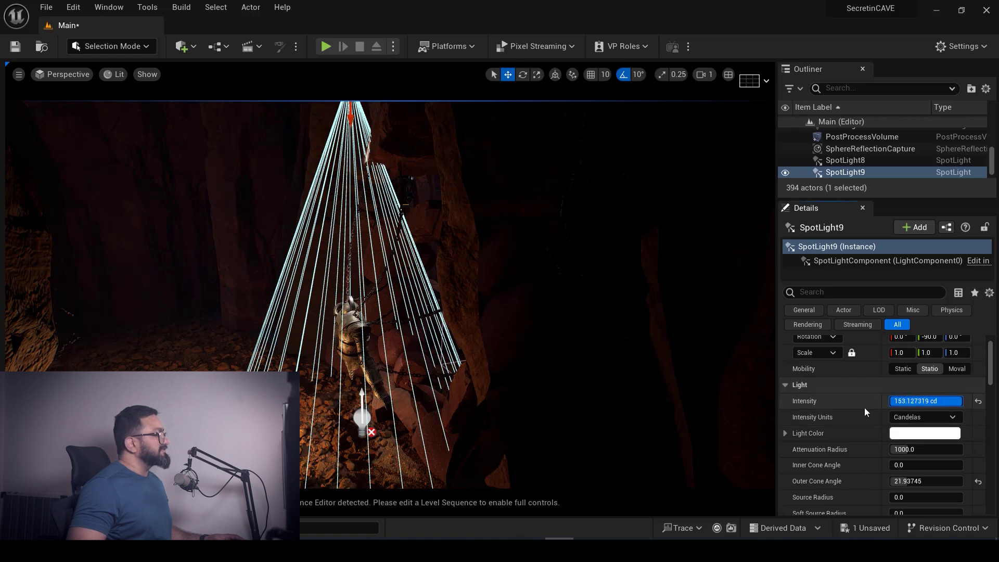
{"action": "key", "text": "s"}
{"action": "right_click_drag", "start_coordinate": [520, 312], "coordinate": [507, 283]}
{"action": "key", "text": "w"}
{"action": "key", "text": "w"}
{"action": "key", "text": "w"}
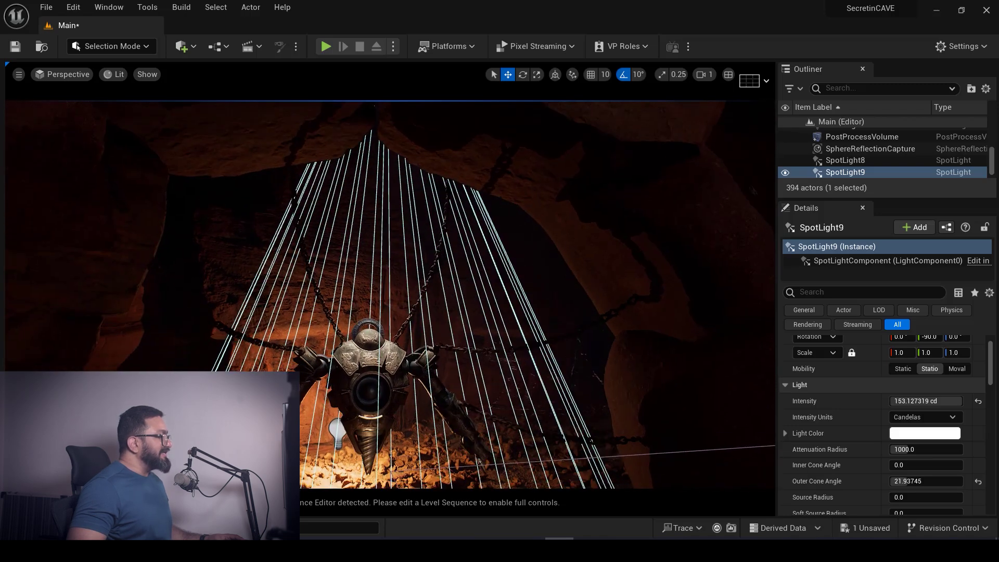
Turn on Use Temperature for the overhead spot light and set its temperature to about 11353
{"action": "right_click_drag", "start_coordinate": [353, 270], "coordinate": [349, 268]}
{"action": "scroll", "coordinate": [860, 464], "scroll_direction": "down", "scroll_amount": 5}
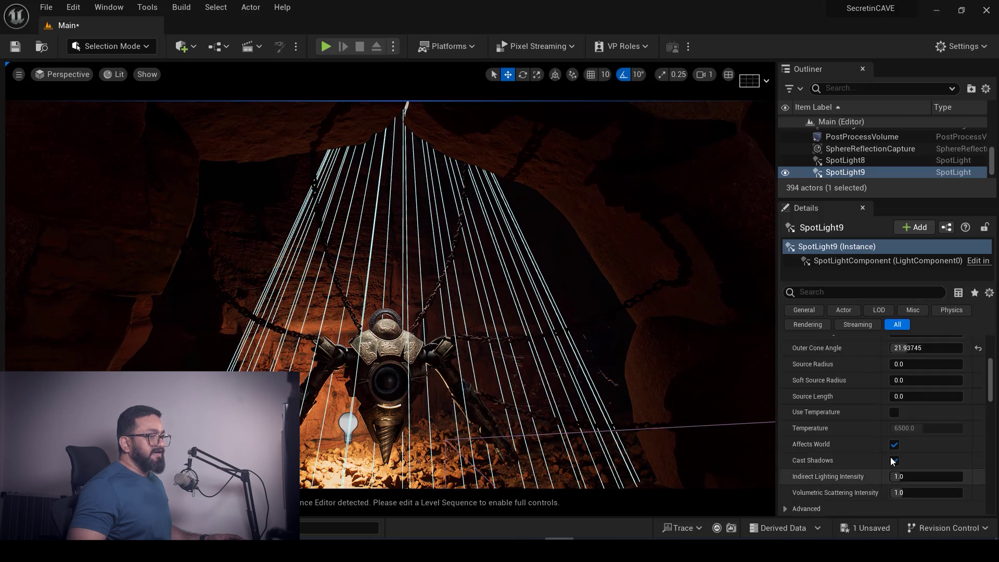
{"action": "left_click", "coordinate": [894, 412]}
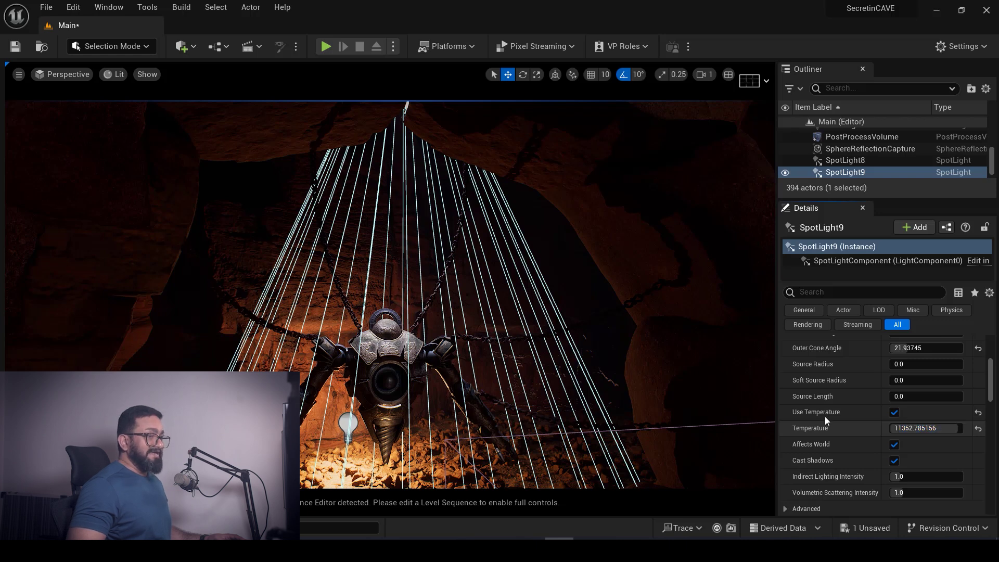
Tint the overhead spot light's colour pale blue, about DEF7FF in sRGB hex
{"action": "scroll", "coordinate": [833, 414], "scroll_direction": "up", "scroll_amount": 4}
{"action": "left_click", "coordinate": [898, 397]}
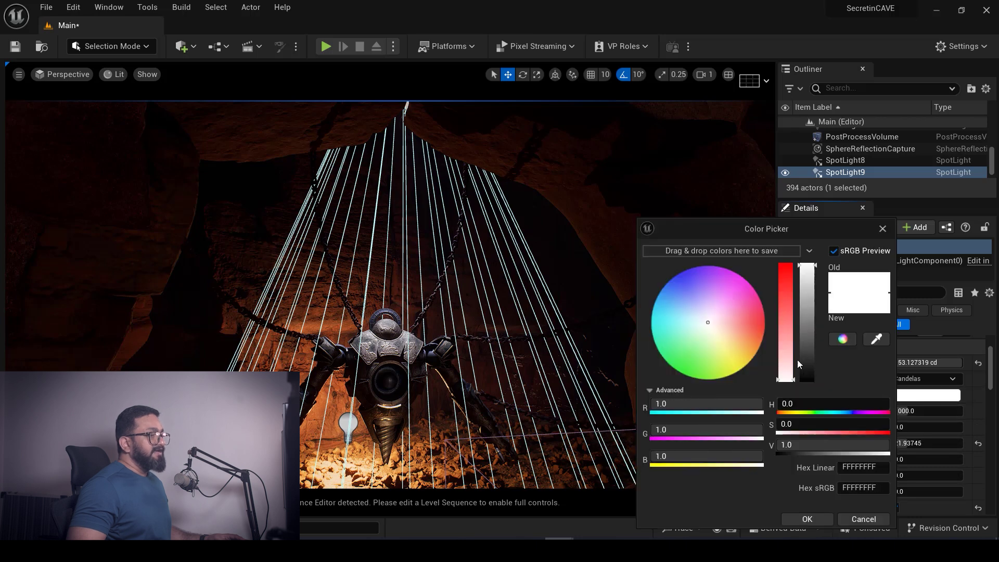
{"action": "left_click_drag", "start_coordinate": [703, 321], "coordinate": [696, 319]}
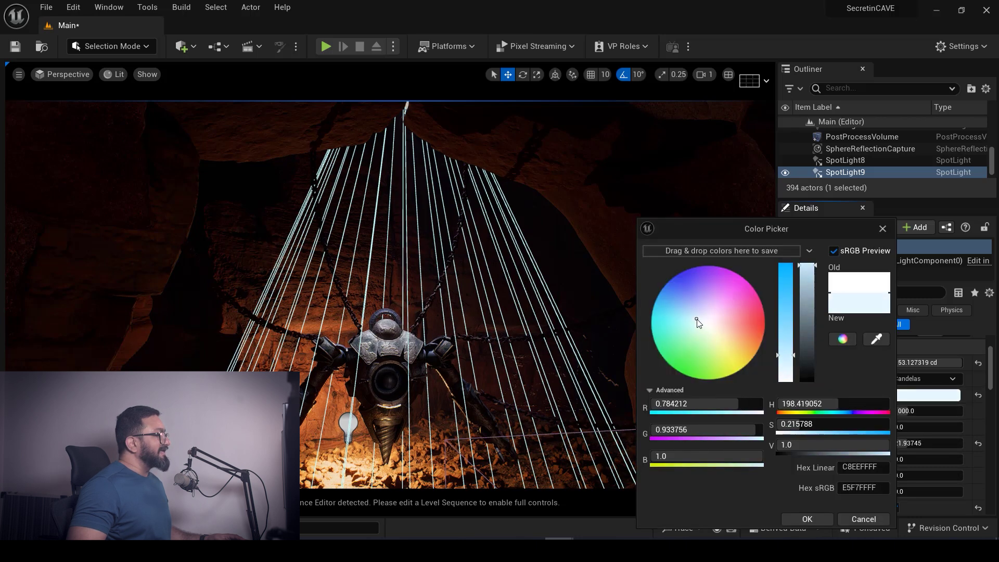
{"action": "left_click_drag", "start_coordinate": [825, 225], "coordinate": [787, 220]}
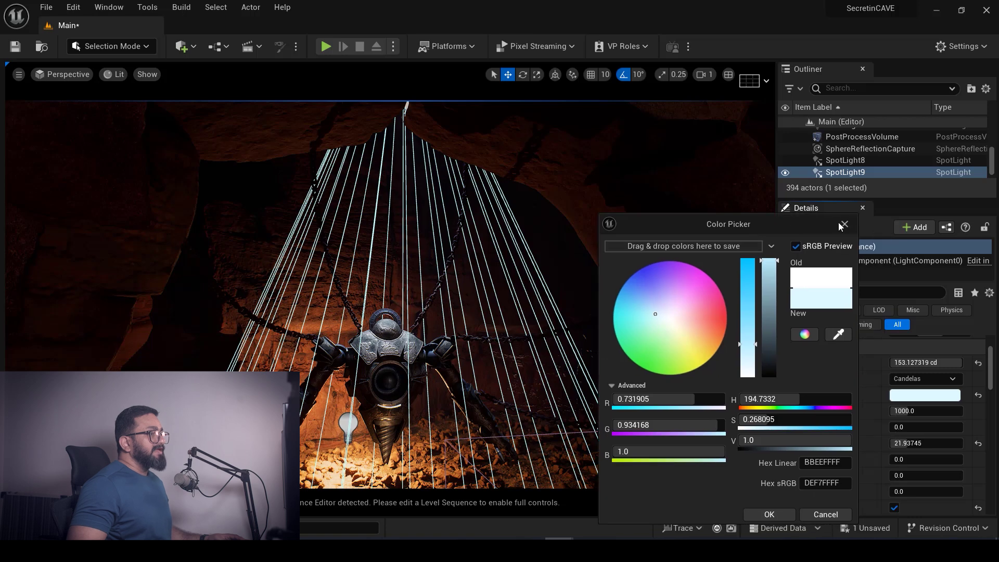
{"action": "left_click", "coordinate": [844, 224]}
{"action": "mouse_move", "coordinate": [521, 291]}
{"action": "right_mouse_down"}
{"action": "mouse_move", "coordinate": [515, 276]}
{"action": "mouse_move", "coordinate": [535, 301]}
{"action": "right_mouse_up"}
{"action": "right_click_drag", "start_coordinate": [399, 240], "coordinate": [385, 268]}
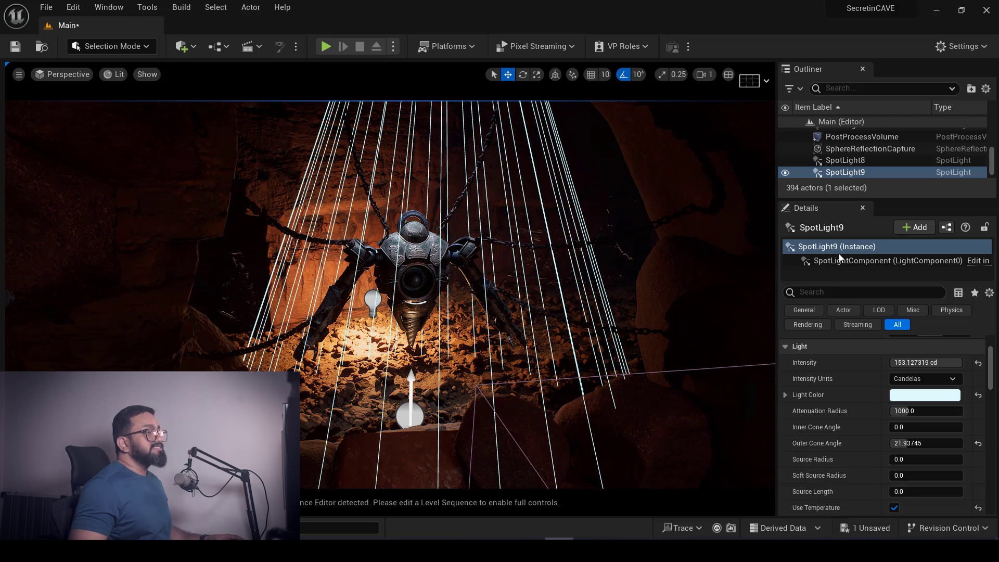
Move both spot lights, SpotLight8 and SpotLight9, into the existing CHaracterLit_YT folder
{"action": "left_click", "coordinate": [850, 162], "text": "ctrl"}
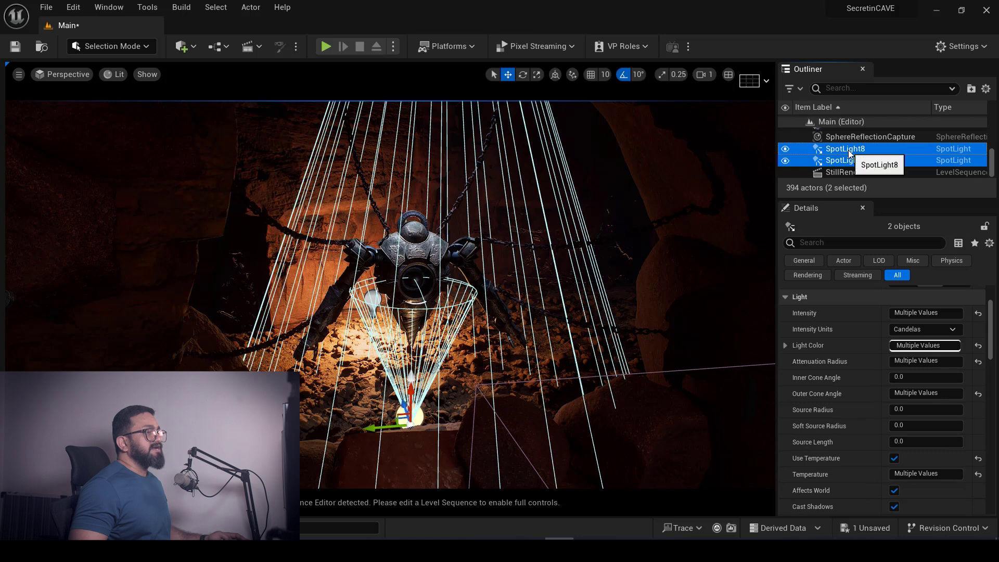
{"action": "right_click", "coordinate": [864, 166]}
{"action": "mouse_move", "coordinate": [742, 488]}
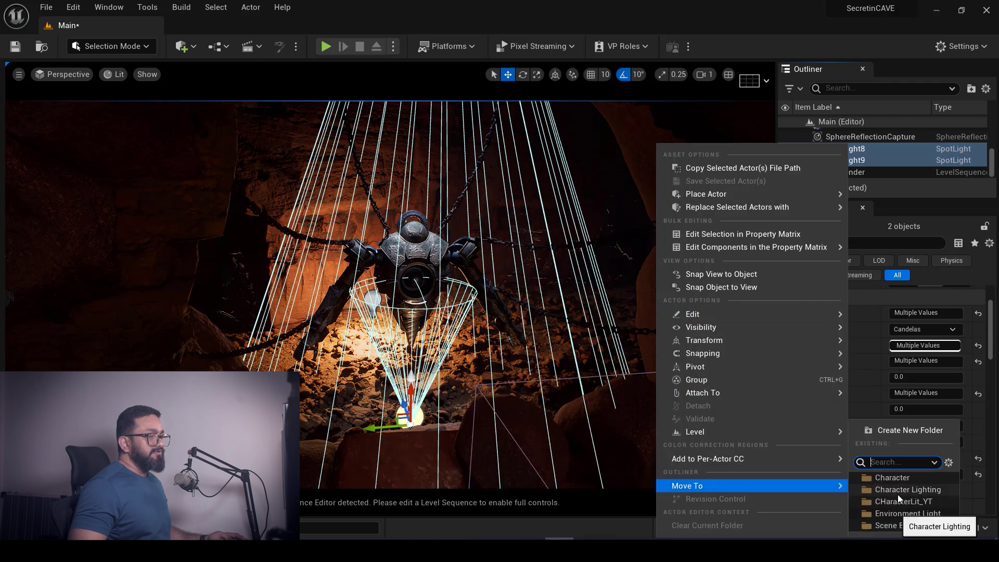
{"action": "left_click", "coordinate": [916, 501]}
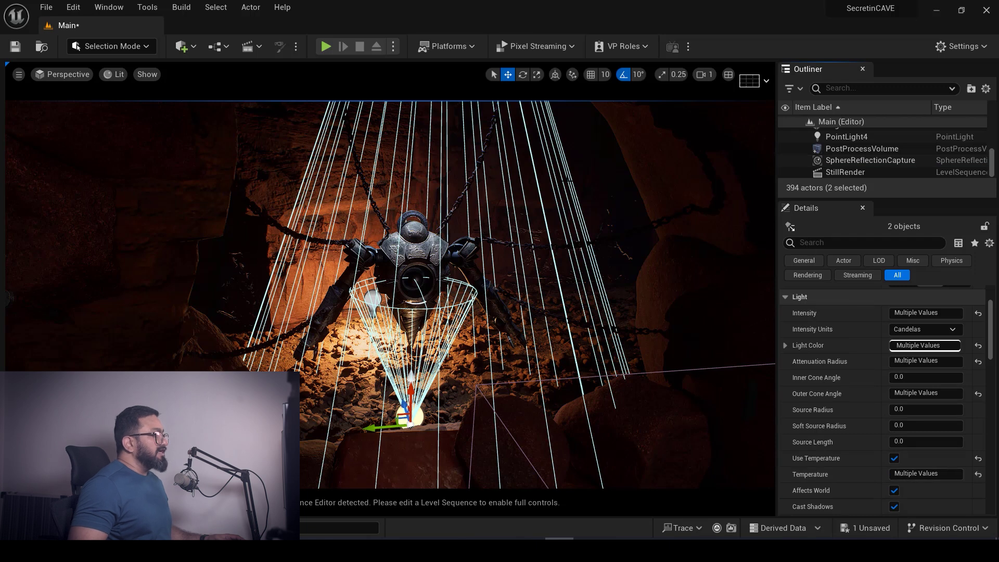
Turn on Cast Volumetric Shadow for the overhead spot light and set its Volumetric Scattering Intensity to 50
{"action": "left_click", "coordinate": [564, 189]}
{"action": "key", "text": "s"}
{"action": "right_click_drag", "start_coordinate": [468, 323], "coordinate": [624, 318]}
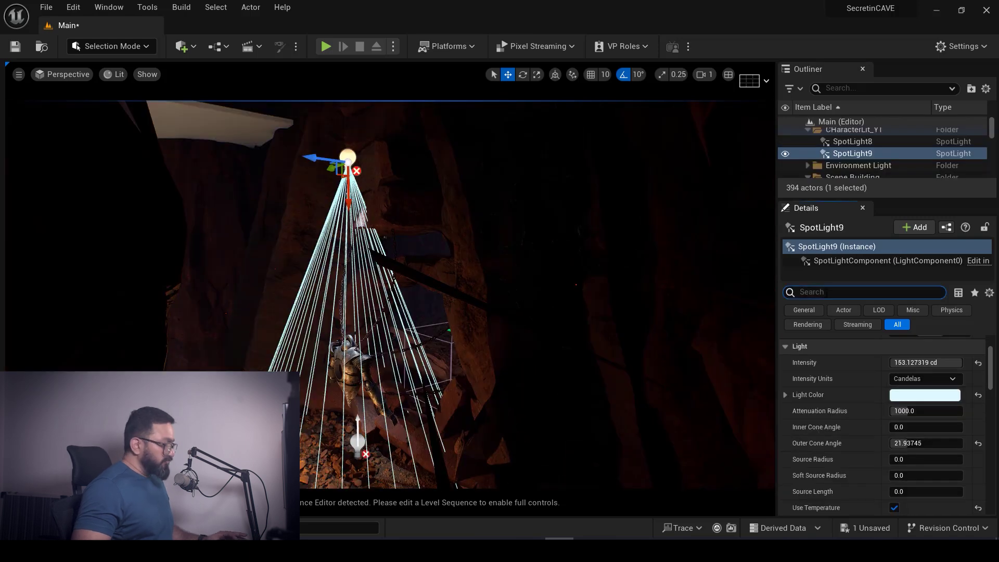
{"action": "type", "text": "v"}
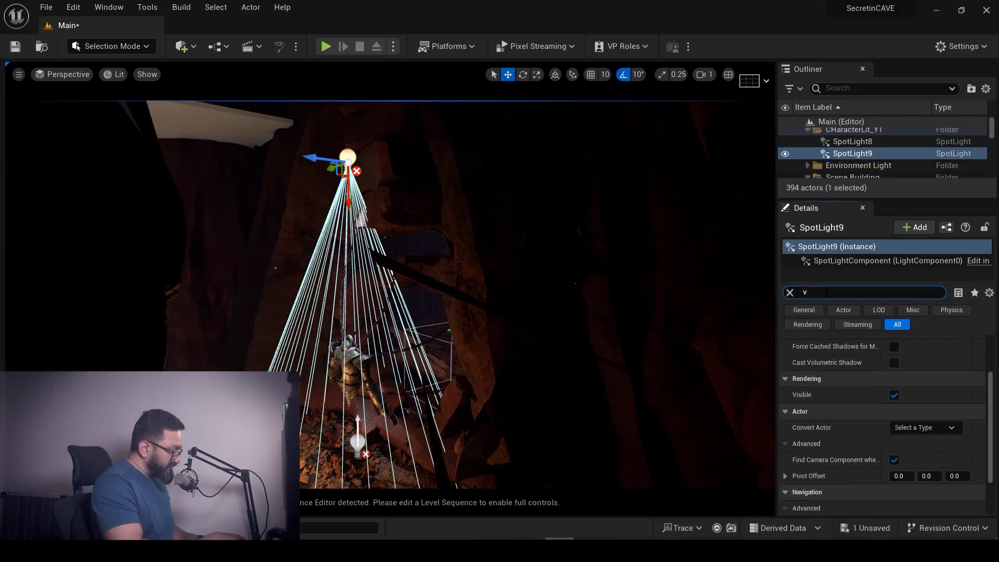
{"action": "type", "text": "olumetr"}
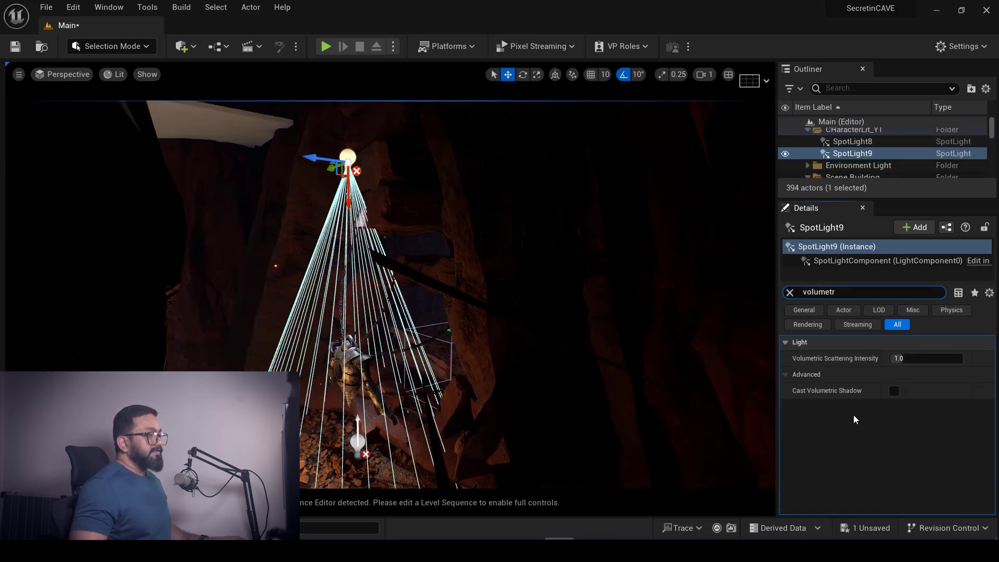
{"action": "left_click", "coordinate": [894, 390]}
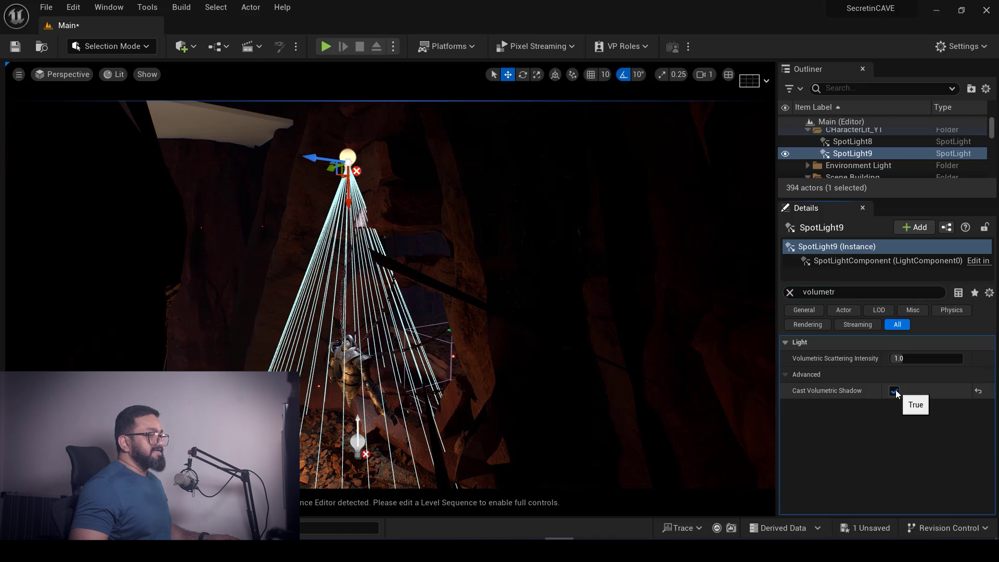
{"action": "left_click", "coordinate": [908, 359]}
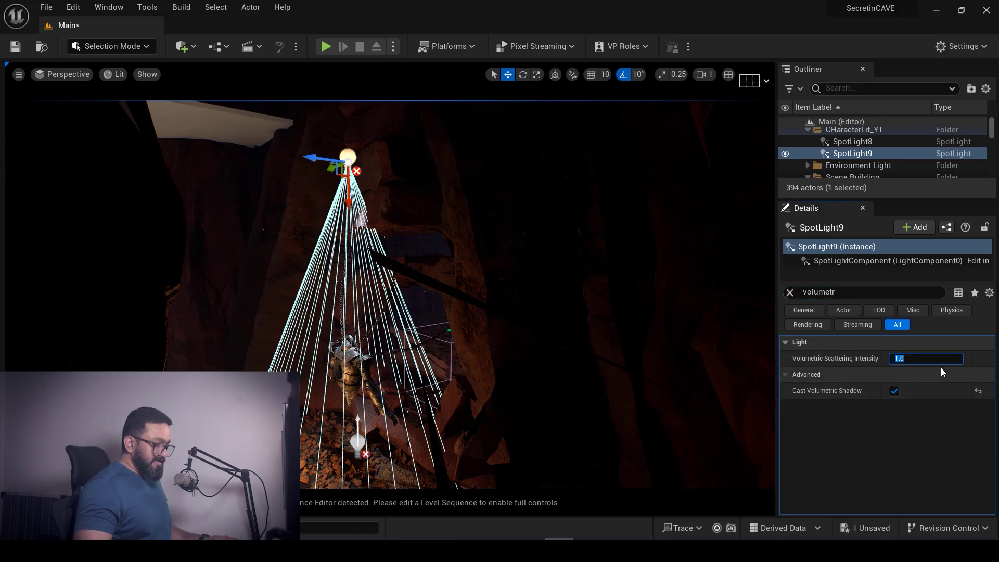
{"action": "type", "text": "50"}
{"action": "key", "text": "Return"}
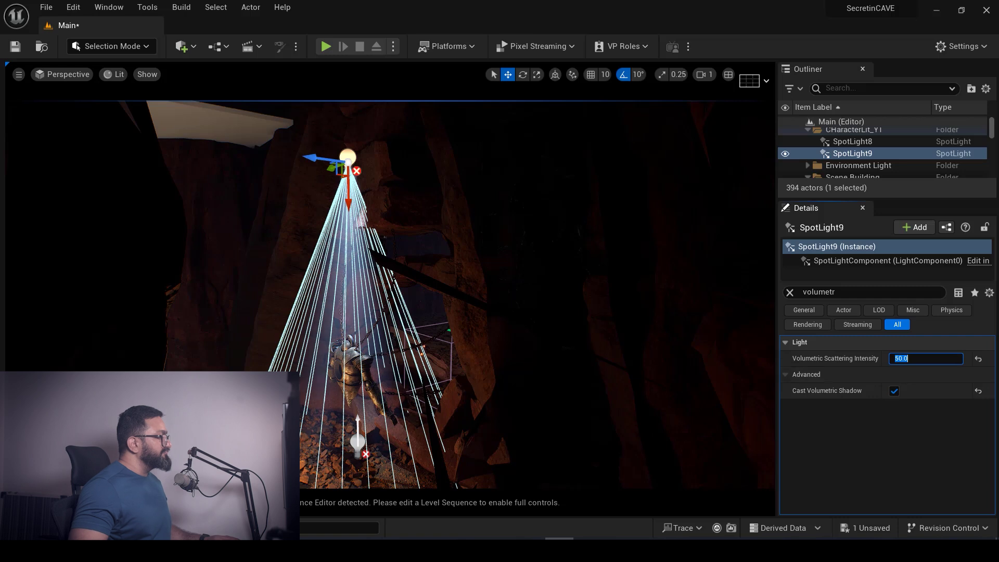
Shift the overhead spot light slightly sideways so its cone is centred above the golem
{"action": "left_click_drag", "start_coordinate": [390, 292], "coordinate": [546, 283], "text": "alt"}
{"action": "right_click_drag", "start_coordinate": [391, 291], "coordinate": [353, 291]}
{"action": "key", "text": "w"}
{"action": "key", "text": "d"}
{"action": "right_click_drag", "start_coordinate": [438, 279], "coordinate": [444, 268]}
{"action": "key", "text": "e"}
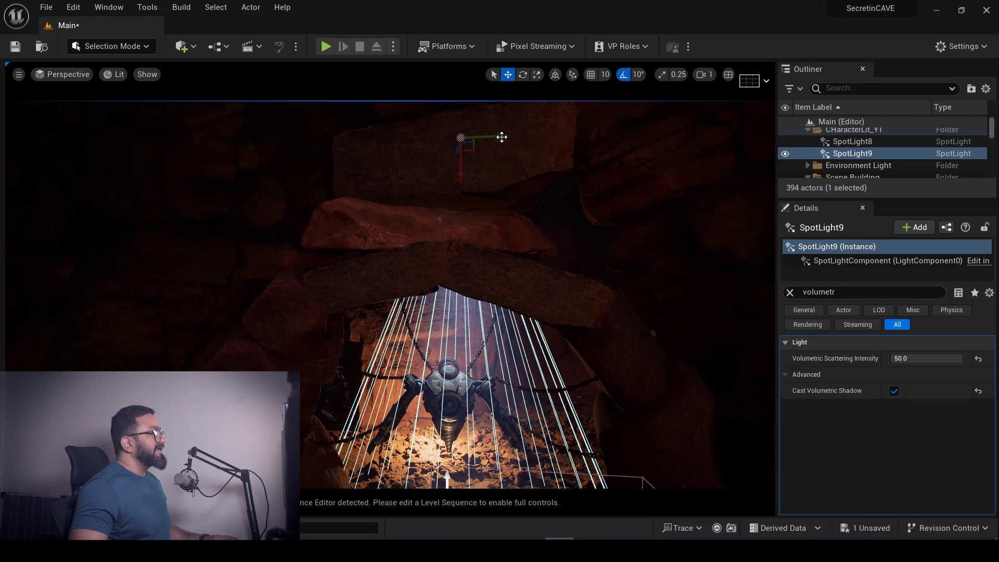
{"action": "left_click_drag", "start_coordinate": [500, 135], "coordinate": [486, 136]}
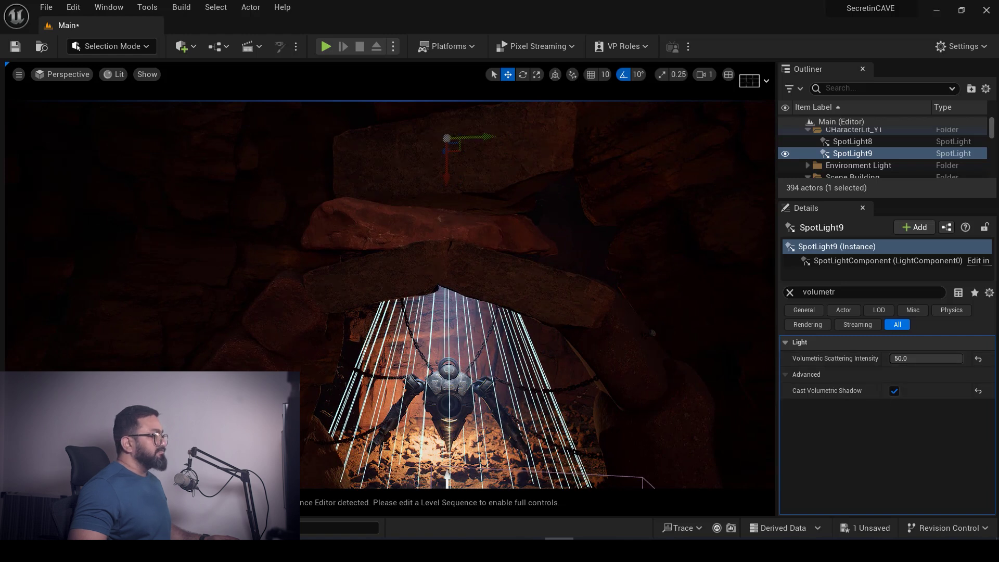
Examine the overhead volumetric beam around the golem from several distances and angles, undoing the last move
{"action": "left_click", "coordinate": [471, 458]}
{"action": "right_click_drag", "start_coordinate": [471, 312], "coordinate": [465, 359]}
{"action": "mouse_move", "coordinate": [594, 373]}
{"action": "right_mouse_down"}
{"action": "mouse_move", "coordinate": [606, 373]}
{"action": "mouse_move", "coordinate": [594, 373]}
{"action": "right_mouse_up"}
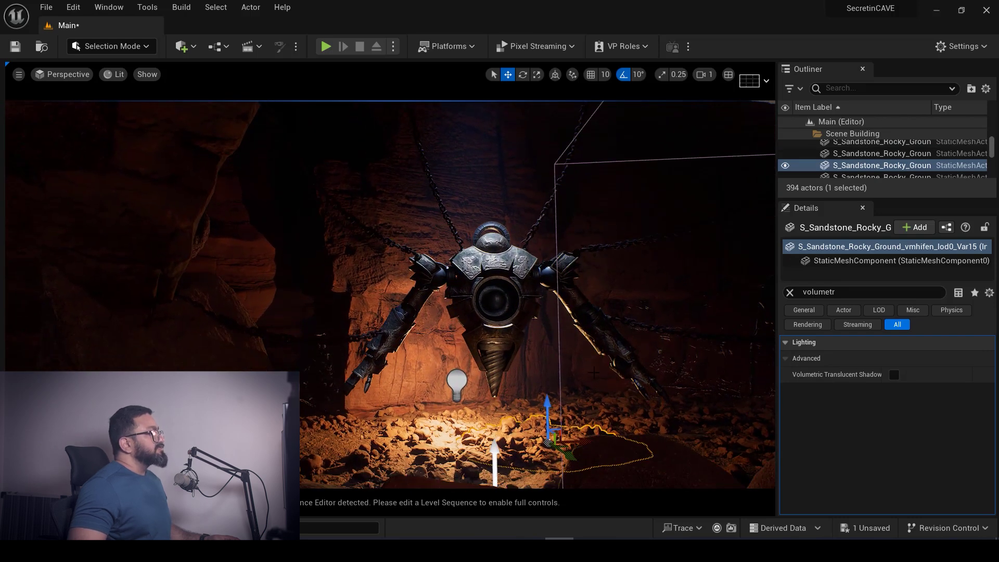
{"action": "scroll", "coordinate": [390, 294], "scroll_direction": "down", "scroll_amount": 10}
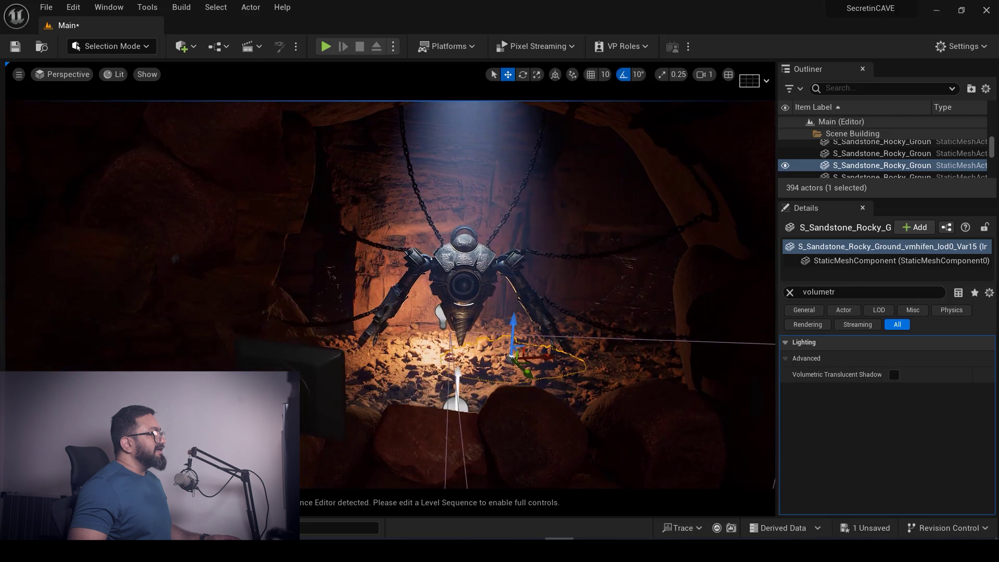
{"action": "scroll", "coordinate": [390, 294], "scroll_direction": "down", "scroll_amount": 4}
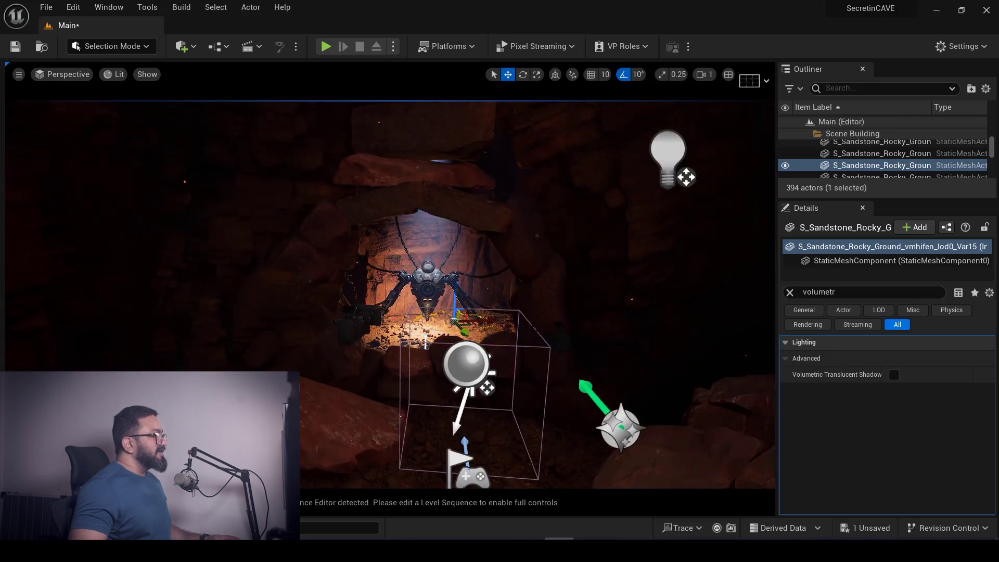
{"action": "key", "text": "ctrl+z"}
{"action": "scroll", "coordinate": [391, 294], "scroll_direction": "up", "scroll_amount": 10}
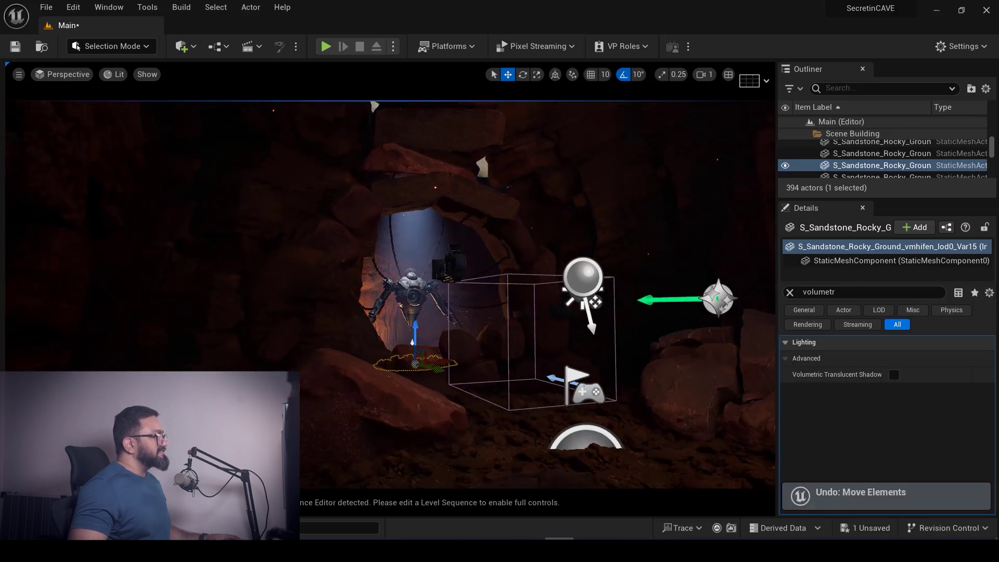
{"action": "scroll", "coordinate": [390, 294], "scroll_direction": "up", "scroll_amount": 4}
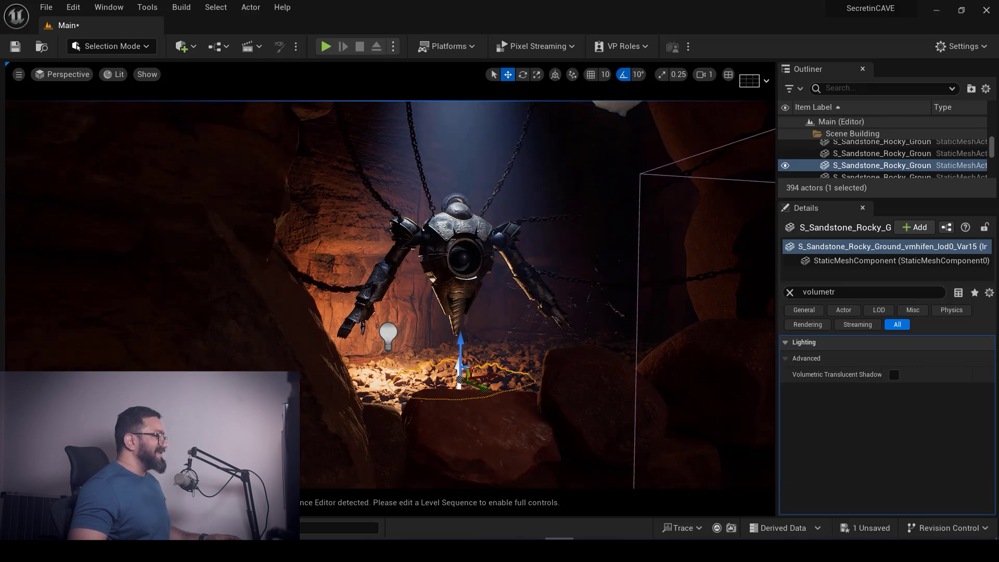
{"action": "key", "text": "d"}
{"action": "right_click_drag", "start_coordinate": [390, 294], "coordinate": [307, 297]}
{"action": "scroll", "coordinate": [482, 316], "scroll_direction": "down", "scroll_amount": 8}
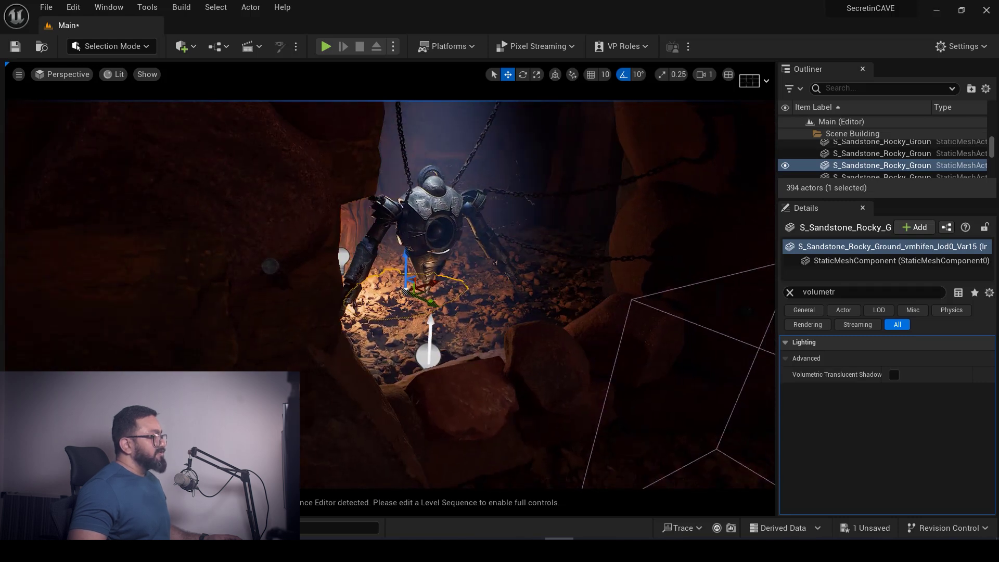
{"action": "scroll", "coordinate": [482, 316], "scroll_direction": "up", "scroll_amount": 5}
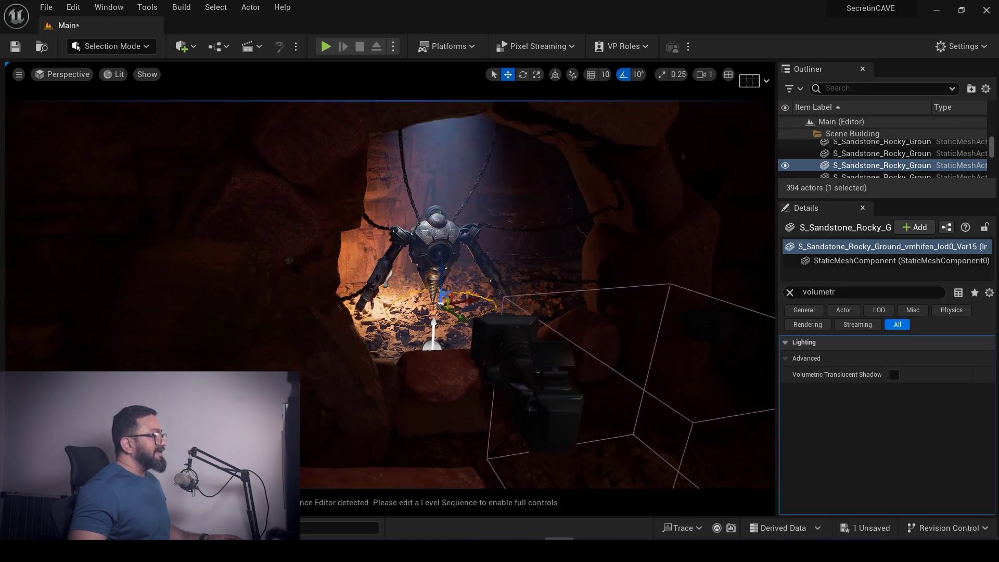
Place a new spot light near the rocks in front of the golem and rotate its cone upward toward the character
{"action": "left_click", "coordinate": [183, 47]}
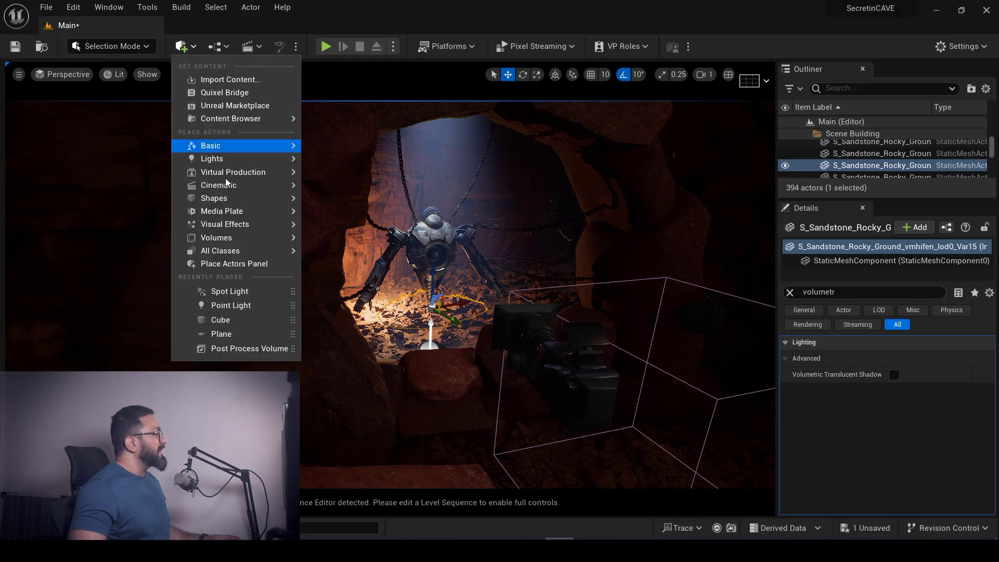
{"action": "mouse_move", "coordinate": [219, 159]}
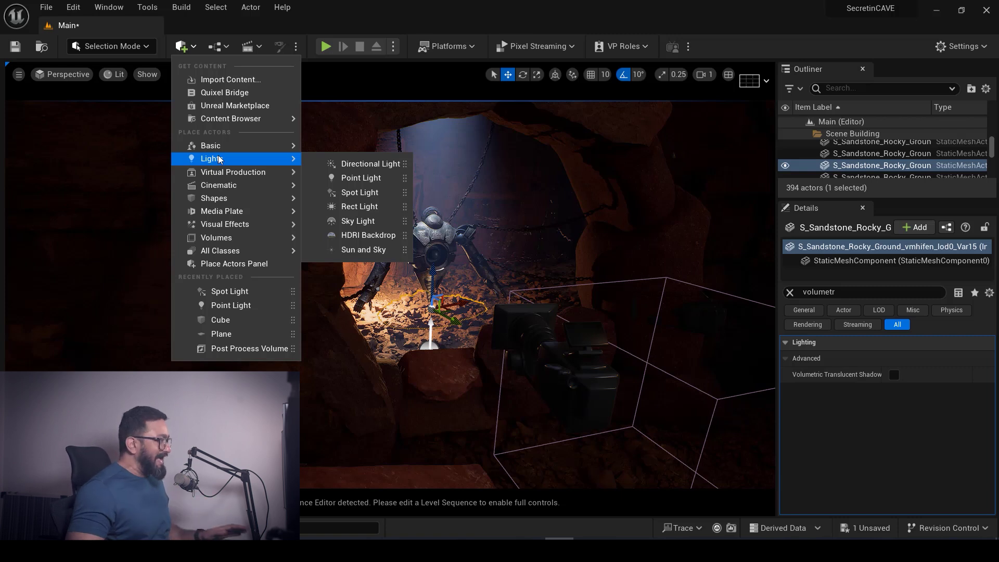
{"action": "left_click_drag", "start_coordinate": [359, 192], "coordinate": [457, 419]}
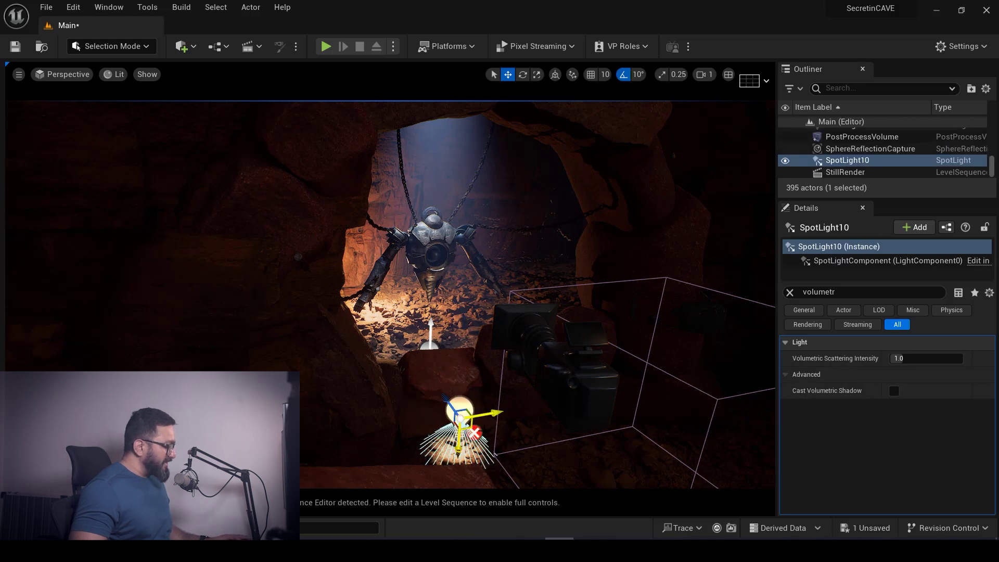
{"action": "key", "text": "e"}
{"action": "left_click_drag", "start_coordinate": [475, 387], "coordinate": [473, 443]}
Reposition the new front spot light above the foreground rocks, facing the golem
{"action": "right_click_drag", "start_coordinate": [457, 337], "coordinate": [365, 419]}
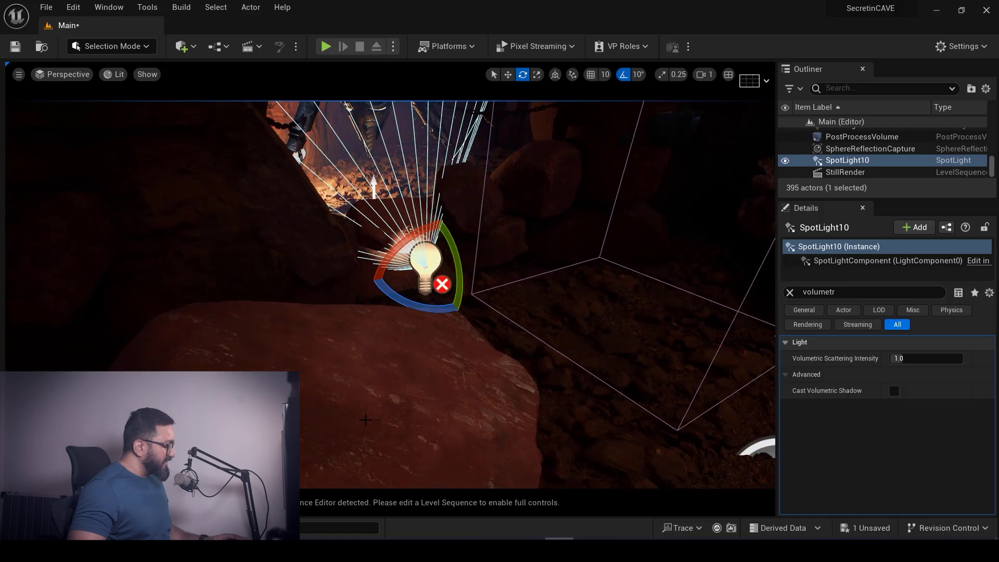
{"action": "key", "text": "w"}
{"action": "left_click_drag", "start_coordinate": [436, 239], "coordinate": [451, 198]}
{"action": "right_click_drag", "start_coordinate": [452, 208], "coordinate": [364, 249]}
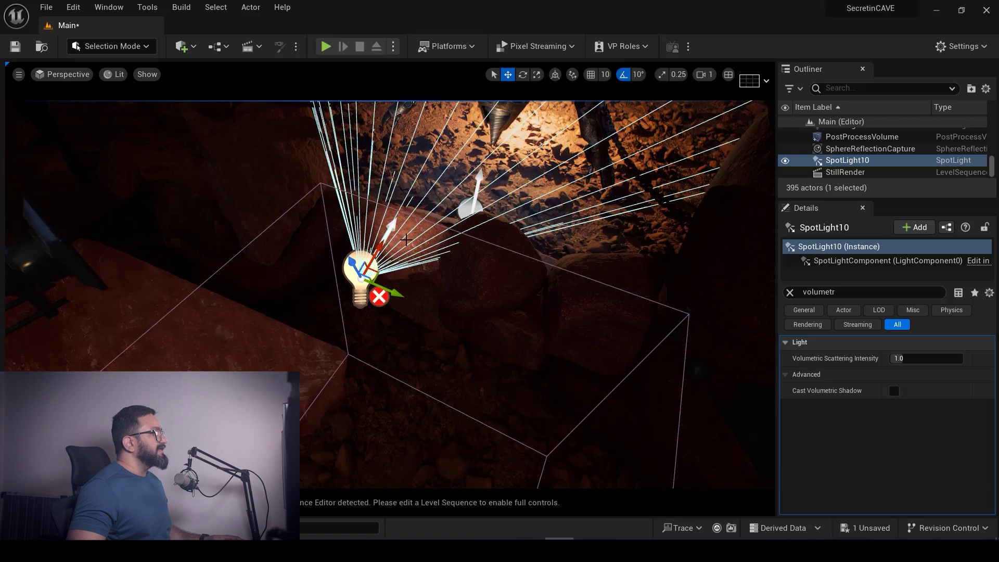
{"action": "left_click_drag", "start_coordinate": [386, 243], "coordinate": [448, 258]}
Rotate the front spot light to a pitch of about 35.74 degrees and narrow its outer cone angle to about 19.18
{"action": "scroll", "coordinate": [345, 312], "scroll_direction": "down", "scroll_amount": 6}
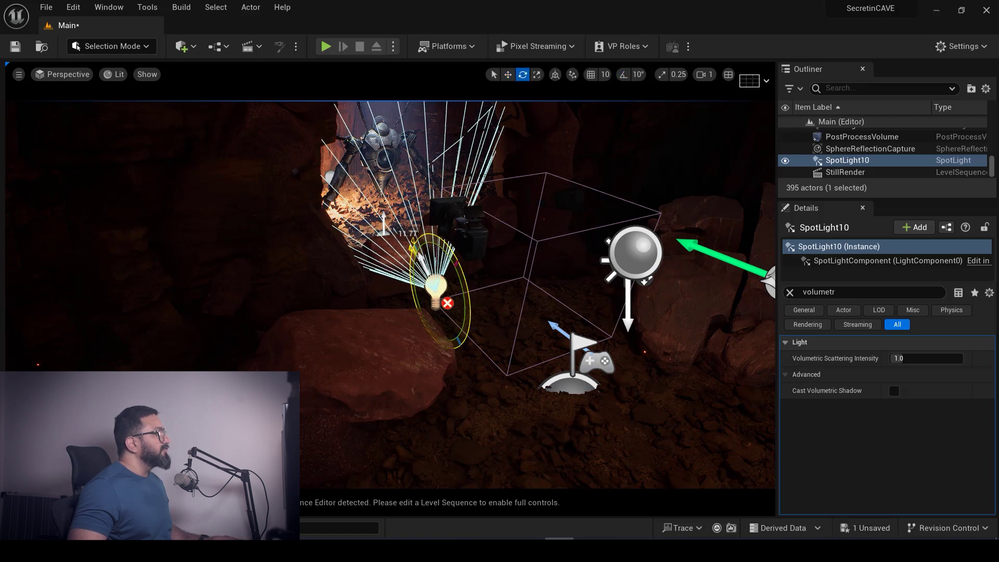
{"action": "left_click_drag", "start_coordinate": [414, 248], "coordinate": [414, 246]}
{"action": "left_click_drag", "start_coordinate": [415, 246], "coordinate": [307, 291], "text": "alt"}
{"action": "left_click", "coordinate": [789, 291]}
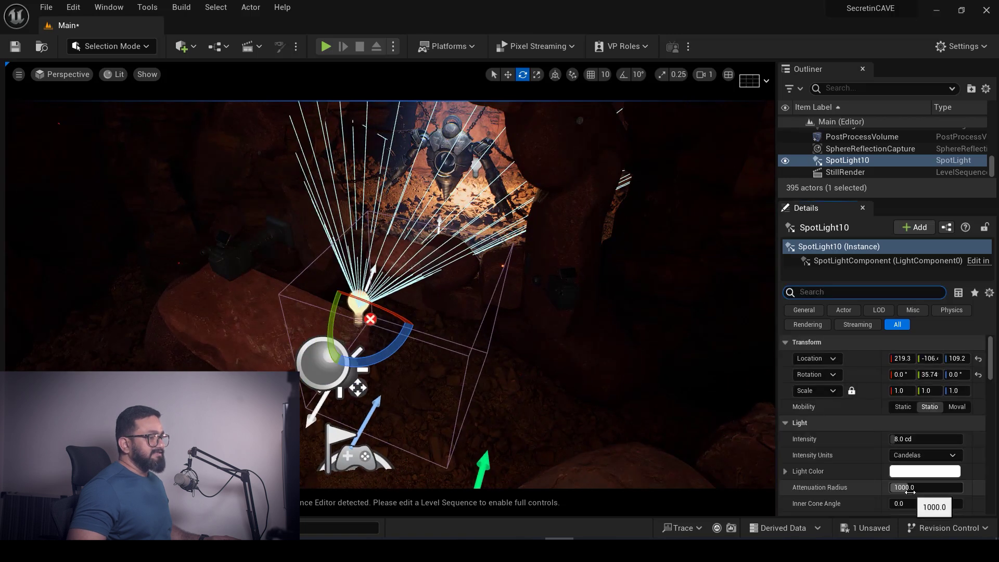
{"action": "scroll", "coordinate": [907, 476], "scroll_direction": "down", "scroll_amount": 2}
{"action": "left_click_drag", "start_coordinate": [908, 483], "coordinate": [883, 483]}
{"action": "left_click_drag", "start_coordinate": [417, 271], "coordinate": [567, 258], "text": "alt"}
{"action": "scroll", "coordinate": [460, 307], "scroll_direction": "up", "scroll_amount": 2}
{"action": "left_click_drag", "start_coordinate": [462, 312], "coordinate": [460, 292]}
{"action": "key", "text": "ctrl+z"}
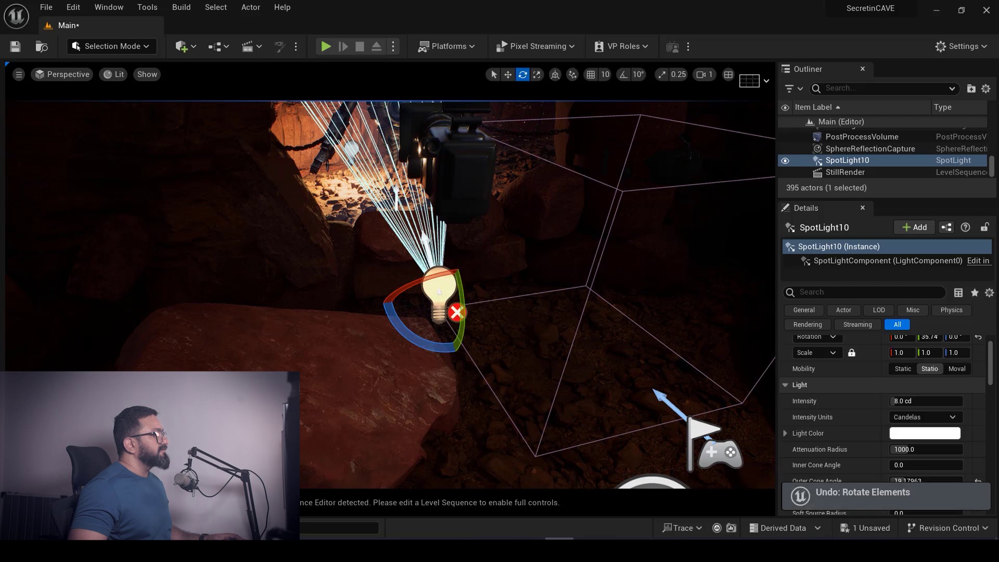
Raise the front spot light's intensity to about 28.83 cd and rotate it slightly so its cone centres on the golem
{"action": "scroll", "coordinate": [460, 291], "scroll_direction": "down", "scroll_amount": 3}
{"action": "right_click_drag", "start_coordinate": [461, 291], "coordinate": [460, 245]}
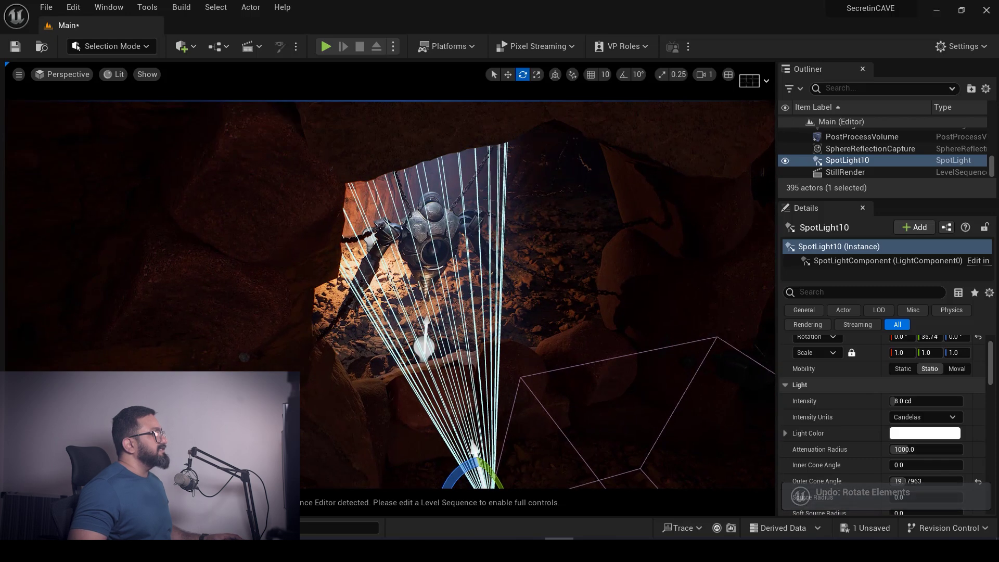
{"action": "scroll", "coordinate": [461, 291], "scroll_direction": "down", "scroll_amount": 1}
{"action": "right_click_drag", "start_coordinate": [388, 281], "coordinate": [386, 279]}
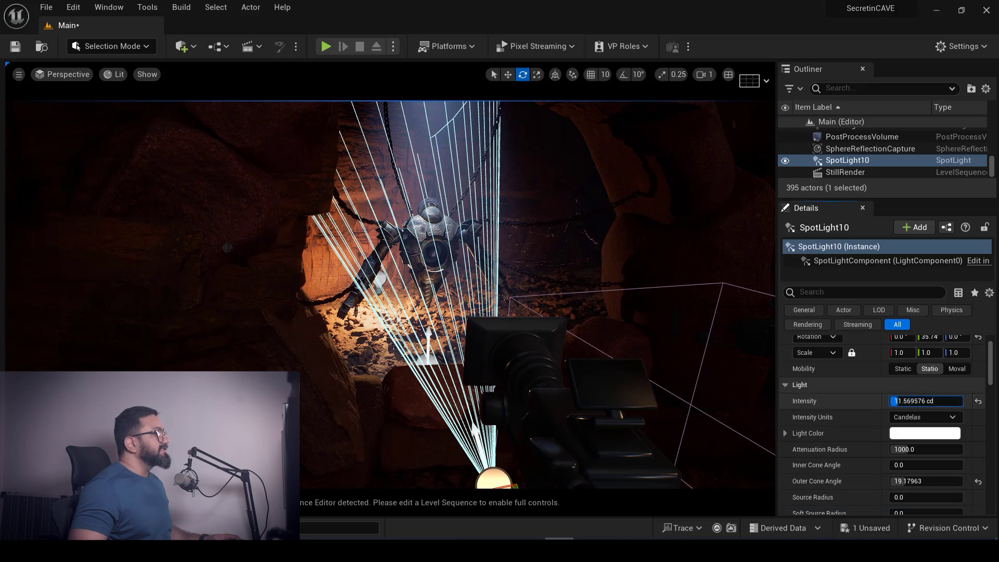
{"action": "right_click_drag", "start_coordinate": [746, 446], "coordinate": [707, 460]}
{"action": "right_click_drag", "start_coordinate": [388, 413], "coordinate": [388, 413]}
{"action": "left_click_drag", "start_coordinate": [375, 417], "coordinate": [391, 414]}
{"action": "right_click_drag", "start_coordinate": [390, 414], "coordinate": [390, 414]}
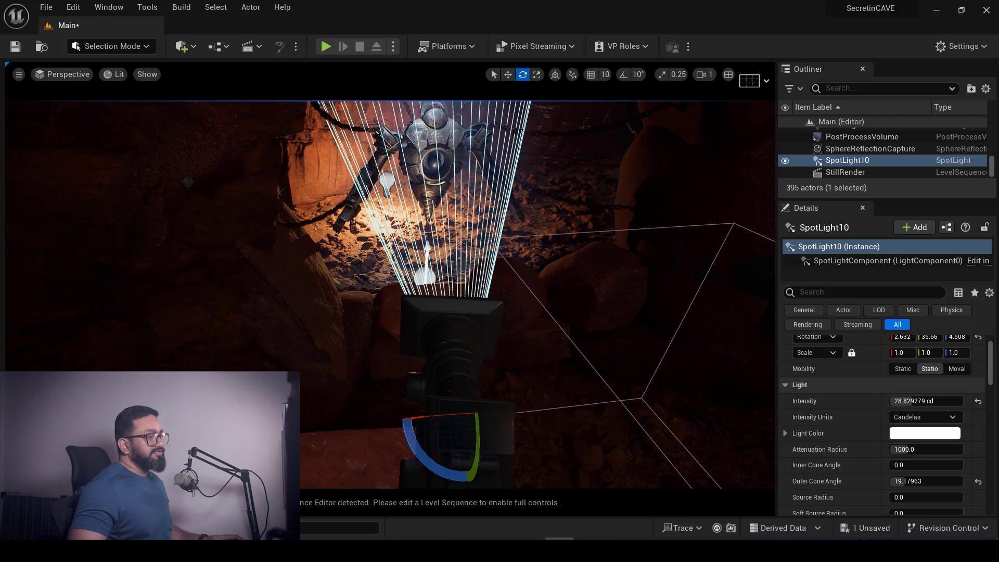
Turn on Use Temperature for the front spot light and set its temperature to 3500
{"action": "scroll", "coordinate": [838, 458], "scroll_direction": "down", "scroll_amount": 6}
{"action": "left_click", "coordinate": [893, 373]}
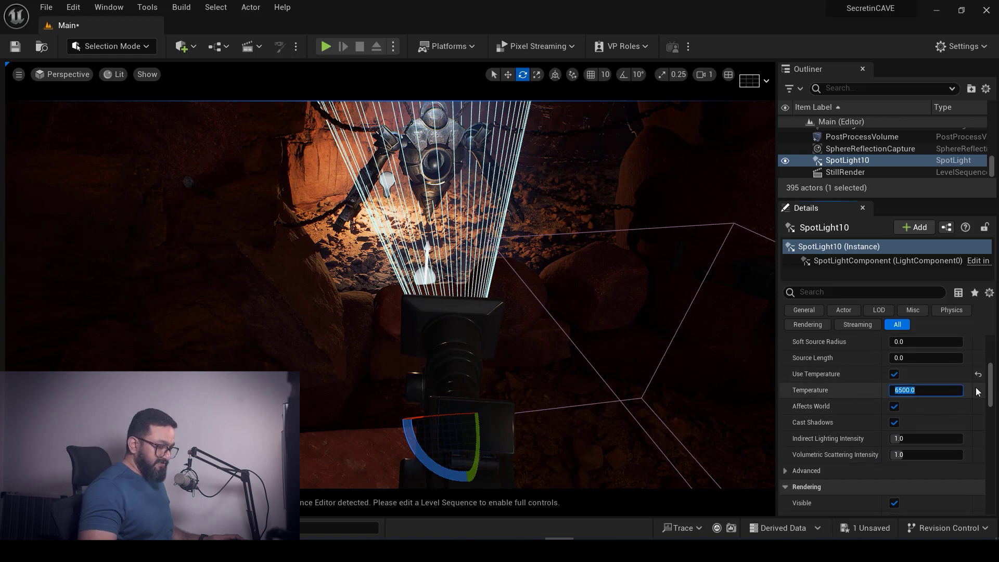
{"action": "key", "text": "Return"}
Check the golem's lighting through the CineCameraActor3 and CineCameraActor2 cameras, and stop piloting the camera
{"action": "right_click_drag", "start_coordinate": [572, 323], "coordinate": [573, 224]}
{"action": "key", "text": "g"}
{"action": "left_click", "coordinate": [78, 75]}
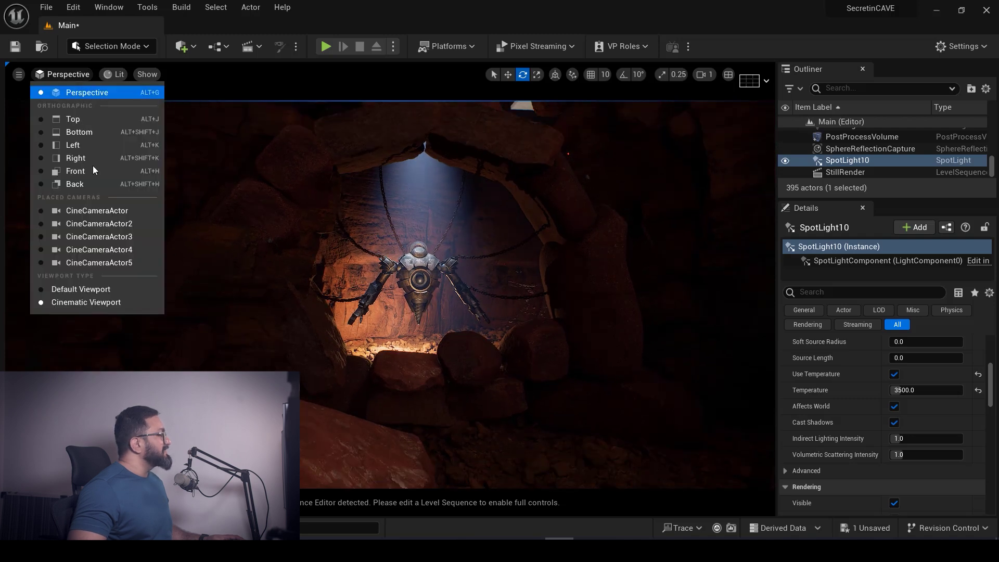
{"action": "left_click", "coordinate": [112, 238]}
{"action": "left_click", "coordinate": [71, 76]}
{"action": "left_click", "coordinate": [112, 224]}
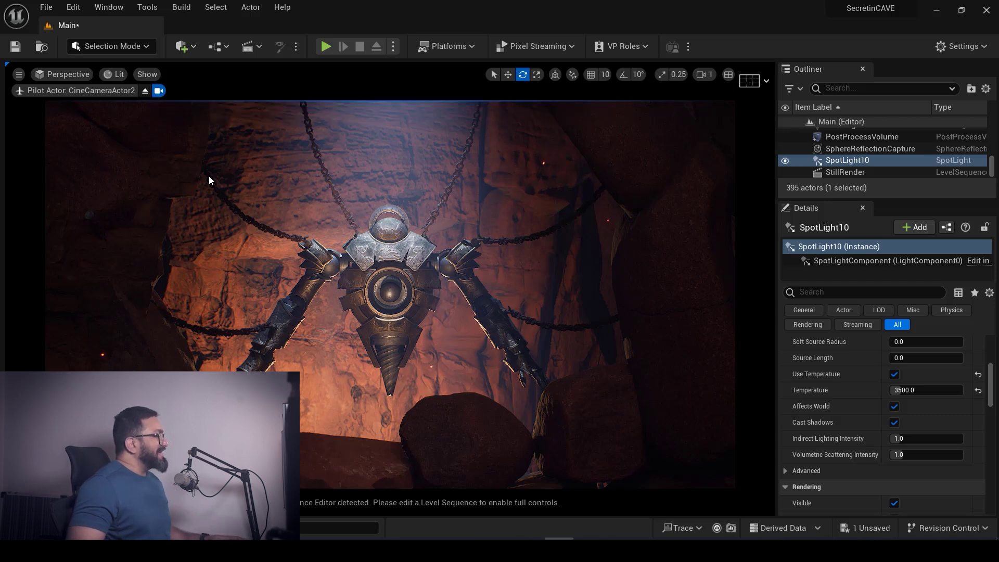
{"action": "left_click", "coordinate": [145, 91]}
Select and focus on the golem, and place a new spot light beside its arm
{"action": "key", "text": "w"}
{"action": "right_click_drag", "start_coordinate": [384, 290], "coordinate": [384, 289]}
{"action": "left_click", "coordinate": [385, 291]}
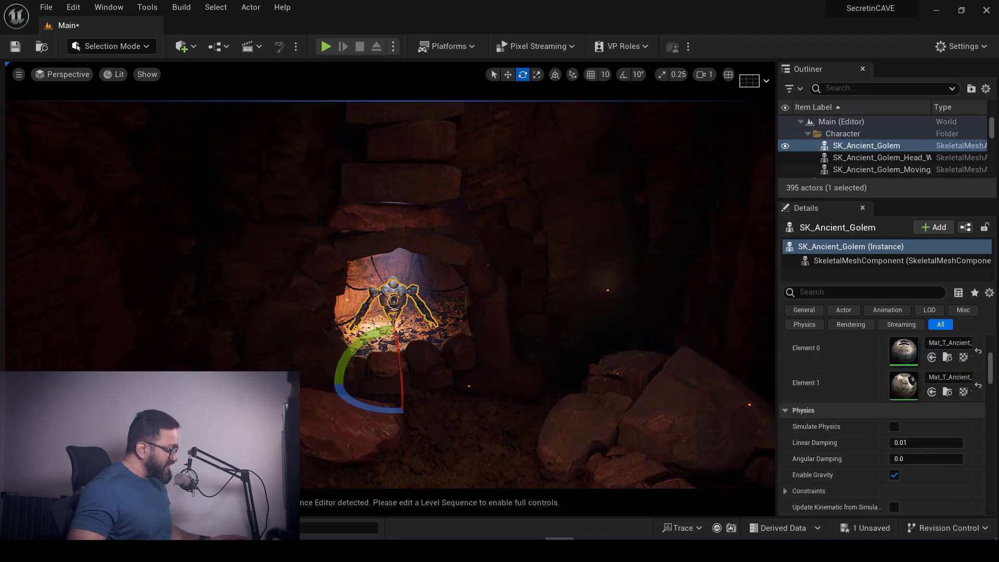
{"action": "key", "text": "f"}
{"action": "left_click_drag", "start_coordinate": [385, 290], "coordinate": [385, 291], "text": "alt"}
{"action": "left_click_drag", "start_coordinate": [481, 361], "coordinate": [481, 361], "text": "alt"}
{"action": "right_click_drag", "start_coordinate": [480, 362], "coordinate": [481, 362], "text": "alt"}
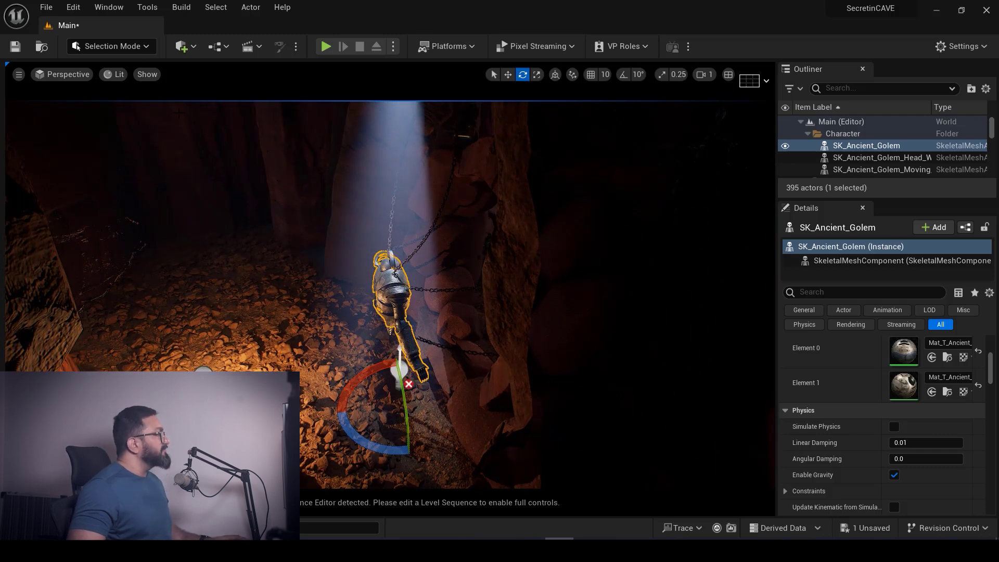
{"action": "left_click", "coordinate": [197, 47]}
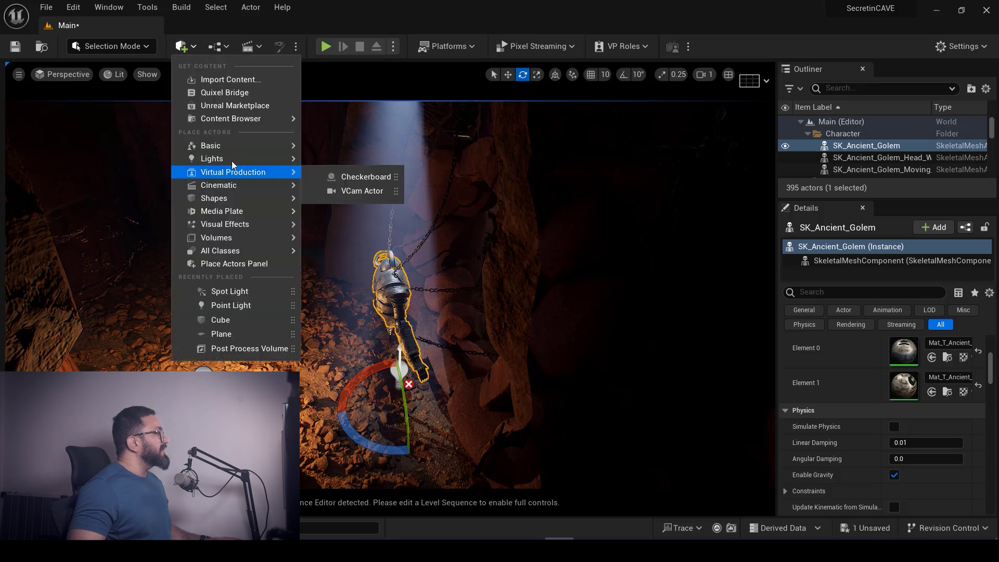
{"action": "mouse_move", "coordinate": [232, 165]}
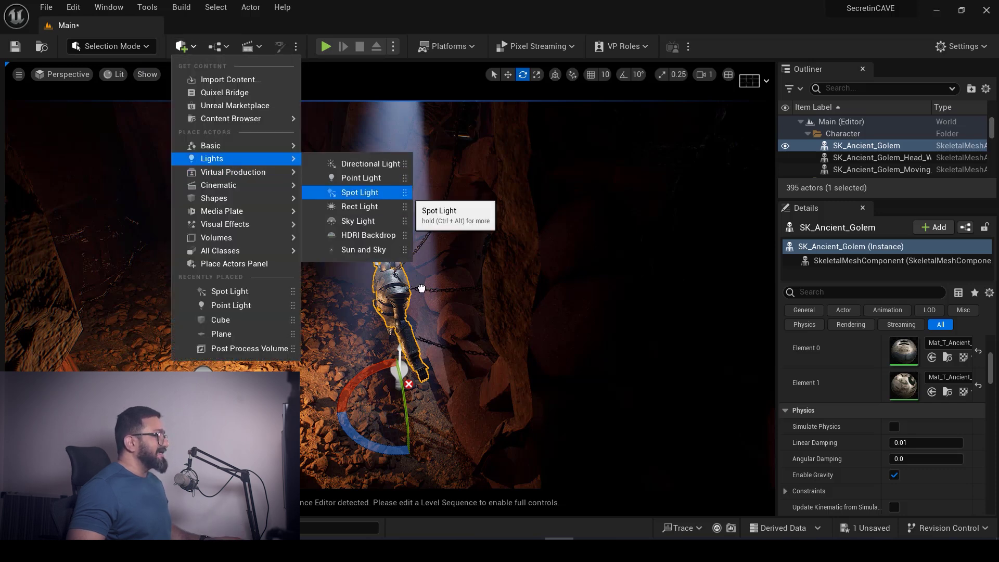
{"action": "left_click_drag", "start_coordinate": [360, 192], "coordinate": [460, 419]}
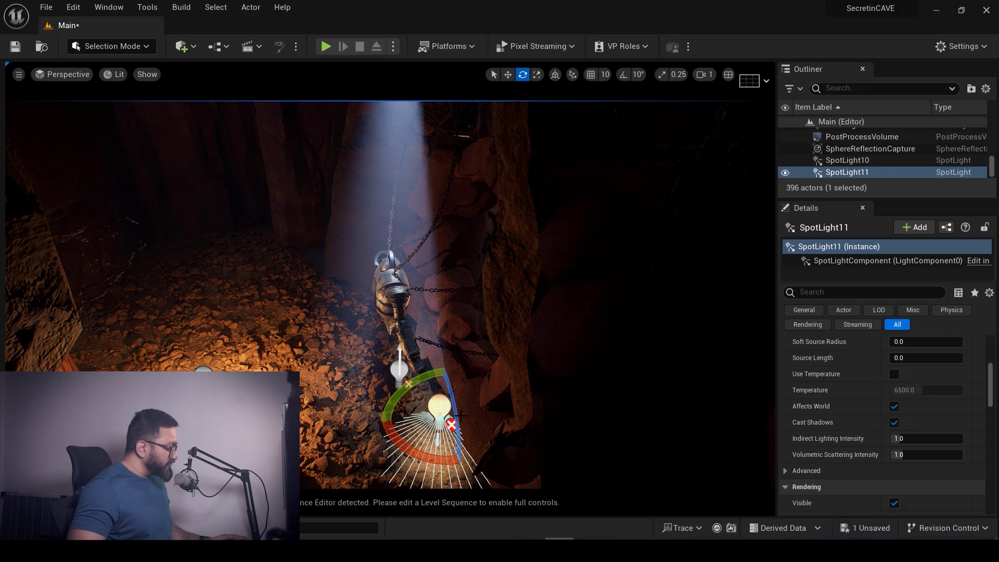
Move the new spot light up above the golem, off to the side of its arm
{"action": "key", "text": "w"}
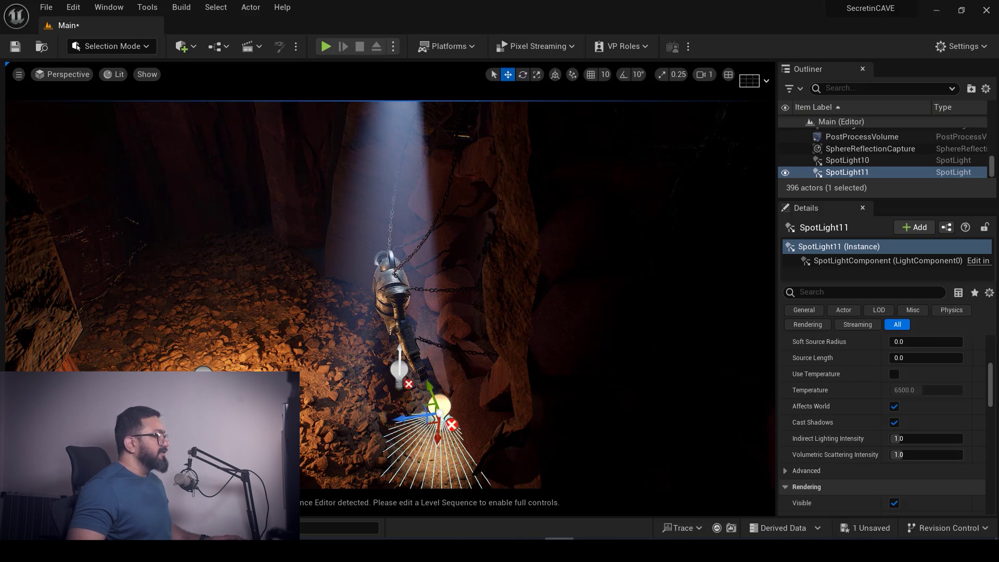
{"action": "left_click_drag", "start_coordinate": [416, 312], "coordinate": [494, 286], "text": "alt"}
{"action": "left_click_drag", "start_coordinate": [469, 428], "coordinate": [460, 289]}
{"action": "left_click_drag", "start_coordinate": [460, 289], "coordinate": [478, 333]}
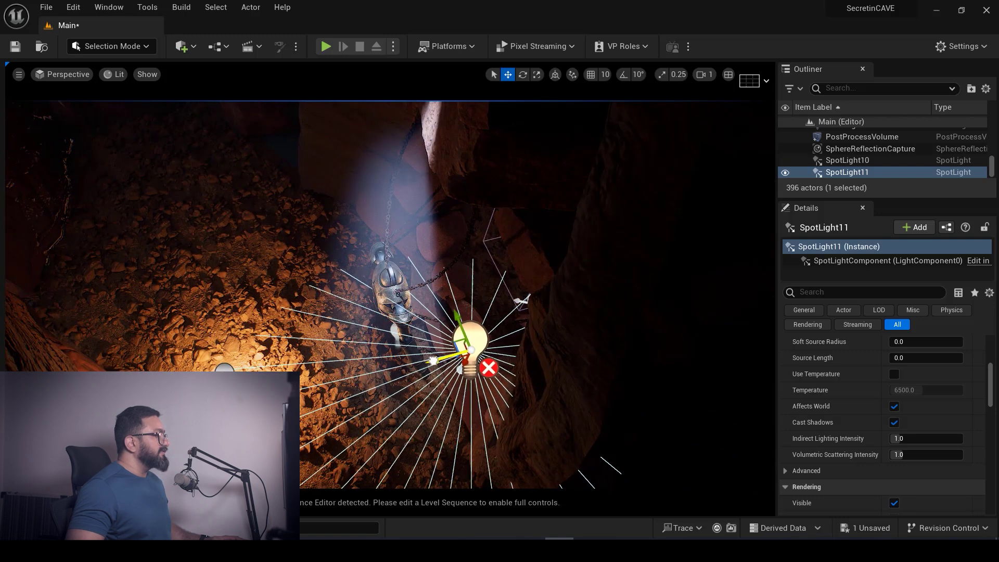
{"action": "right_click_drag", "start_coordinate": [478, 333], "coordinate": [521, 244]}
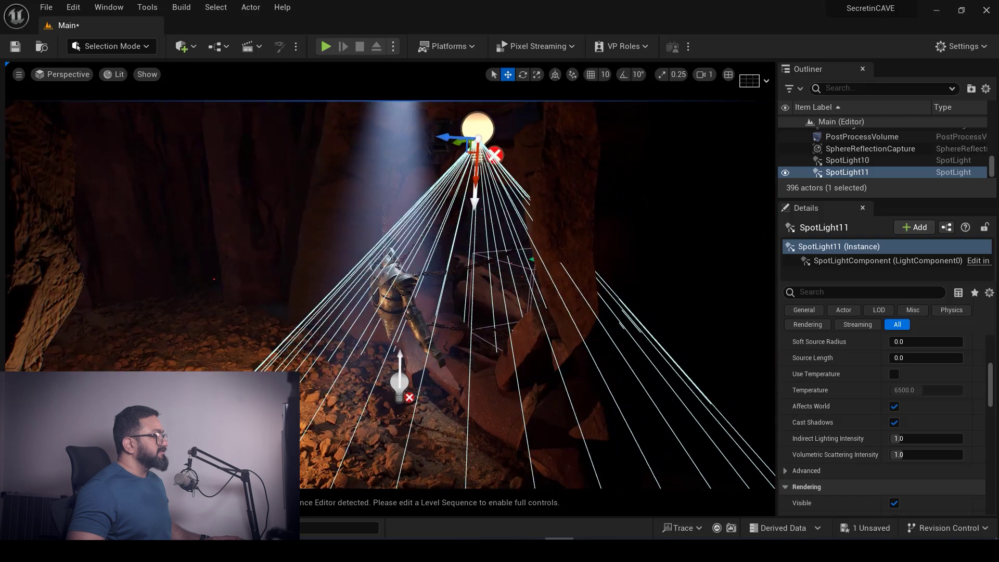
Rotate the new side spot light towards the golem's arm and narrow its outer cone angle to about 9.80
{"action": "key", "text": "e"}
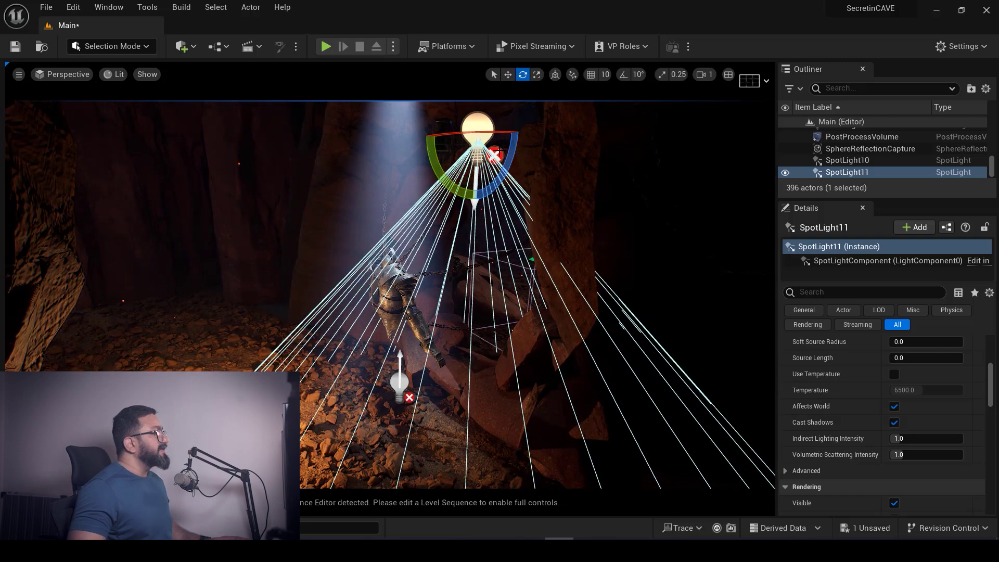
{"action": "left_click_drag", "start_coordinate": [504, 181], "coordinate": [374, 280]}
{"action": "right_click_drag", "start_coordinate": [478, 333], "coordinate": [479, 353]}
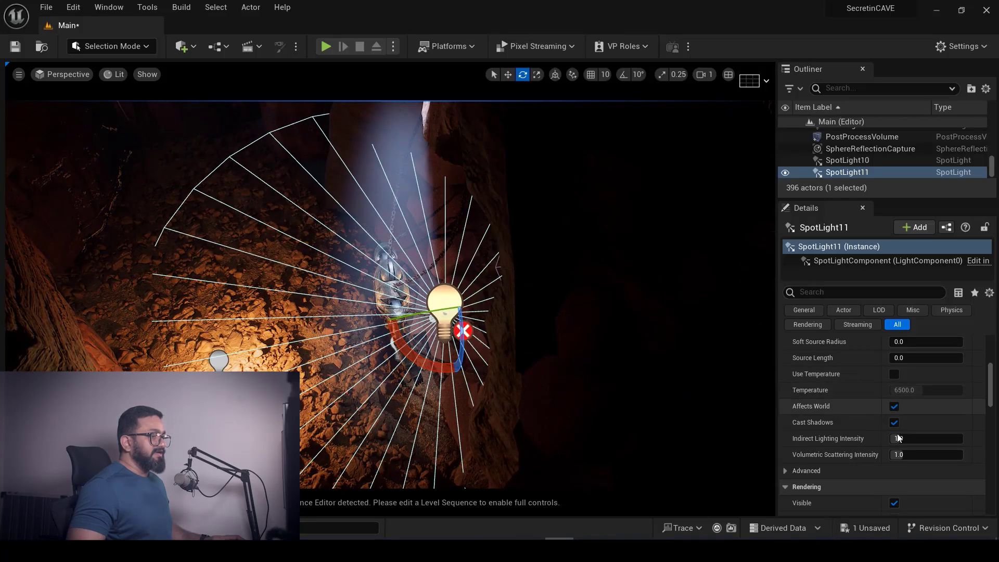
{"action": "scroll", "coordinate": [913, 395], "scroll_direction": "up", "scroll_amount": 4}
{"action": "left_click_drag", "start_coordinate": [916, 443], "coordinate": [886, 443]}
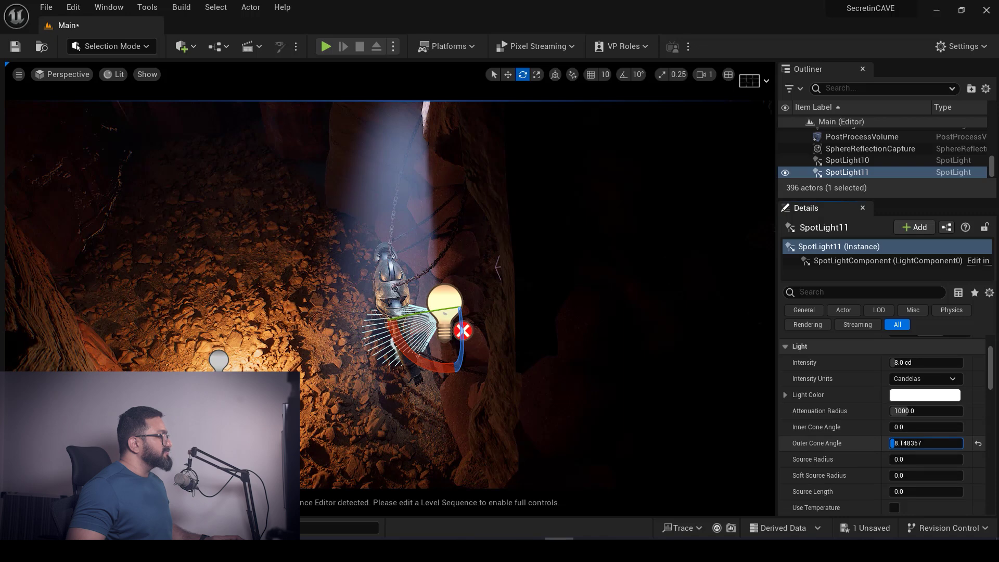
Reposition the side spot light higher so its narrow cone falls across the golem's arm
{"action": "right_click_drag", "start_coordinate": [468, 291], "coordinate": [440, 342]}
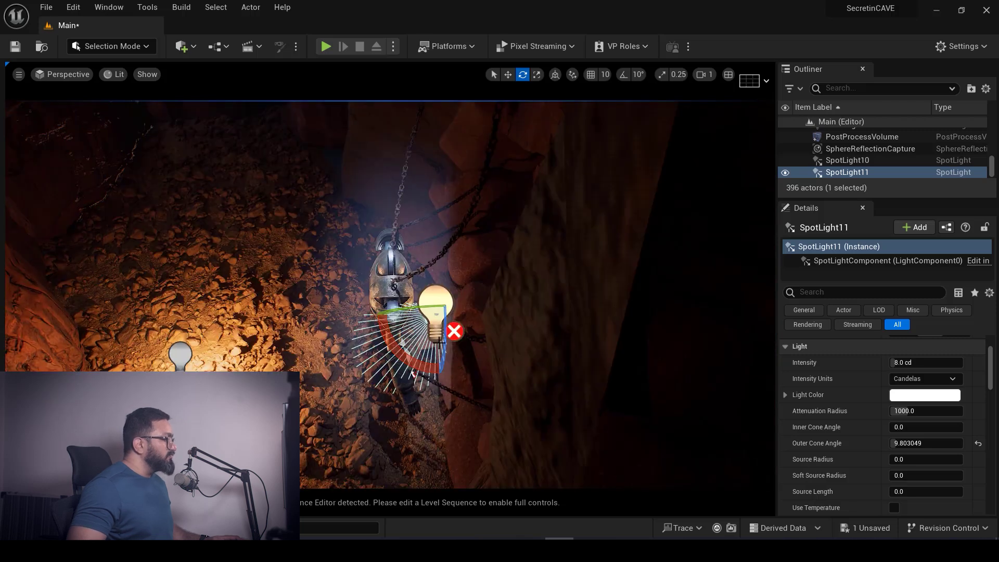
{"action": "key", "text": "w"}
{"action": "left_click_drag", "start_coordinate": [436, 314], "coordinate": [426, 226]}
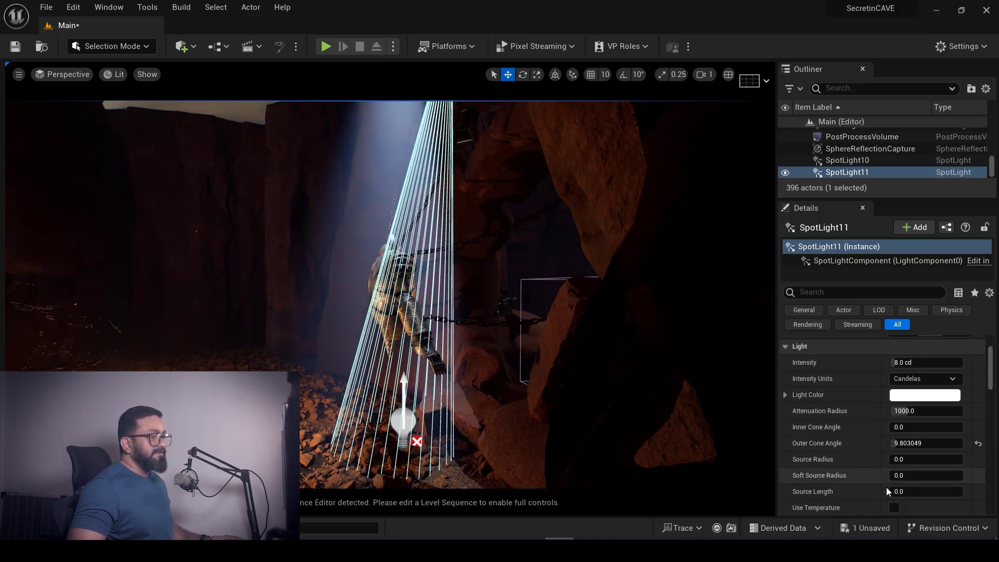
Give the side spot light a pale blue colour, sRGB C7E4FF, and raise its intensity to about 26.80 cd
{"action": "scroll", "coordinate": [870, 454], "scroll_direction": "down", "scroll_amount": 3}
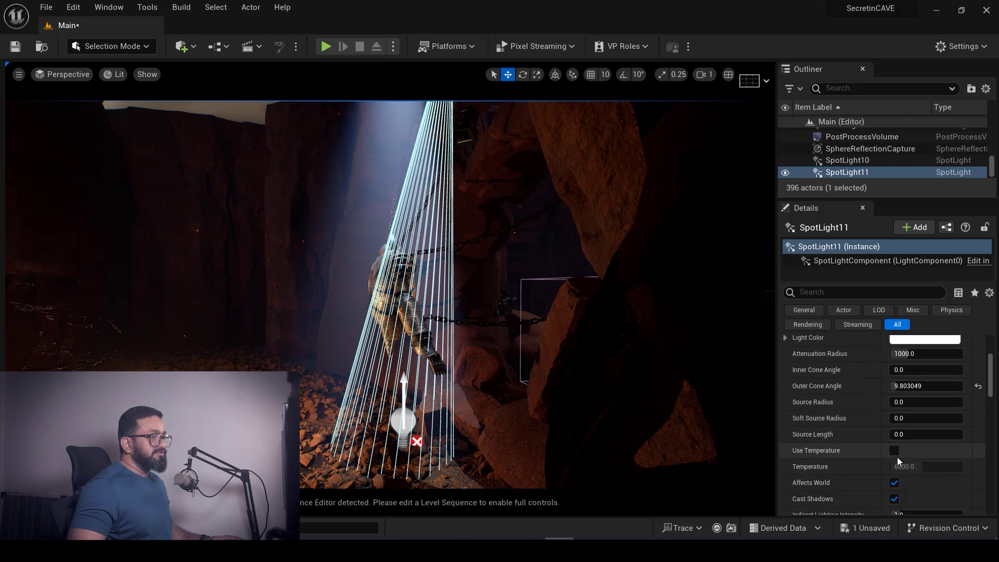
{"action": "scroll", "coordinate": [897, 457], "scroll_direction": "up", "scroll_amount": 5}
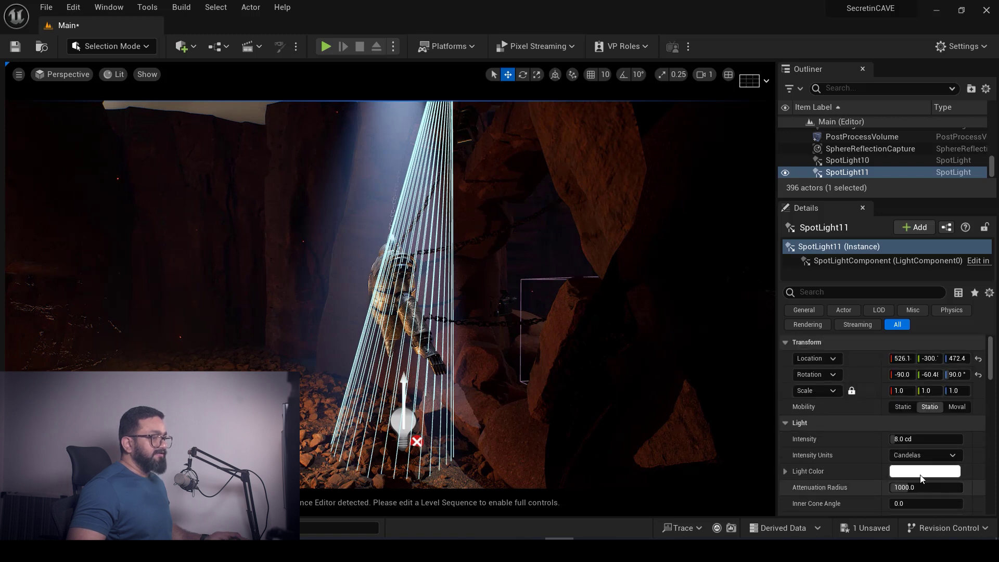
{"action": "left_click", "coordinate": [921, 472]}
{"action": "left_click_drag", "start_coordinate": [724, 326], "coordinate": [706, 310]}
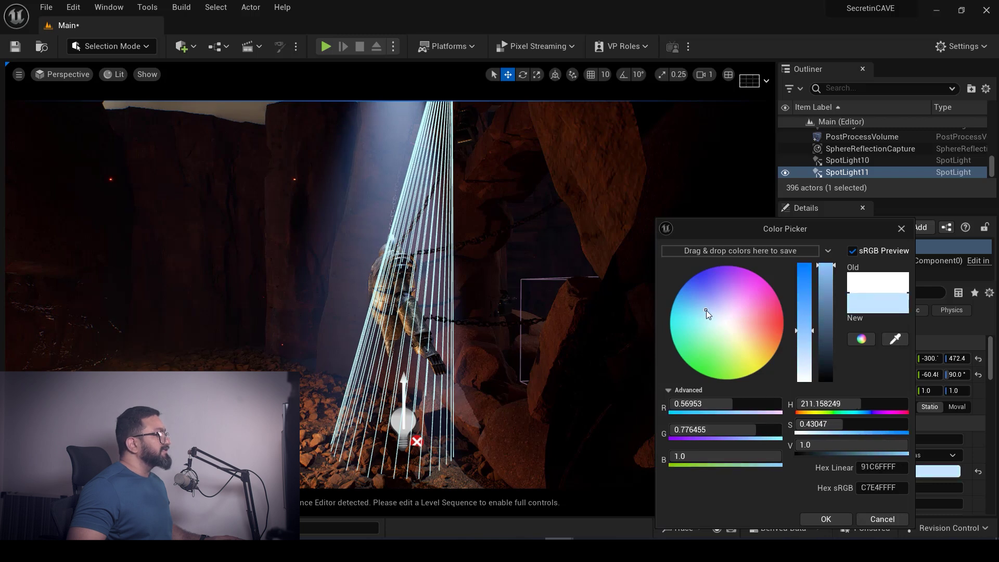
{"action": "left_click", "coordinate": [826, 519]}
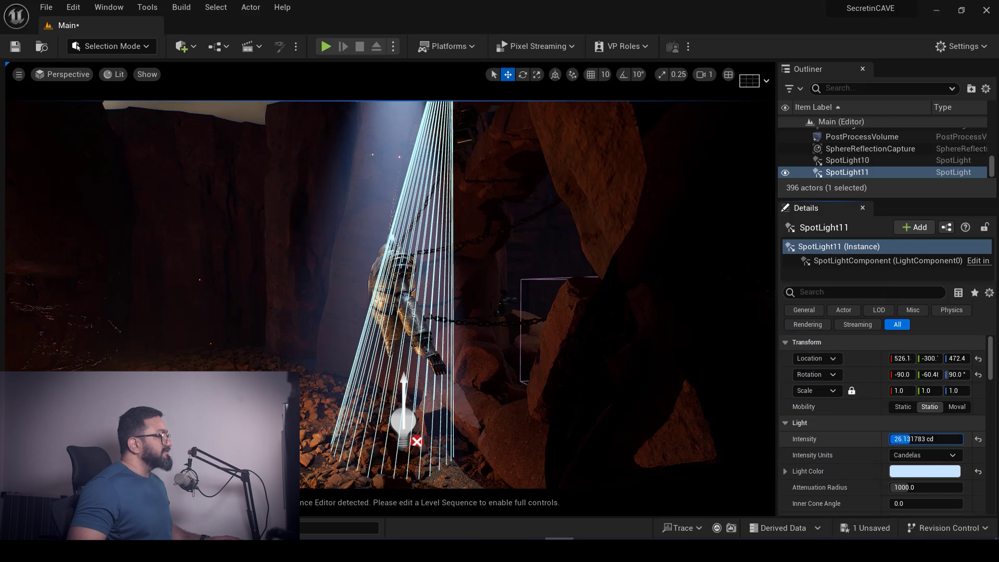
{"action": "scroll", "coordinate": [535, 418], "scroll_direction": "up", "scroll_amount": 7}
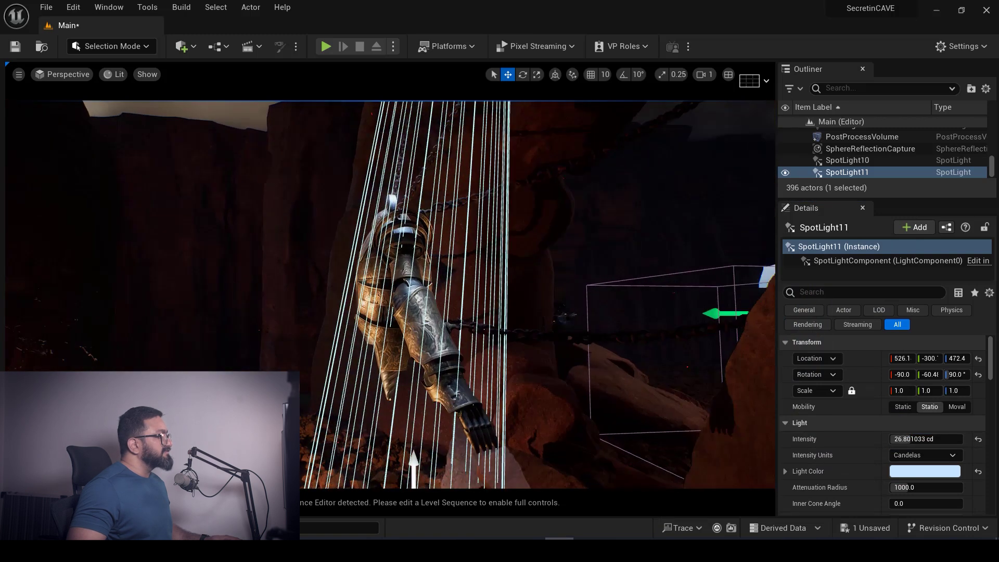
{"action": "scroll", "coordinate": [563, 417], "scroll_direction": "up", "scroll_amount": 2}
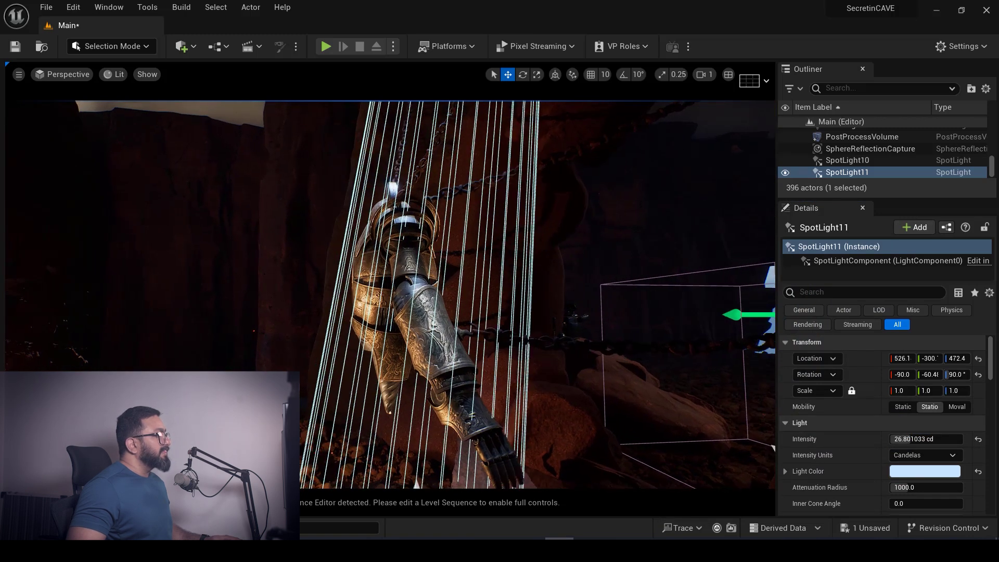
Deepen the side spot light's colour to a stronger blue, sRGB A0D1FF, and check it on the golem
{"action": "left_click", "coordinate": [914, 471]}
{"action": "left_click_drag", "start_coordinate": [697, 310], "coordinate": [688, 302]}
{"action": "left_click_drag", "start_coordinate": [549, 359], "coordinate": [401, 361], "text": "alt"}
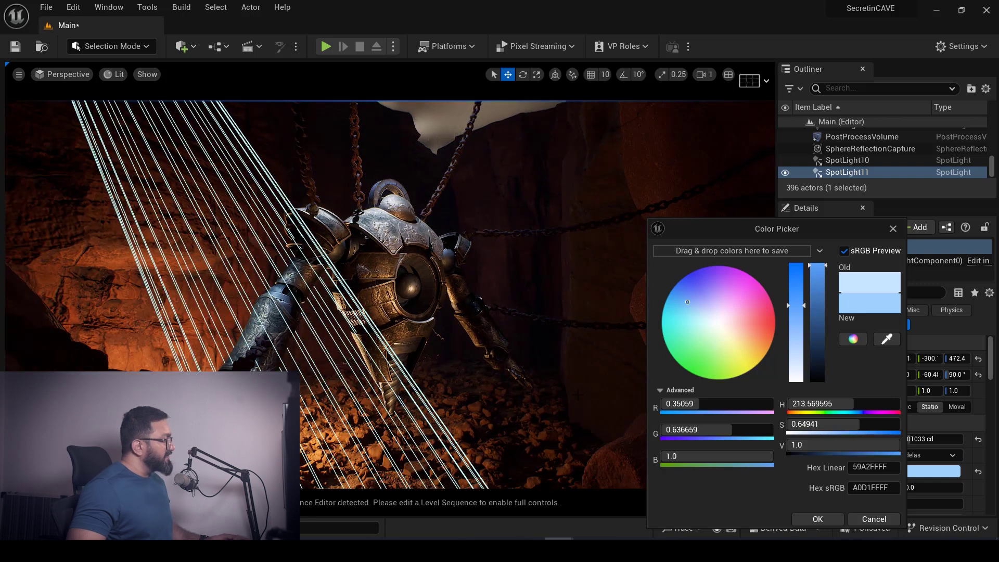
{"action": "right_click_drag", "start_coordinate": [550, 360], "coordinate": [551, 360]}
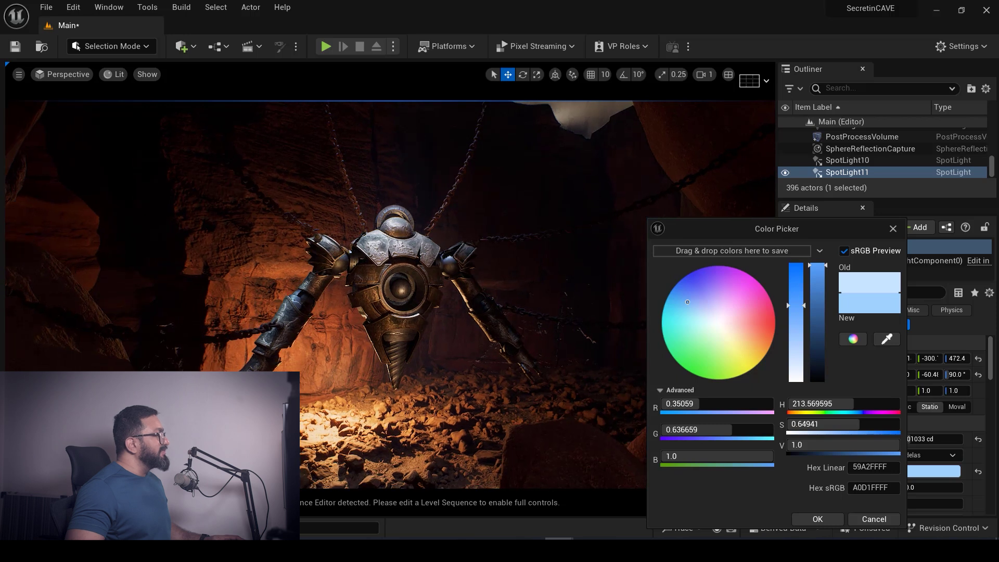
{"action": "right_click_drag", "start_coordinate": [405, 414], "coordinate": [405, 414]}
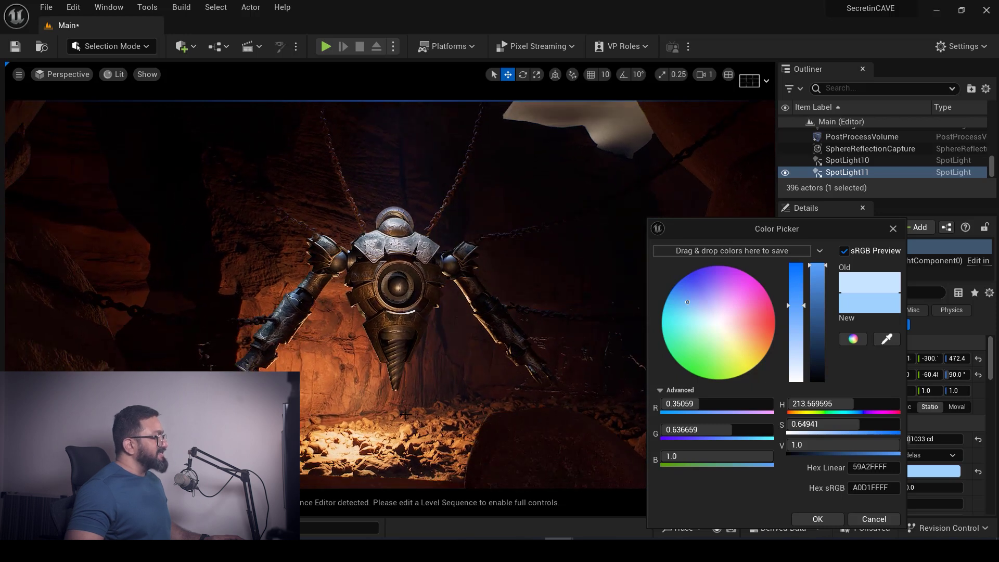
{"action": "right_click_drag", "start_coordinate": [429, 344], "coordinate": [429, 343]}
Duplicate the blue side spot light and pull the copy across towards the golem's other side
{"action": "scroll", "coordinate": [513, 342], "scroll_direction": "up", "scroll_amount": 6}
{"action": "left_click_drag", "start_coordinate": [513, 343], "coordinate": [482, 334], "text": "alt"}
{"action": "key", "text": "g"}
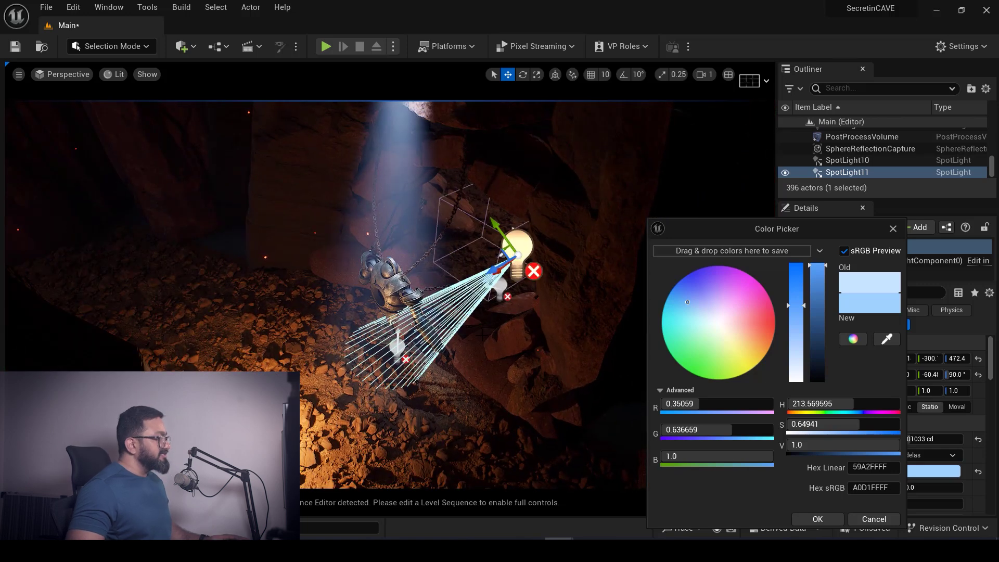
{"action": "right_click_drag", "start_coordinate": [512, 343], "coordinate": [512, 343]}
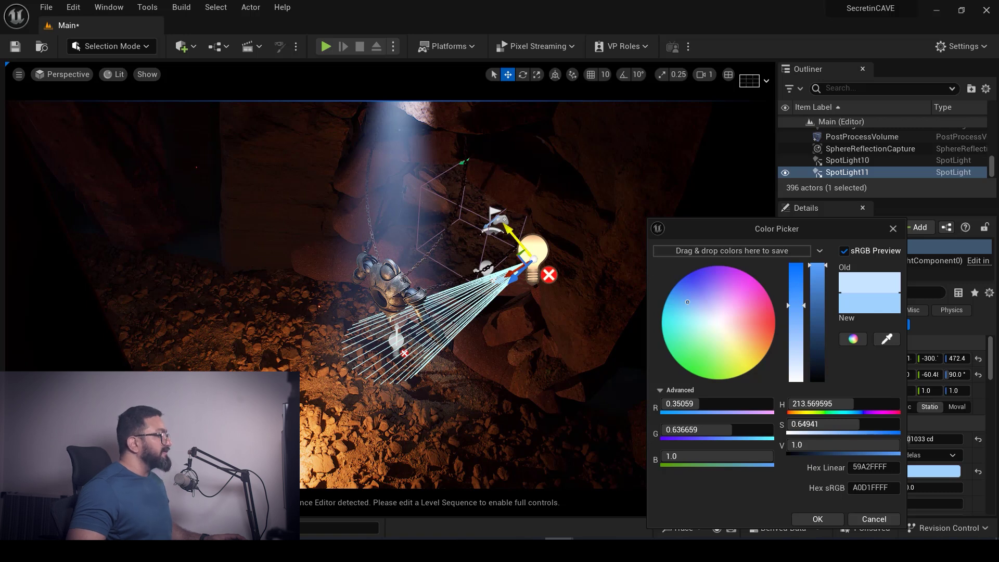
{"action": "left_click_drag", "start_coordinate": [325, 191], "coordinate": [319, 184], "text": "alt"}
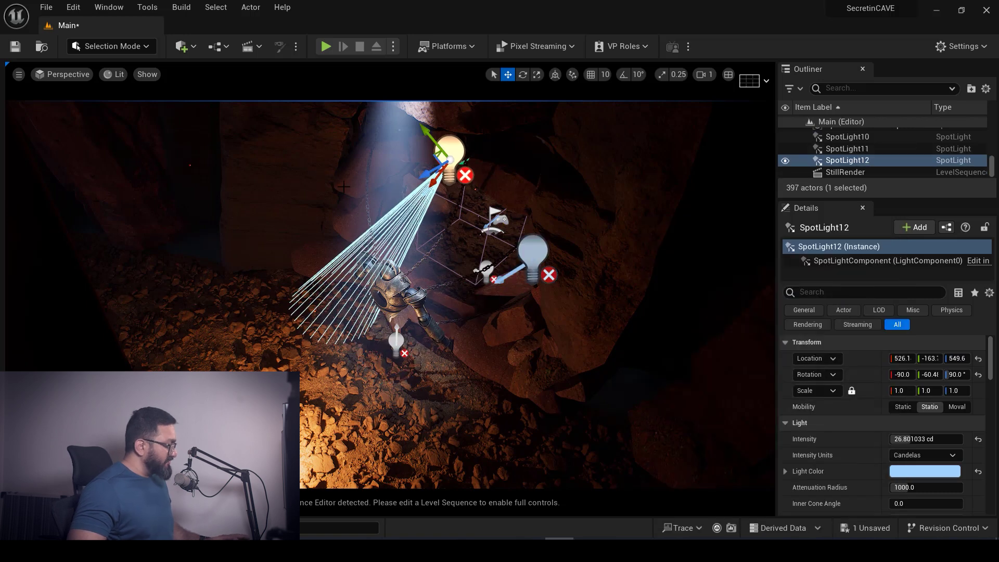
Turn the duplicated spot light around to face back towards the golem and move it to the opposite side
{"action": "key", "text": "e"}
{"action": "left_click_drag", "start_coordinate": [480, 171], "coordinate": [523, 188], "text": "alt"}
{"action": "key", "text": "w"}
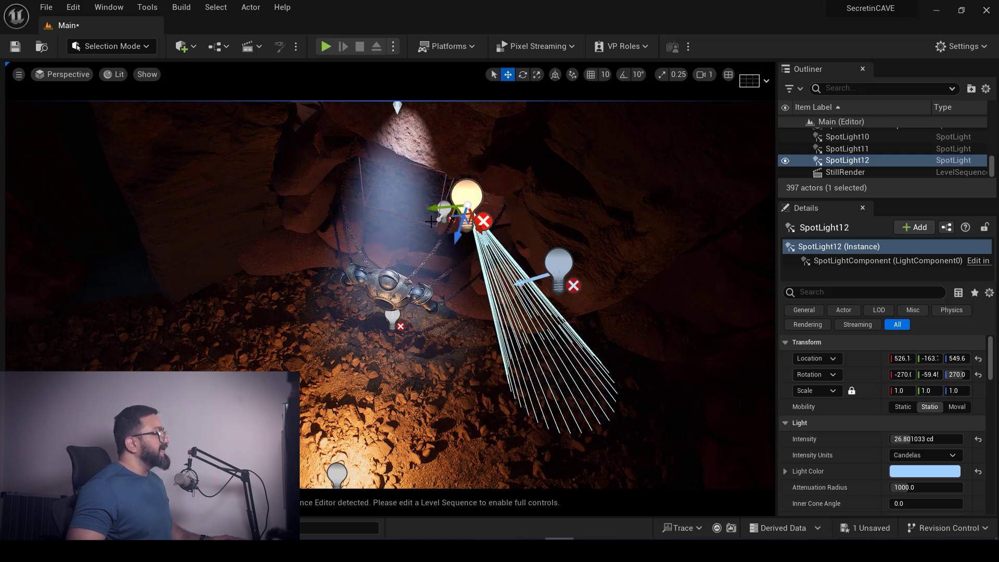
{"action": "left_click_drag", "start_coordinate": [456, 182], "coordinate": [274, 199]}
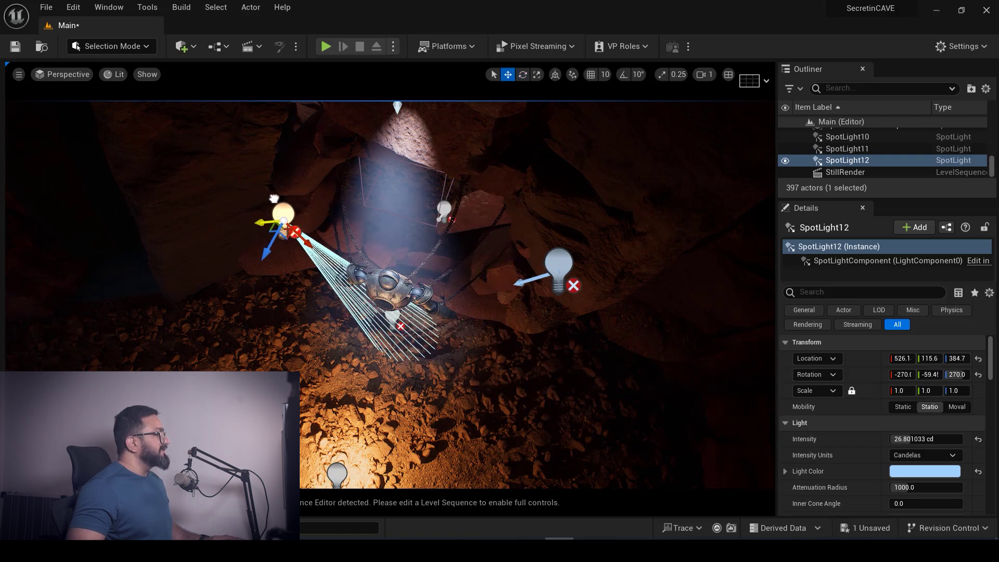
Position the duplicated spot light above the golem's other arm, at about X 518.0, Y 200.5, Z 528.6
{"action": "left_click_drag", "start_coordinate": [365, 260], "coordinate": [528, 242], "text": "alt"}
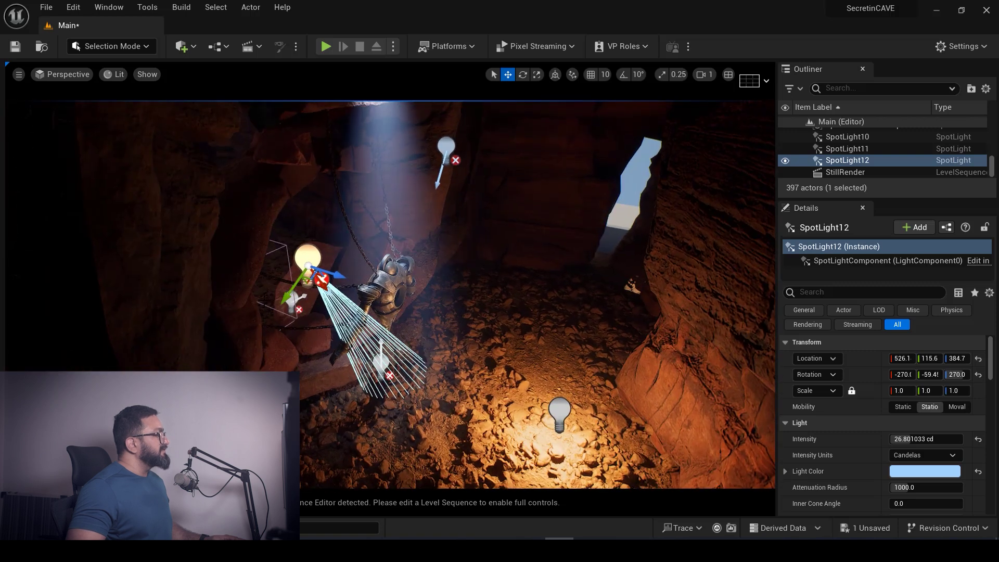
{"action": "left_click_drag", "start_coordinate": [325, 289], "coordinate": [240, 237]}
{"action": "left_click_drag", "start_coordinate": [446, 401], "coordinate": [515, 459], "text": "alt"}
{"action": "left_click_drag", "start_coordinate": [372, 377], "coordinate": [363, 375]}
{"action": "left_click_drag", "start_coordinate": [448, 437], "coordinate": [449, 348], "text": "alt"}
{"action": "right_click_drag", "start_coordinate": [457, 429], "coordinate": [525, 427], "text": "alt"}
{"action": "mouse_move", "coordinate": [457, 429]}
{"action": "left_mouse_down", "text": "alt"}
{"action": "mouse_move", "coordinate": [499, 411]}
{"action": "mouse_move", "coordinate": [465, 416]}
{"action": "left_mouse_up", "text": "alt"}
{"action": "right_click_drag", "start_coordinate": [448, 436], "coordinate": [447, 436]}
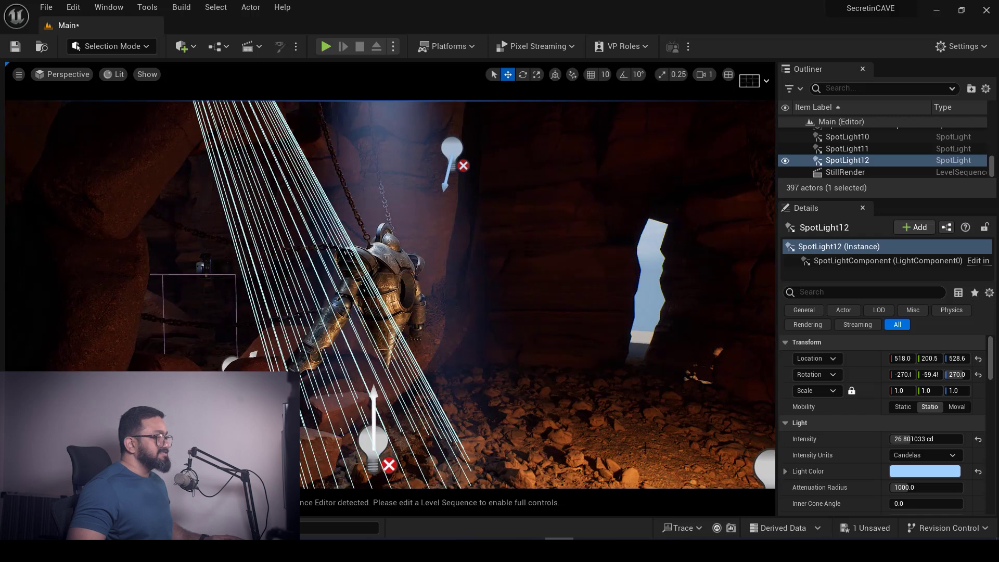
Reduce the duplicated spot light's attenuation radius to about 530.43
{"action": "scroll", "coordinate": [881, 469], "scroll_direction": "down", "scroll_amount": 3}
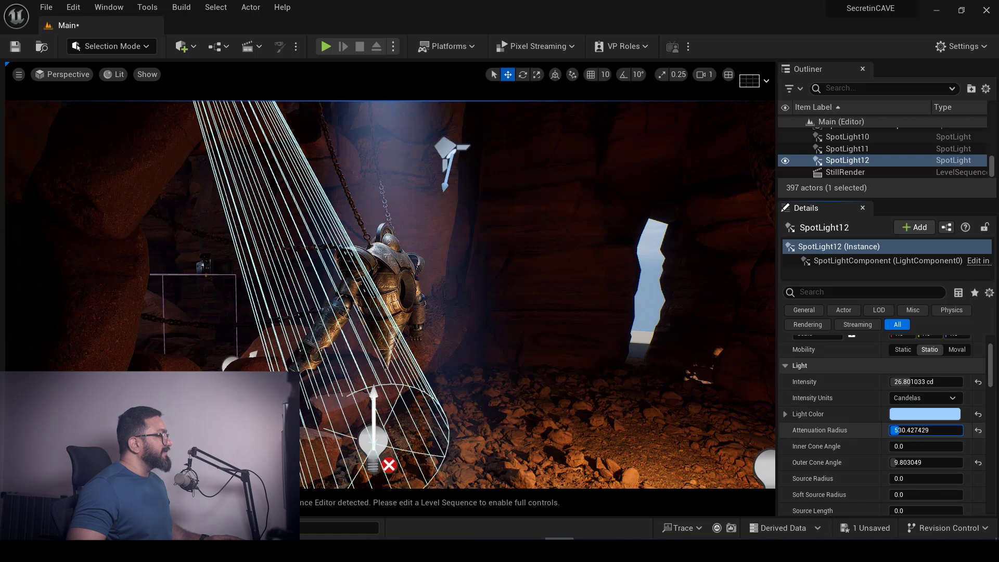
{"action": "left_click_drag", "start_coordinate": [515, 438], "coordinate": [947, 500], "text": "alt"}
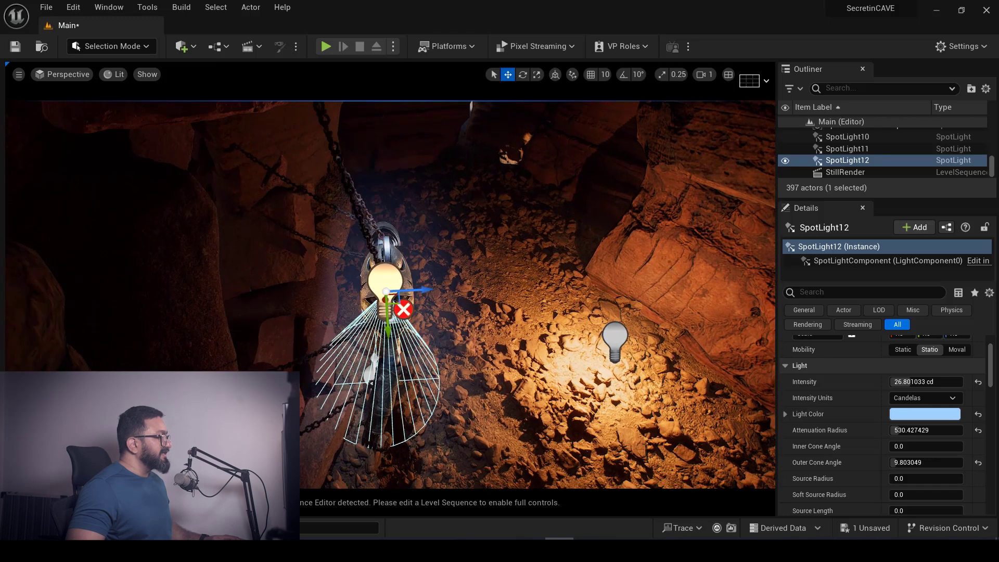
{"action": "left_click_drag", "start_coordinate": [403, 292], "coordinate": [640, 224], "text": "alt"}
Check the blue side lights on the golem from the front and through CineCameraActor2
{"action": "right_click_drag", "start_coordinate": [447, 436], "coordinate": [447, 436]}
{"action": "left_click_drag", "start_coordinate": [446, 436], "coordinate": [469, 398], "text": "alt"}
{"action": "right_click_drag", "start_coordinate": [468, 398], "coordinate": [446, 436]}
{"action": "key", "text": "s"}
{"action": "mouse_move", "coordinate": [265, 232]}
{"action": "right_mouse_down"}
{"action": "mouse_move", "coordinate": [323, 232]}
{"action": "mouse_move", "coordinate": [266, 232]}
{"action": "right_mouse_up"}
{"action": "key", "text": "w"}
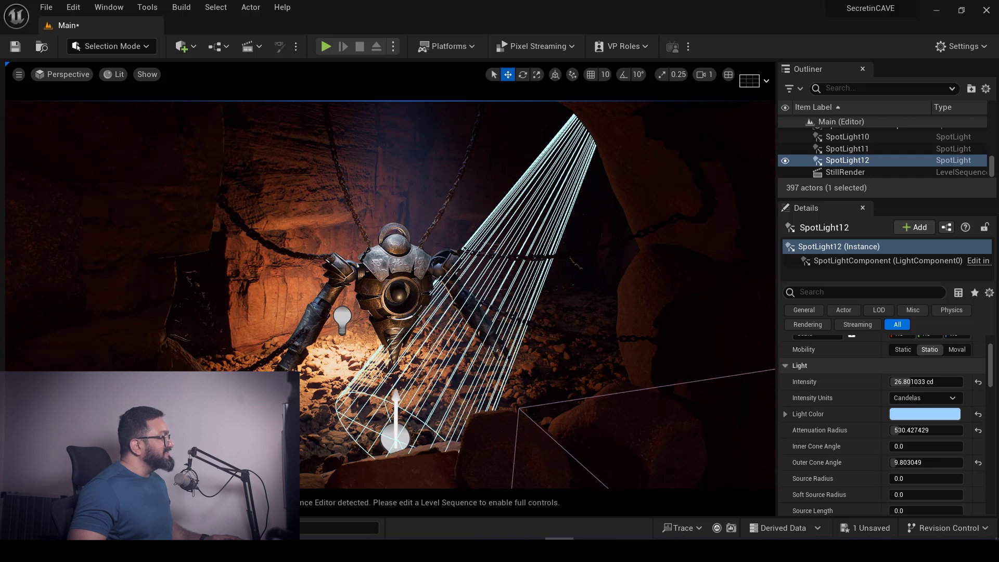
{"action": "left_click_drag", "start_coordinate": [387, 301], "coordinate": [343, 297], "text": "alt"}
{"action": "key", "text": "g"}
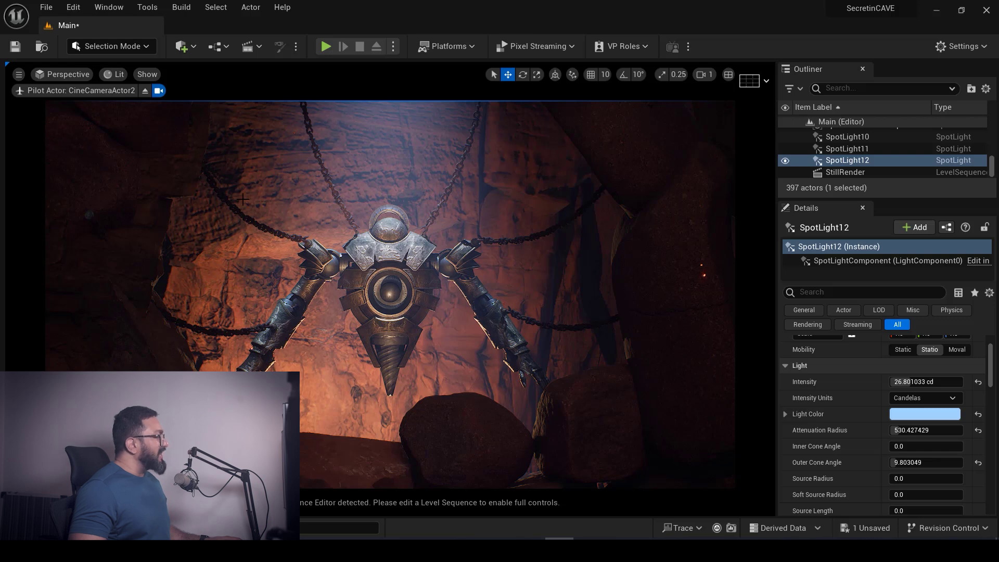
Leave the CineCameraActor2 view and duplicate a blue side spot light beside the golem
{"action": "left_click", "coordinate": [145, 91]}
{"action": "left_click_drag", "start_coordinate": [383, 283], "coordinate": [481, 354], "text": "alt"}
{"action": "left_click", "coordinate": [390, 289]}
{"action": "key", "text": "f"}
{"action": "right_click_drag", "start_coordinate": [481, 354], "coordinate": [448, 333], "text": "alt"}
{"action": "left_click_drag", "start_coordinate": [447, 333], "coordinate": [466, 286], "text": "alt"}
{"action": "key", "text": "g"}
{"action": "left_click", "coordinate": [514, 287]}
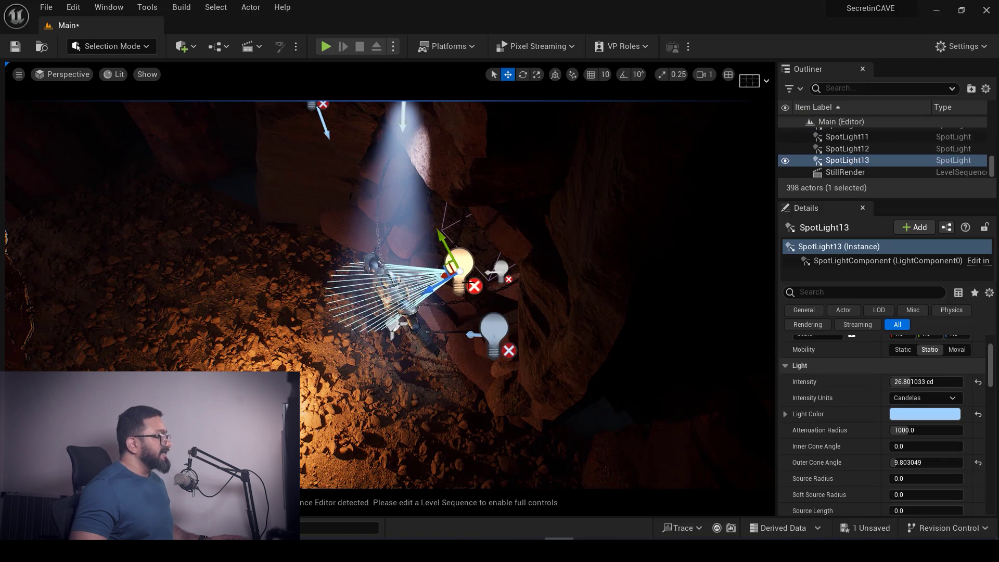
Position the new spot light high above the golem, off to one side, with its beam aimed downwards
{"action": "left_click_drag", "start_coordinate": [423, 216], "coordinate": [494, 184], "text": "alt"}
{"action": "scroll", "coordinate": [484, 219], "scroll_direction": "up", "scroll_amount": 5}
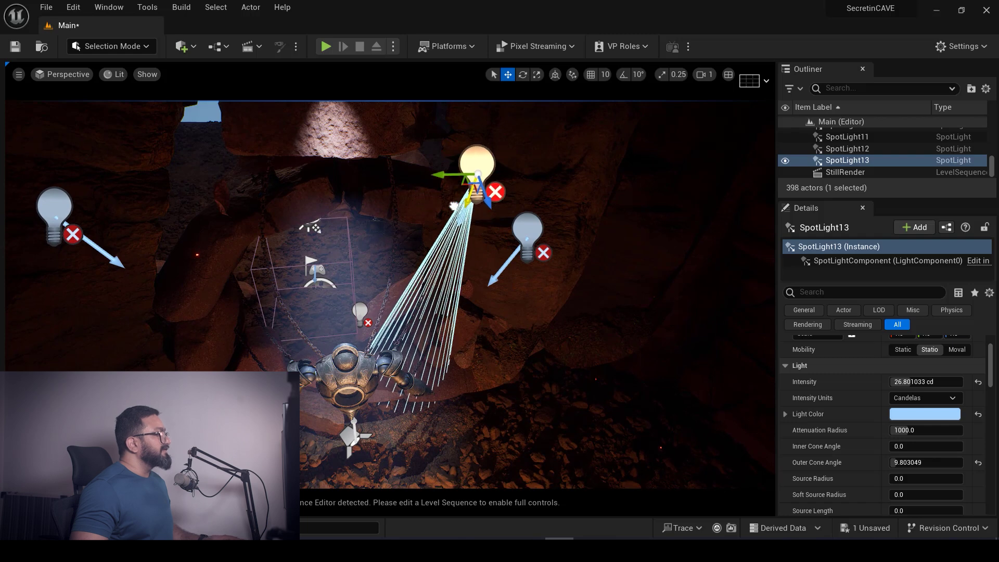
{"action": "left_click_drag", "start_coordinate": [487, 192], "coordinate": [515, 174], "text": "alt"}
{"action": "left_click_drag", "start_coordinate": [567, 358], "coordinate": [478, 378], "text": "alt"}
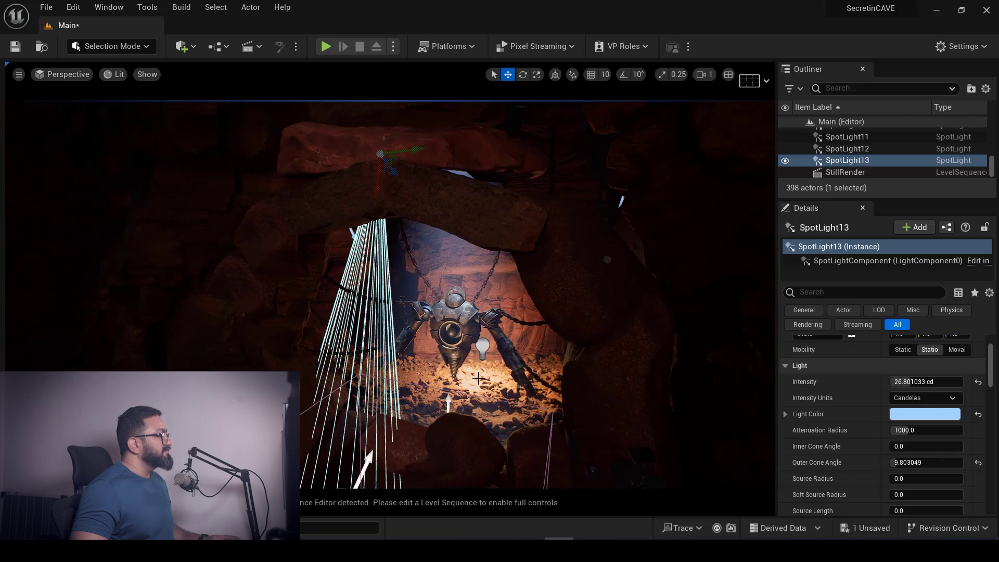
Raise the new spot light's intensity to about 111.8 cd and its outer cone angle to about 14.2
{"action": "key", "text": "g"}
{"action": "scroll", "coordinate": [390, 294], "scroll_direction": "up", "scroll_amount": 10}
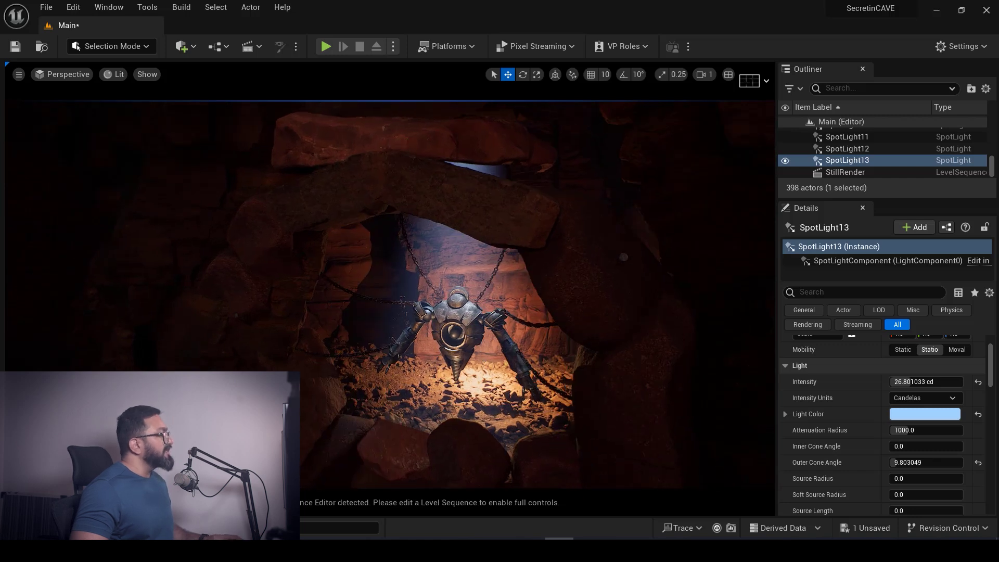
{"action": "mouse_move", "coordinate": [390, 294]}
{"action": "right_mouse_down"}
{"action": "mouse_move", "coordinate": [415, 325]}
{"action": "mouse_move", "coordinate": [388, 294]}
{"action": "right_mouse_up"}
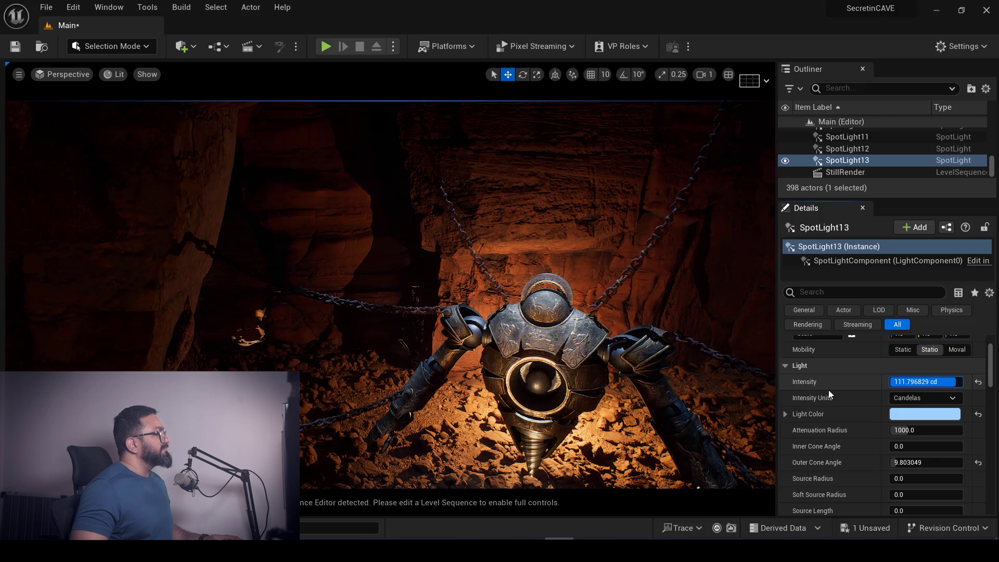
{"action": "right_click_drag", "start_coordinate": [625, 333], "coordinate": [596, 333]}
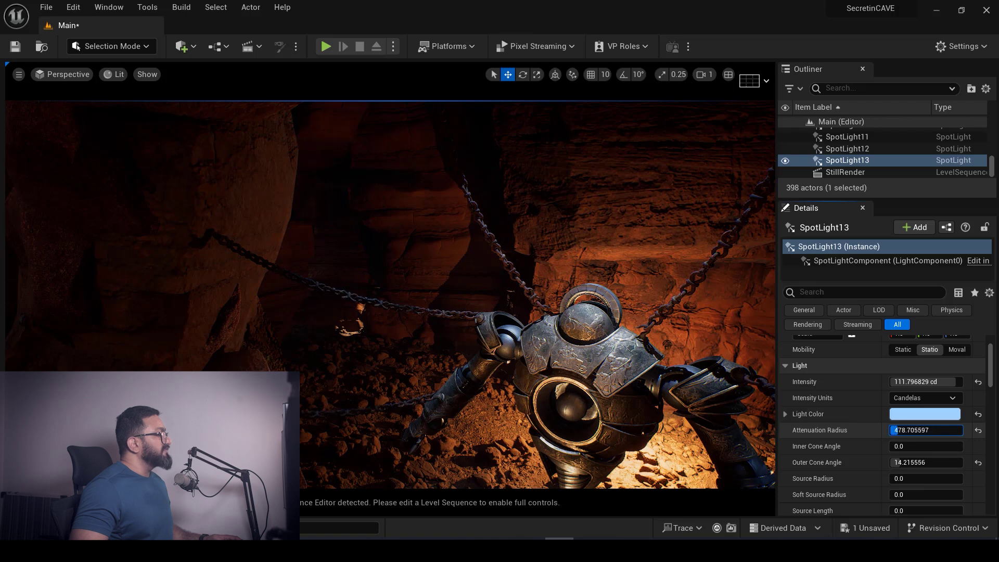
Set the new spot light's attenuation radius to about 504.48 and check the lighting from farther back
{"action": "key", "text": "s"}
{"action": "right_click_drag", "start_coordinate": [483, 436], "coordinate": [457, 442]}
{"action": "key", "text": "a"}
{"action": "key", "text": "s"}
{"action": "key", "text": "s"}
{"action": "key", "text": "e"}
{"action": "right_click_drag", "start_coordinate": [416, 388], "coordinate": [416, 387]}
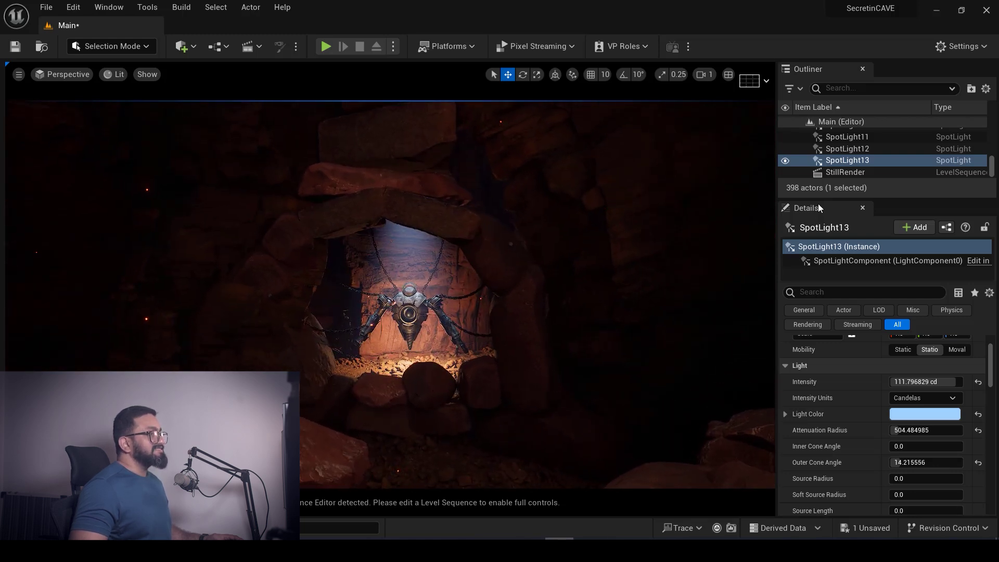
Move SpotLight10 to SpotLight13 together into the existing CHaracterLit_YT folder
{"action": "left_click", "coordinate": [847, 137], "text": "shift"}
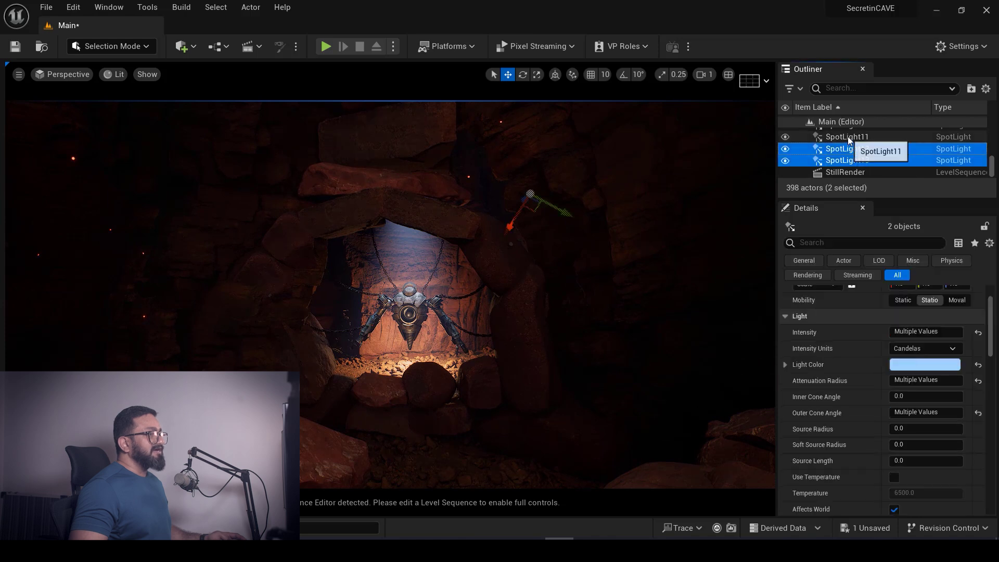
{"action": "scroll", "coordinate": [861, 159], "scroll_direction": "up", "scroll_amount": 1}
{"action": "left_click", "coordinate": [853, 144], "text": "shift"}
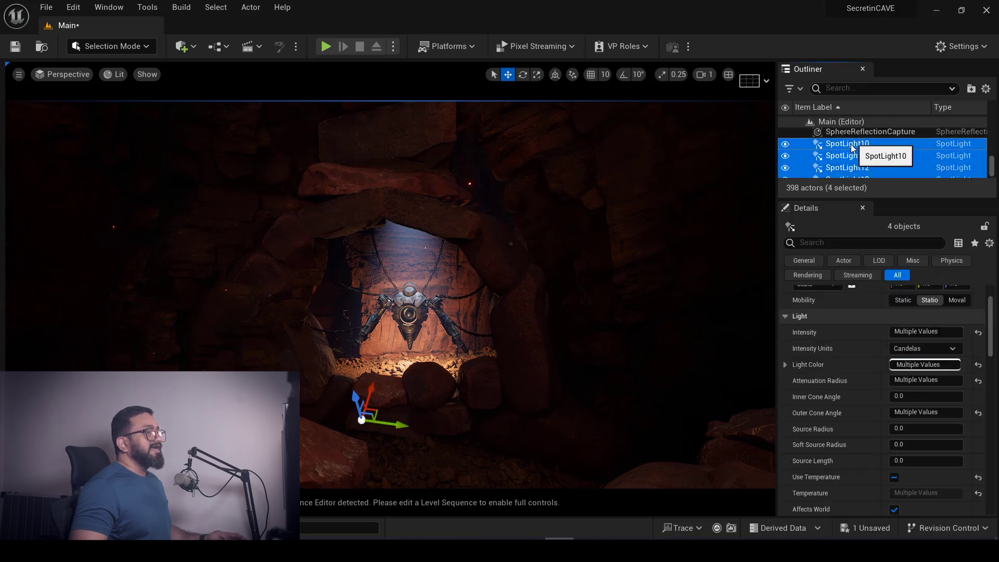
{"action": "right_click", "coordinate": [854, 156]}
{"action": "mouse_move", "coordinate": [760, 488]}
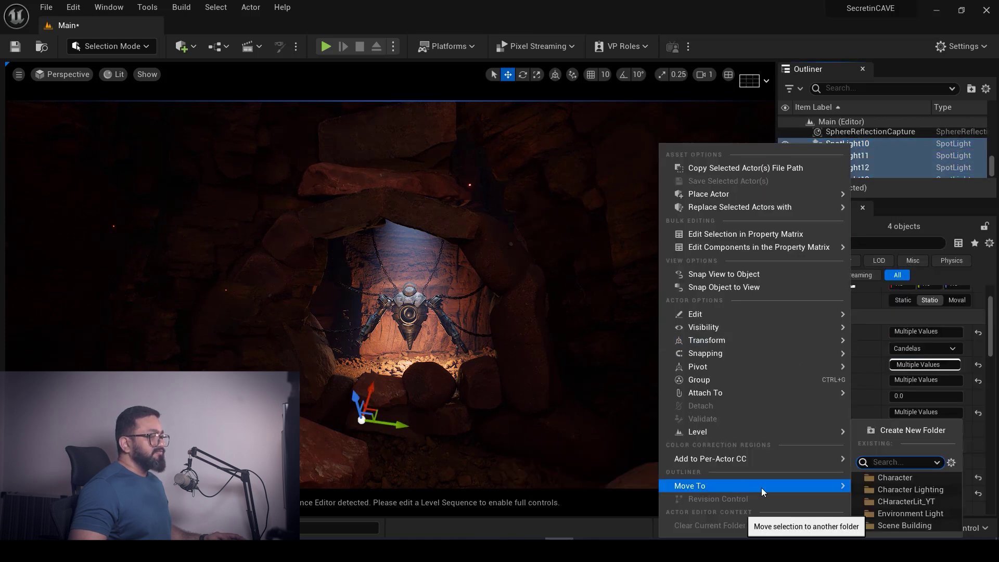
{"action": "left_click", "coordinate": [915, 507]}
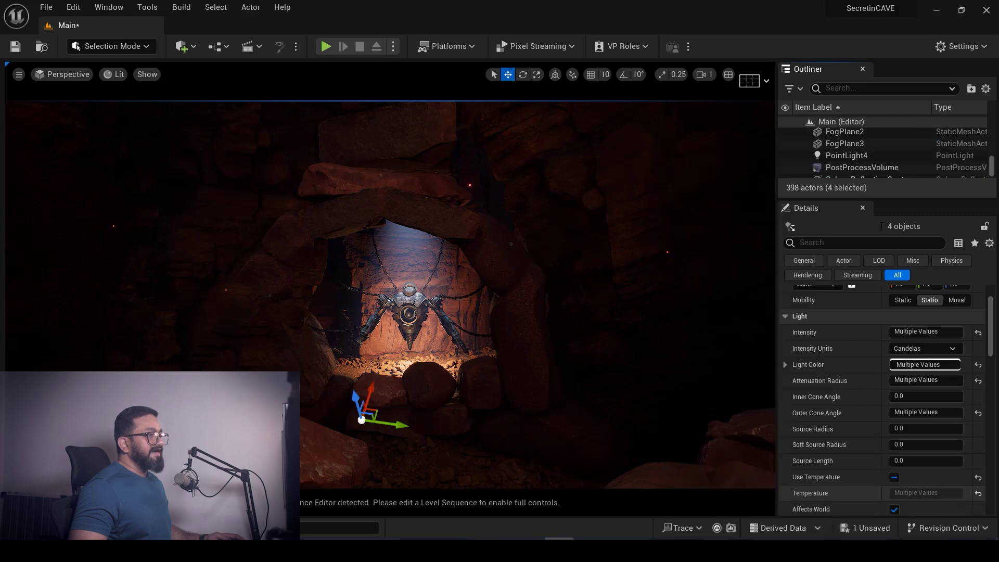
Move PointLight4 into the CHaracterLit_YT folder
{"action": "left_click", "coordinate": [846, 155]}
{"action": "right_click", "coordinate": [849, 158]}
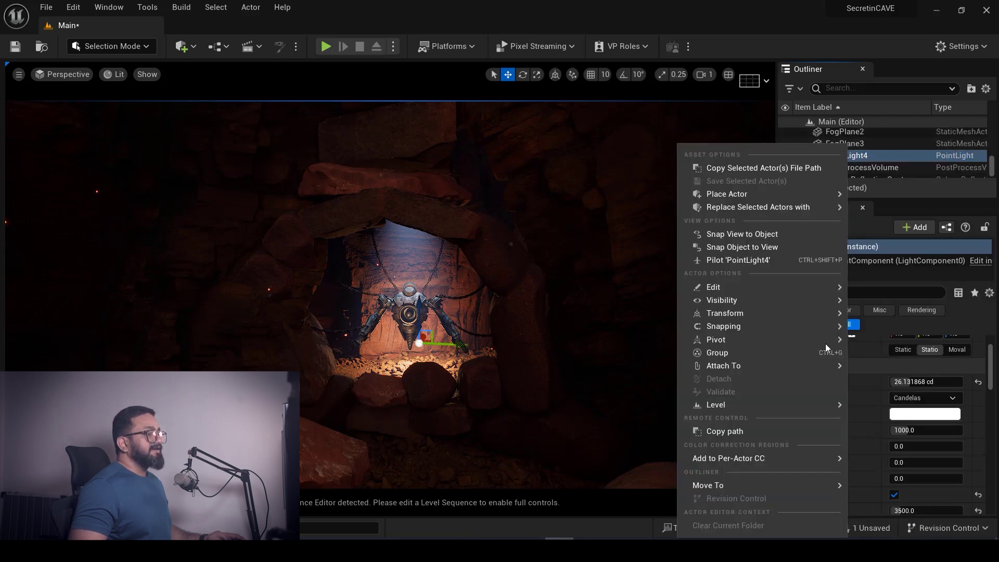
{"action": "mouse_move", "coordinate": [754, 488]}
{"action": "left_click", "coordinate": [901, 501]}
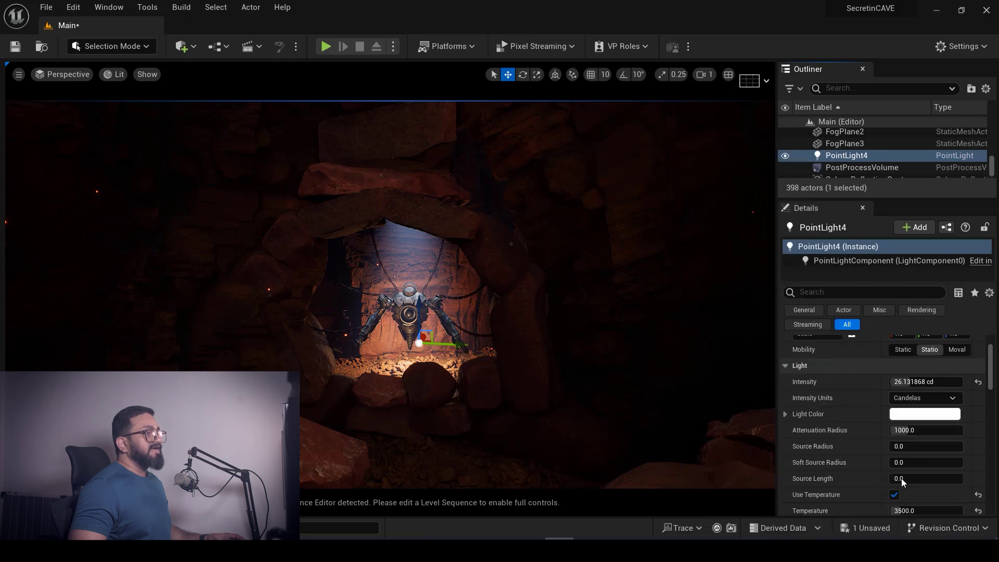
Hide the CHaracterLit_YT folder and show the Character Lighting folder to compare the two lighting setups on the golem
{"action": "scroll", "coordinate": [848, 159], "scroll_direction": "up", "scroll_amount": 5}
{"action": "scroll", "coordinate": [864, 154], "scroll_direction": "up", "scroll_amount": 10}
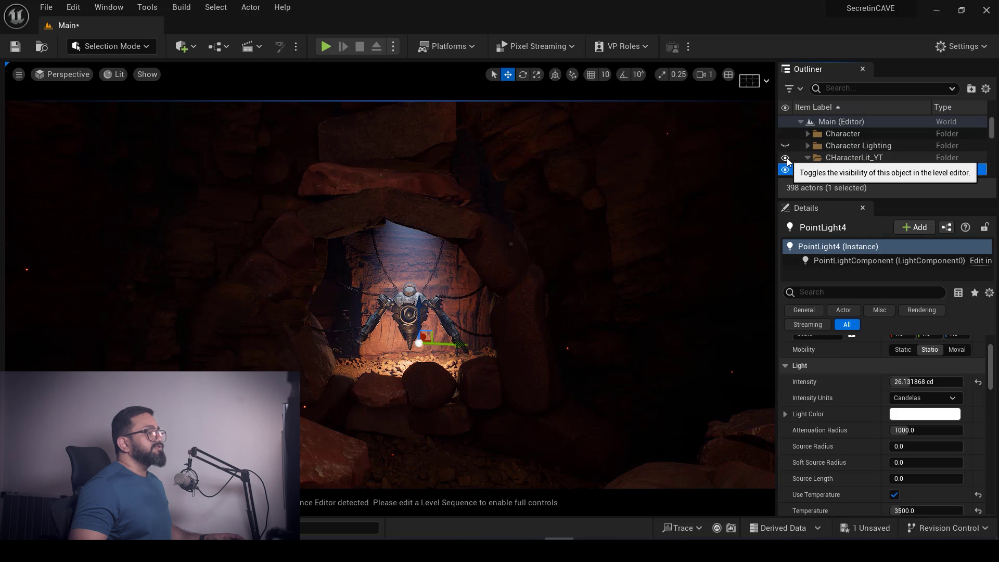
{"action": "left_click", "coordinate": [785, 158]}
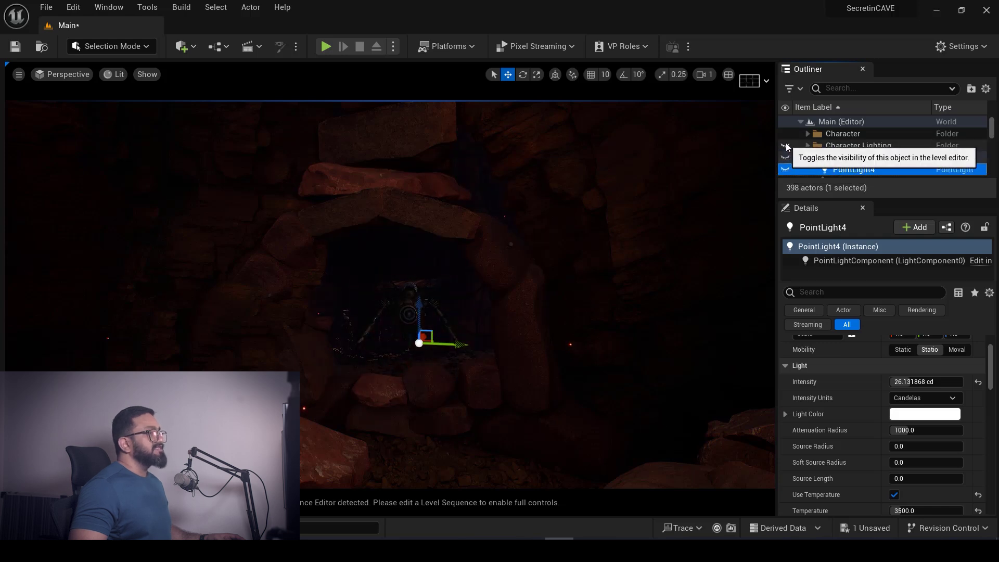
{"action": "left_click", "coordinate": [785, 145]}
{"action": "right_click_drag", "start_coordinate": [631, 246], "coordinate": [601, 239]}
{"action": "scroll", "coordinate": [378, 379], "scroll_direction": "up", "scroll_amount": 6}
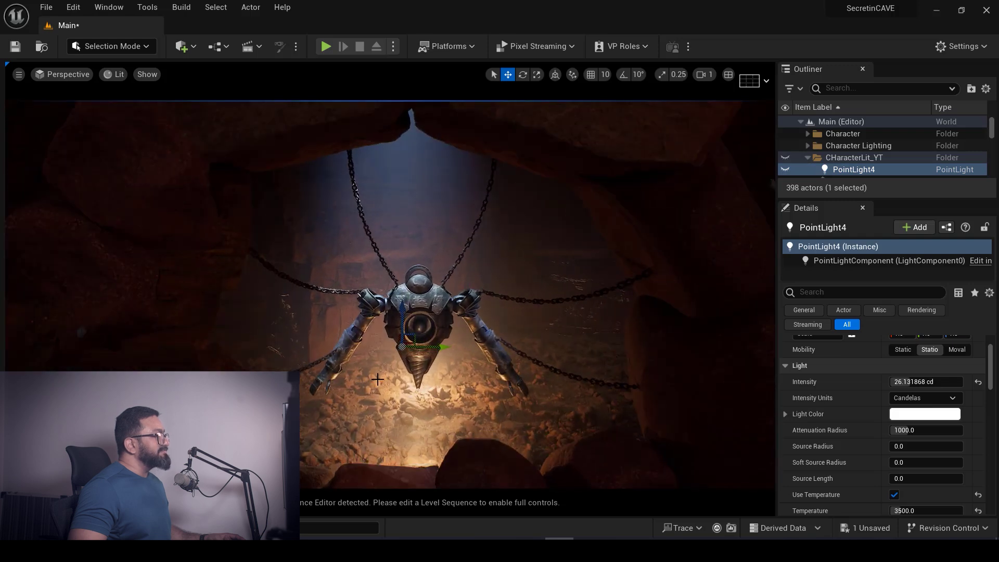
Expand the Character Lighting folder and toggle PointLight3's visibility to examine its effect on the golem
{"action": "left_click", "coordinate": [807, 157]}
{"action": "left_click", "coordinate": [806, 146]}
{"action": "scroll", "coordinate": [853, 152], "scroll_direction": "down", "scroll_amount": 1}
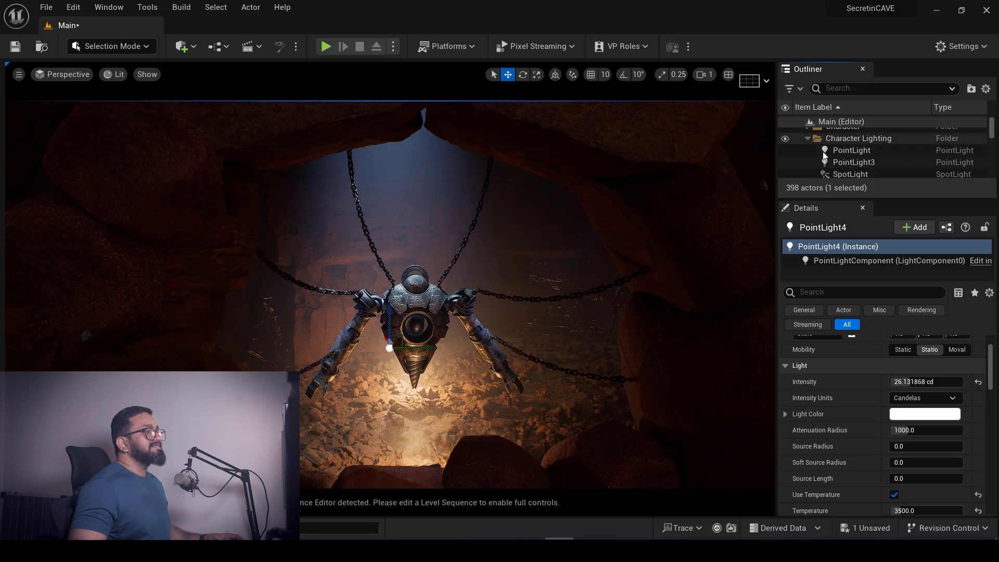
{"action": "left_click", "coordinate": [791, 151]}
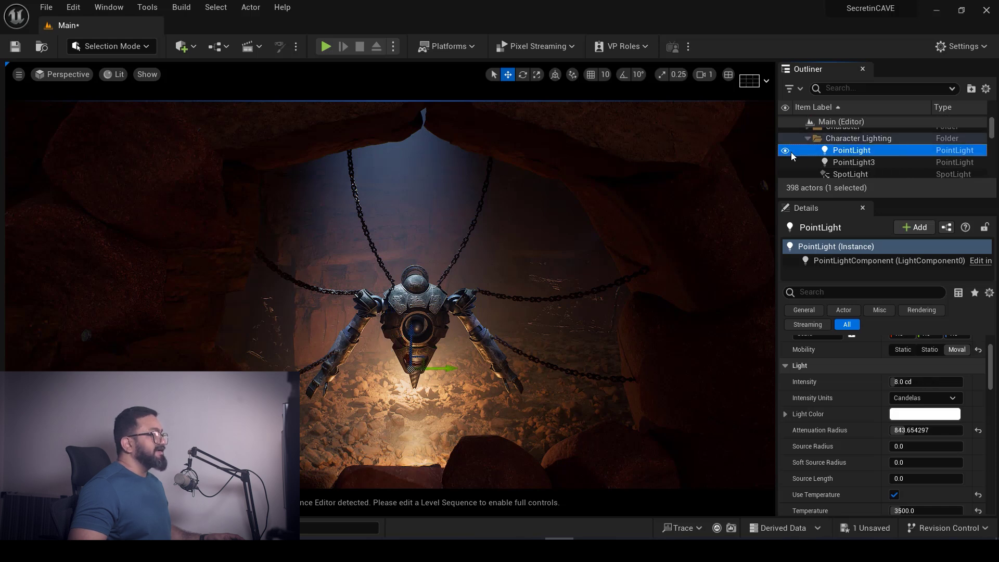
{"action": "left_click", "coordinate": [789, 162]}
{"action": "left_click", "coordinate": [788, 162]}
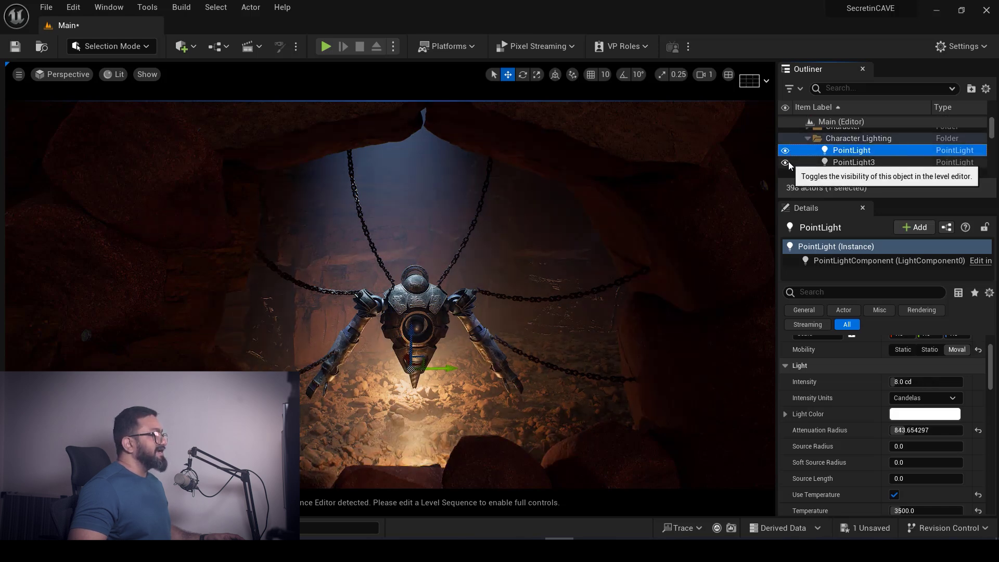
{"action": "left_click", "coordinate": [788, 163]}
{"action": "left_click", "coordinate": [788, 162]}
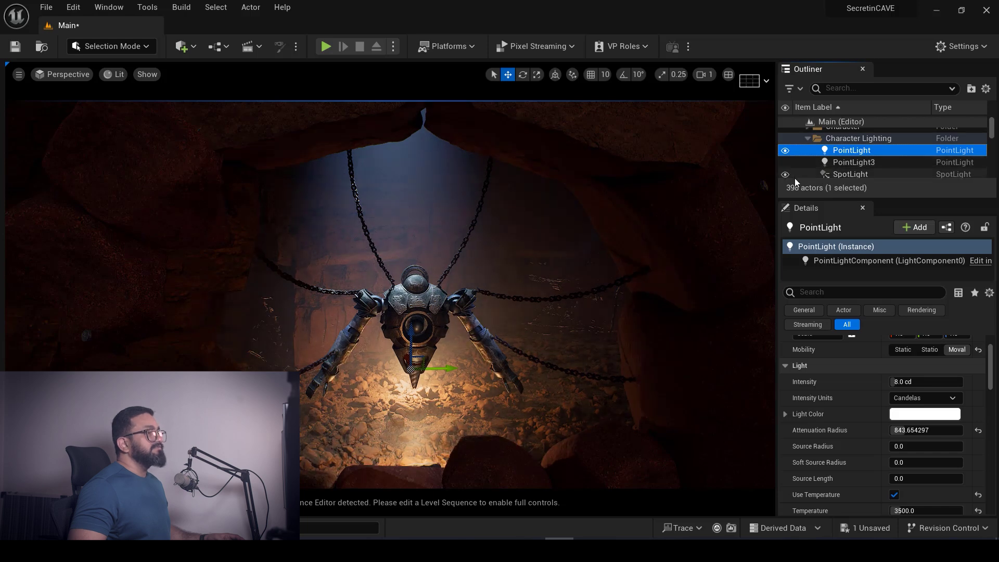
{"action": "scroll", "coordinate": [801, 172], "scroll_direction": "down", "scroll_amount": 1}
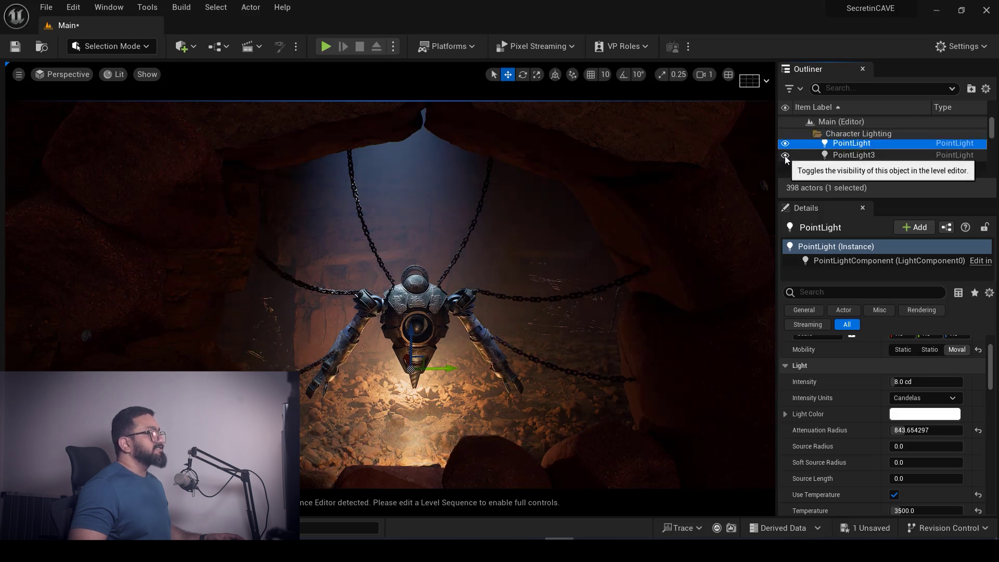
{"action": "left_click", "coordinate": [785, 155]}
{"action": "left_click", "coordinate": [785, 155]}
Toggle spot lights in the Character Lighting folder off and on to examine what each adds to the golem
{"action": "left_click", "coordinate": [785, 168]}
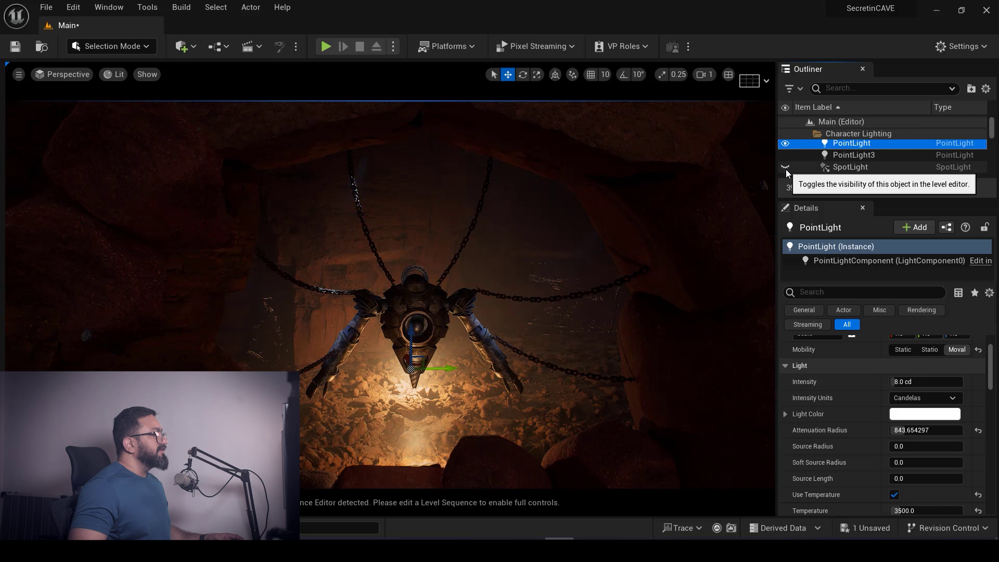
{"action": "left_click", "coordinate": [786, 169]}
{"action": "scroll", "coordinate": [816, 158], "scroll_direction": "down", "scroll_amount": 3}
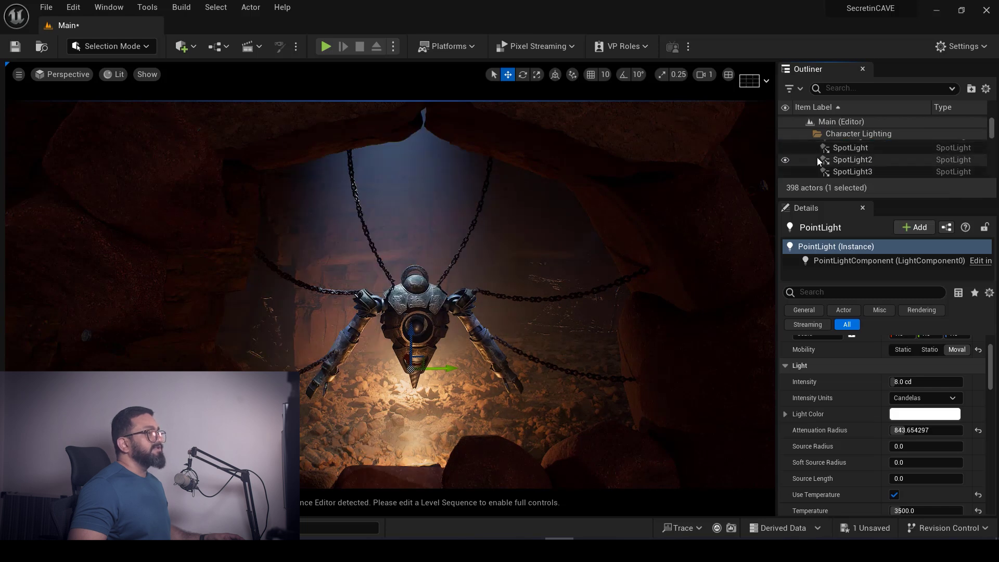
{"action": "left_click", "coordinate": [787, 167]}
{"action": "left_click", "coordinate": [786, 167]}
{"action": "scroll", "coordinate": [802, 167], "scroll_direction": "down", "scroll_amount": 3}
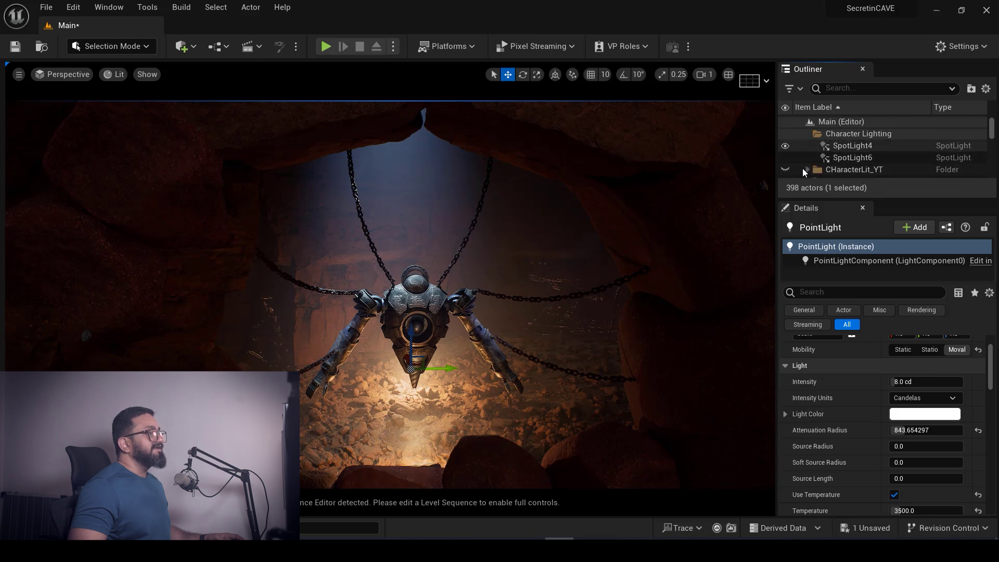
{"action": "scroll", "coordinate": [796, 156], "scroll_direction": "up", "scroll_amount": 2}
{"action": "left_click", "coordinate": [785, 158]}
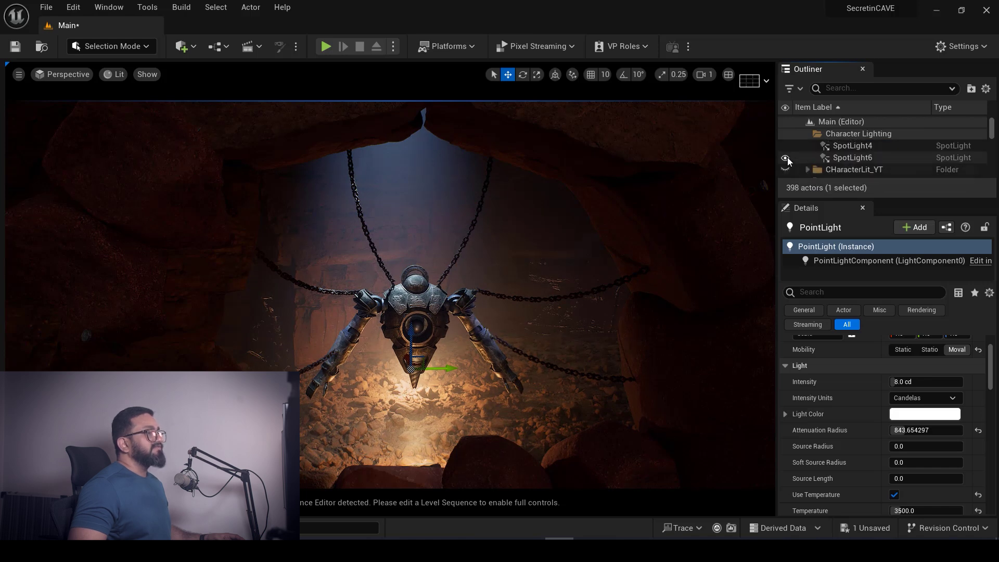
{"action": "left_click_drag", "start_coordinate": [502, 317], "coordinate": [563, 300], "text": "alt"}
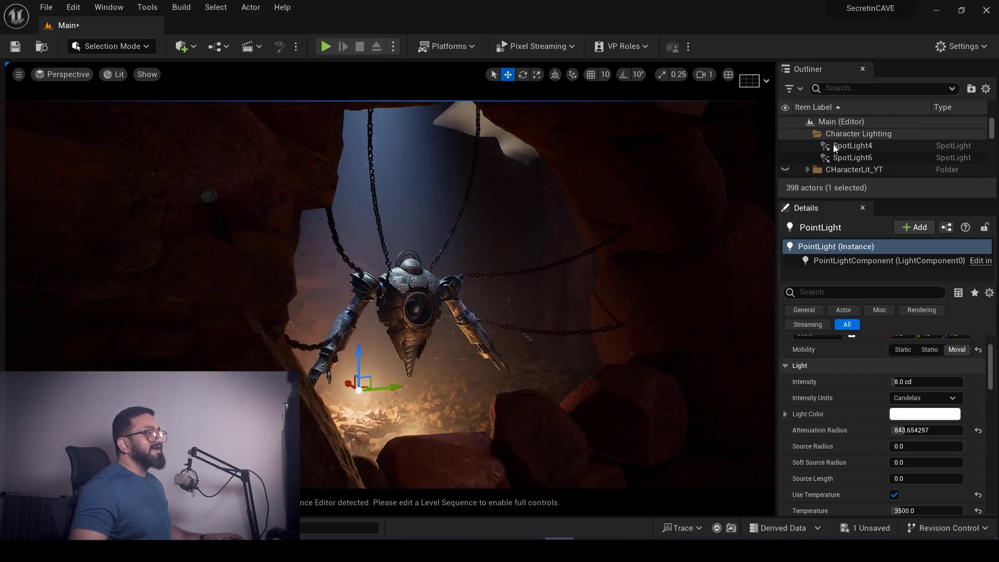
Collapse the Character Lighting folder and examine where FogPlane and FogPlane2 sit around the golem
{"action": "scroll", "coordinate": [822, 147], "scroll_direction": "up", "scroll_amount": 3}
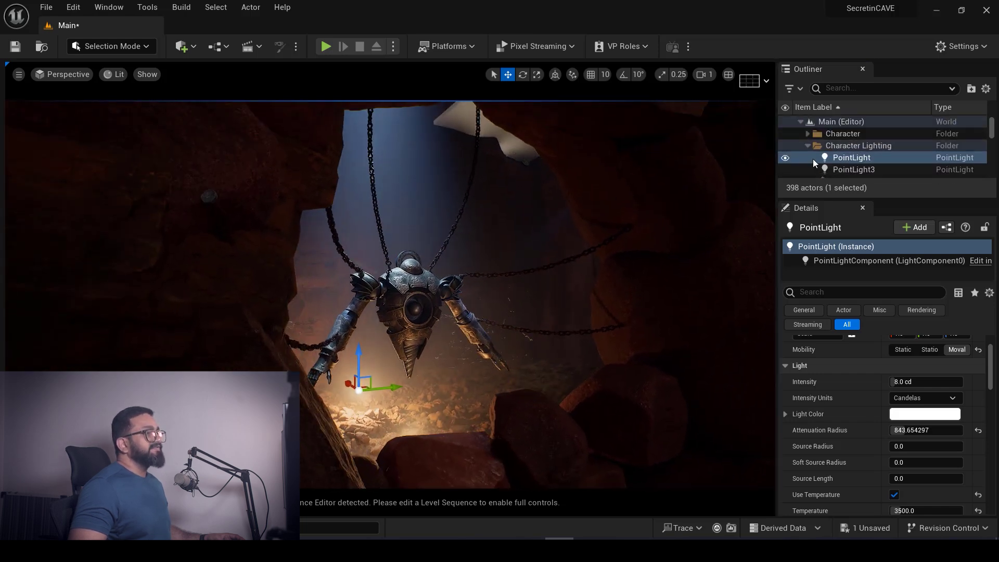
{"action": "left_click", "coordinate": [807, 146]}
{"action": "scroll", "coordinate": [877, 156], "scroll_direction": "down", "scroll_amount": 5}
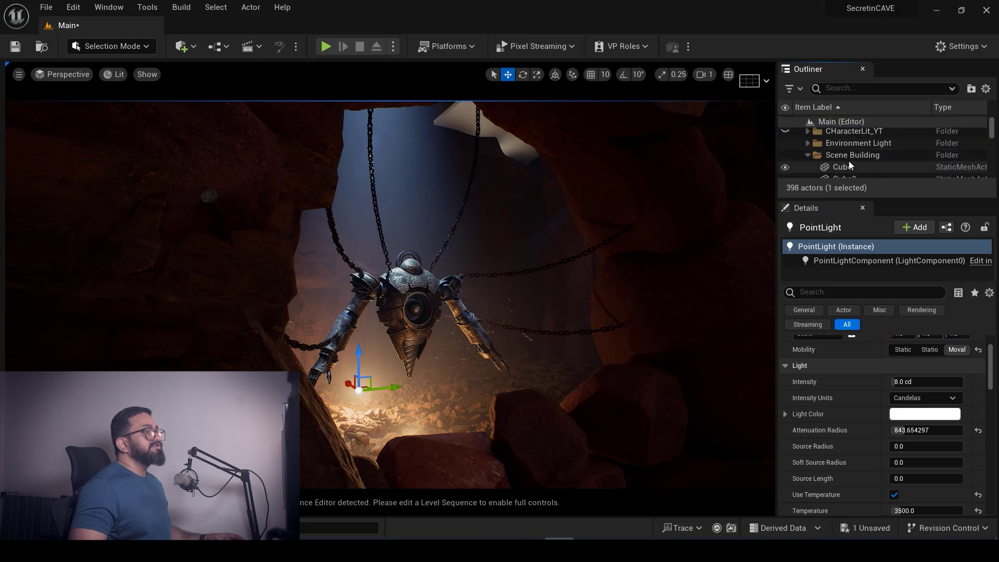
{"action": "scroll", "coordinate": [855, 155], "scroll_direction": "up", "scroll_amount": 1}
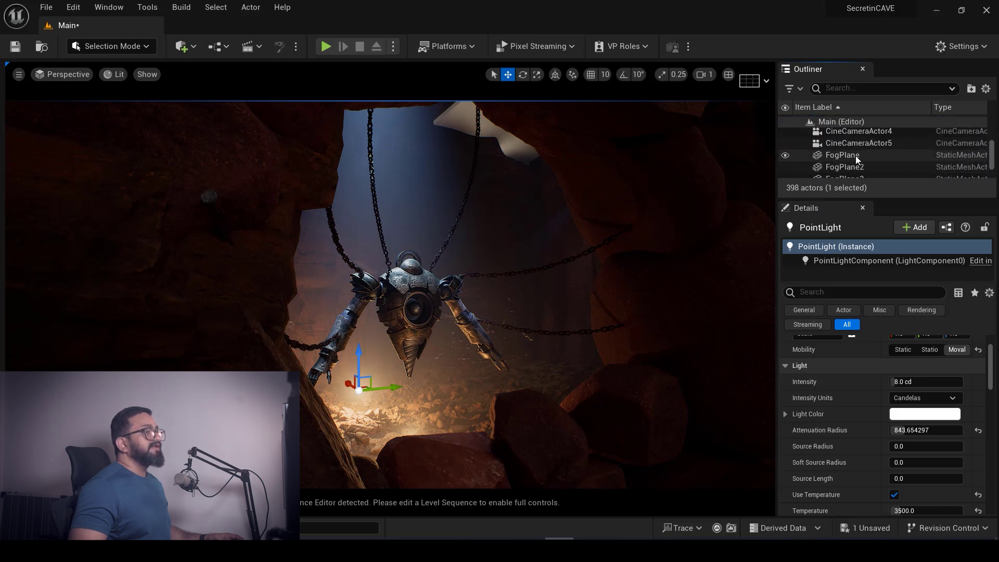
{"action": "left_click", "coordinate": [850, 154]}
{"action": "left_click_drag", "start_coordinate": [453, 375], "coordinate": [555, 382], "text": "alt"}
{"action": "key", "text": "f"}
{"action": "scroll", "coordinate": [554, 382], "scroll_direction": "down", "scroll_amount": 6}
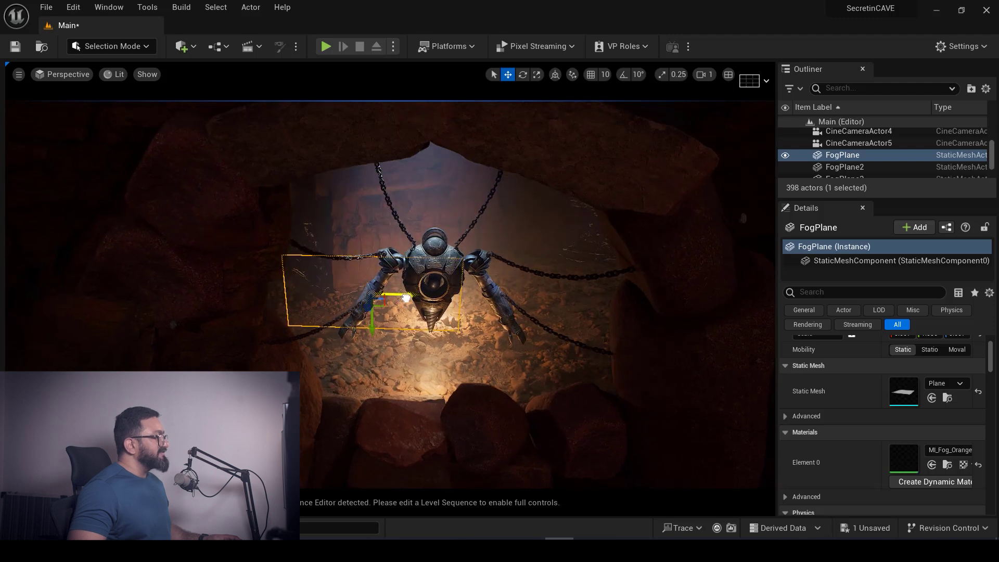
{"action": "left_click_drag", "start_coordinate": [554, 382], "coordinate": [557, 356], "text": "alt"}
{"action": "left_click", "coordinate": [848, 167]}
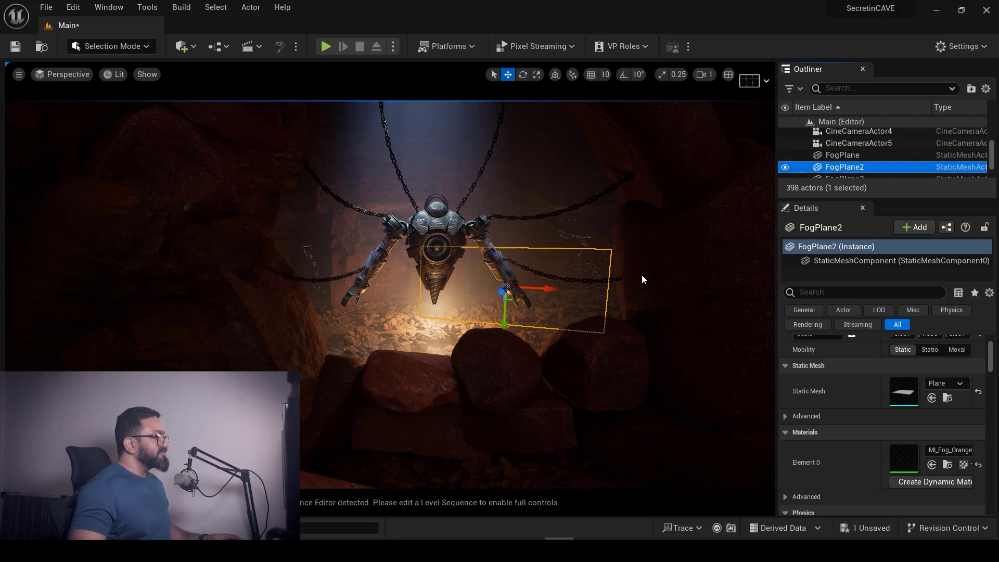
{"action": "mouse_move", "coordinate": [408, 340]}
{"action": "left_mouse_down", "text": "alt"}
{"action": "mouse_move", "coordinate": [419, 377]}
{"action": "mouse_move", "coordinate": [408, 340]}
{"action": "left_mouse_up", "text": "alt"}
Check the lit golem through CineCameraActor2, then release the camera and look at the whole cave with scene icons shown
{"action": "left_click", "coordinate": [77, 76]}
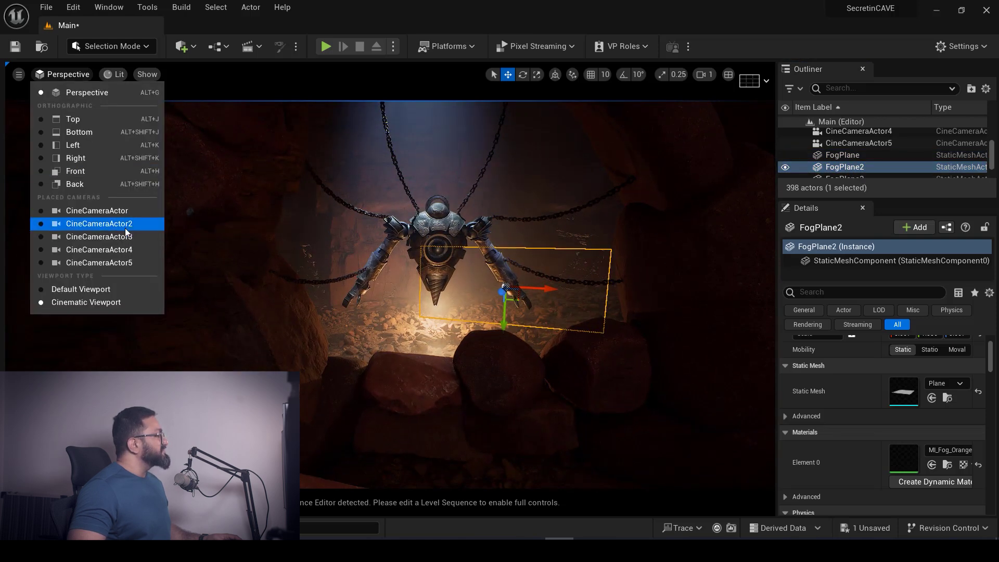
{"action": "left_click", "coordinate": [125, 226]}
{"action": "left_click", "coordinate": [352, 164]}
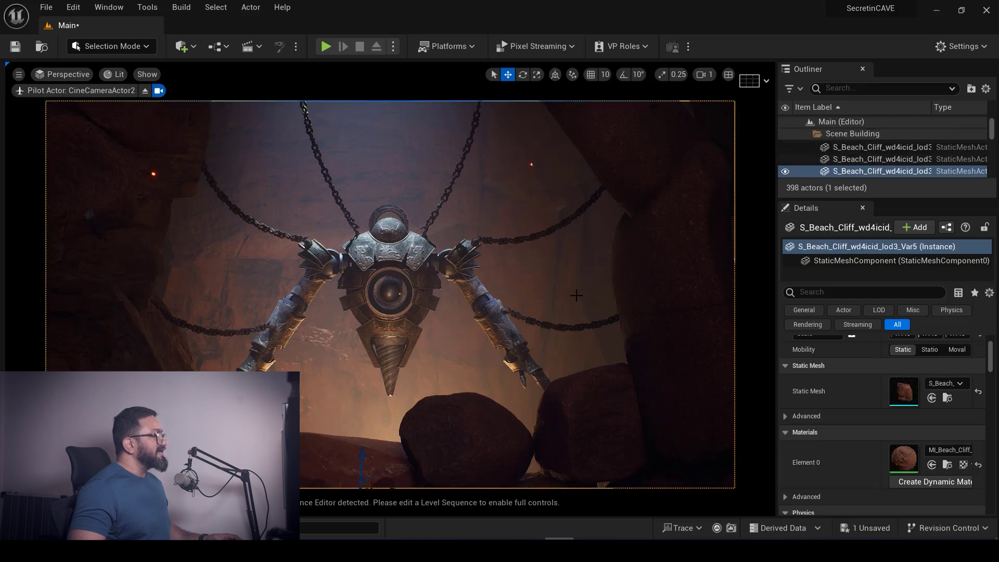
{"action": "left_click", "coordinate": [145, 90]}
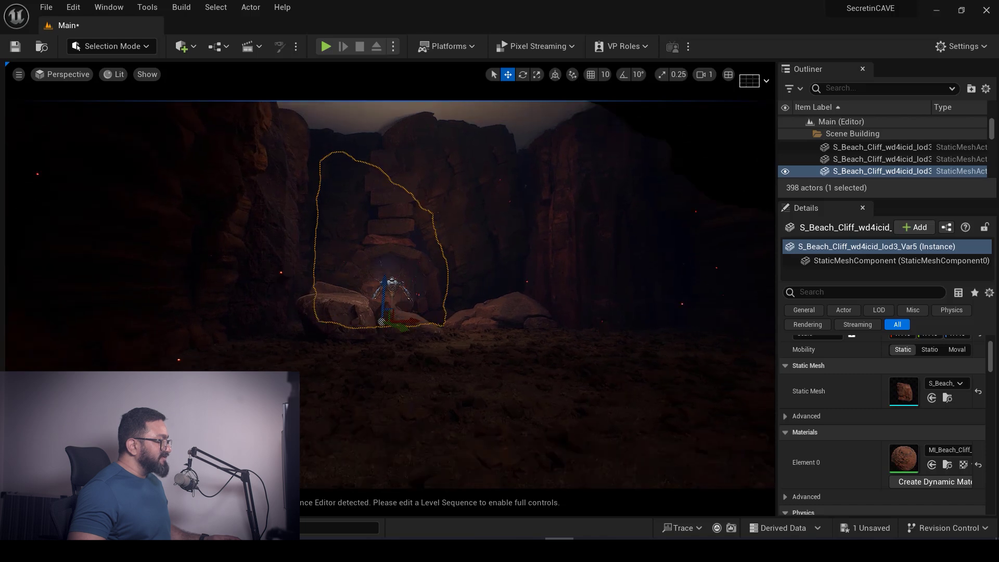
{"action": "key", "text": "g"}
{"action": "right_click_drag", "start_coordinate": [525, 380], "coordinate": [515, 375]}
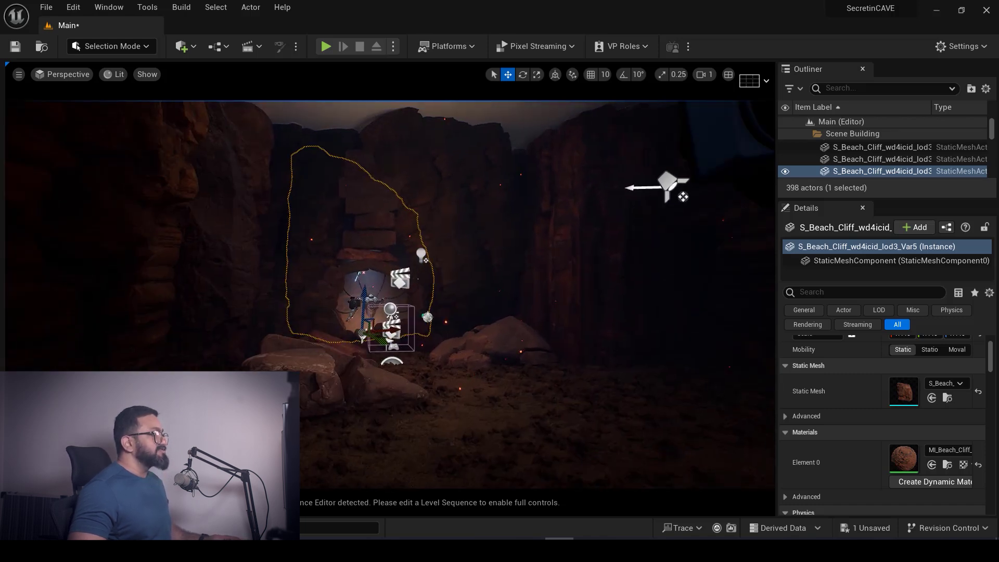
Select SpotLight7 in the environment lighting and examine its position and the direction of its cone in the cave
{"action": "left_click", "coordinate": [671, 185]}
{"action": "key", "text": "f"}
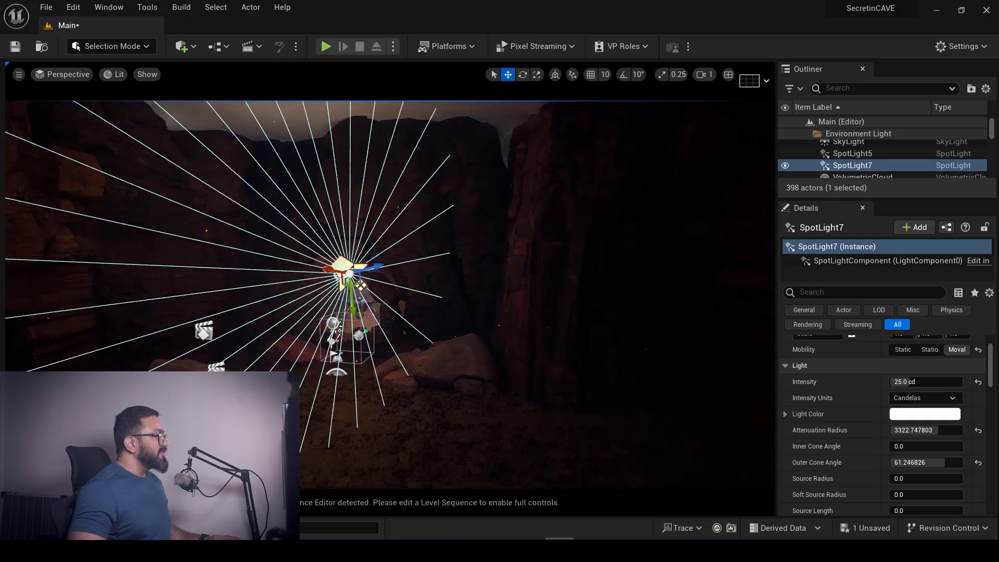
{"action": "mouse_move", "coordinate": [226, 194]}
{"action": "right_mouse_down"}
{"action": "mouse_move", "coordinate": [228, 174]}
{"action": "mouse_move", "coordinate": [227, 194]}
{"action": "right_mouse_up"}
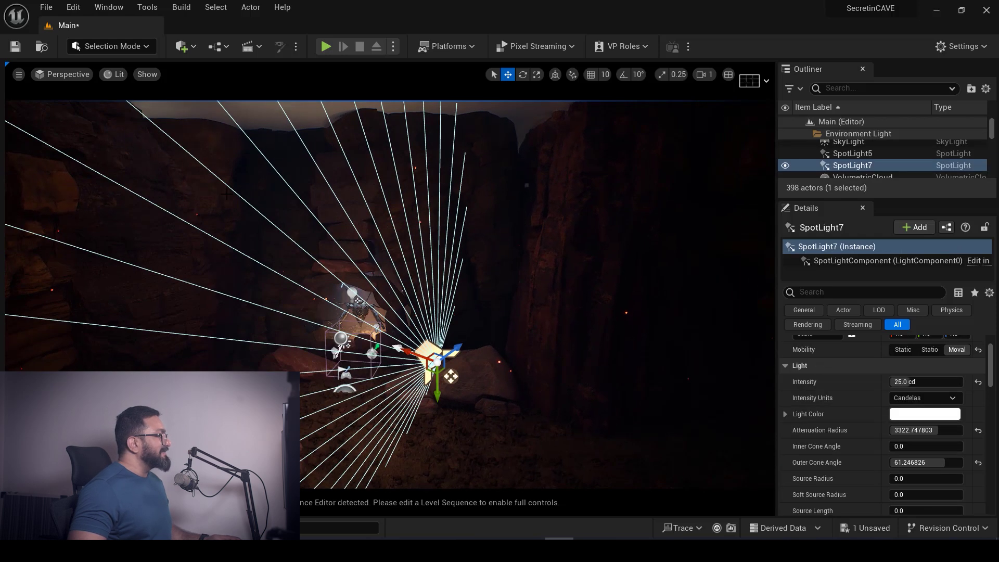
{"action": "left_click_drag", "start_coordinate": [291, 353], "coordinate": [370, 360], "text": "alt"}
{"action": "scroll", "coordinate": [370, 360], "scroll_direction": "up", "scroll_amount": 5}
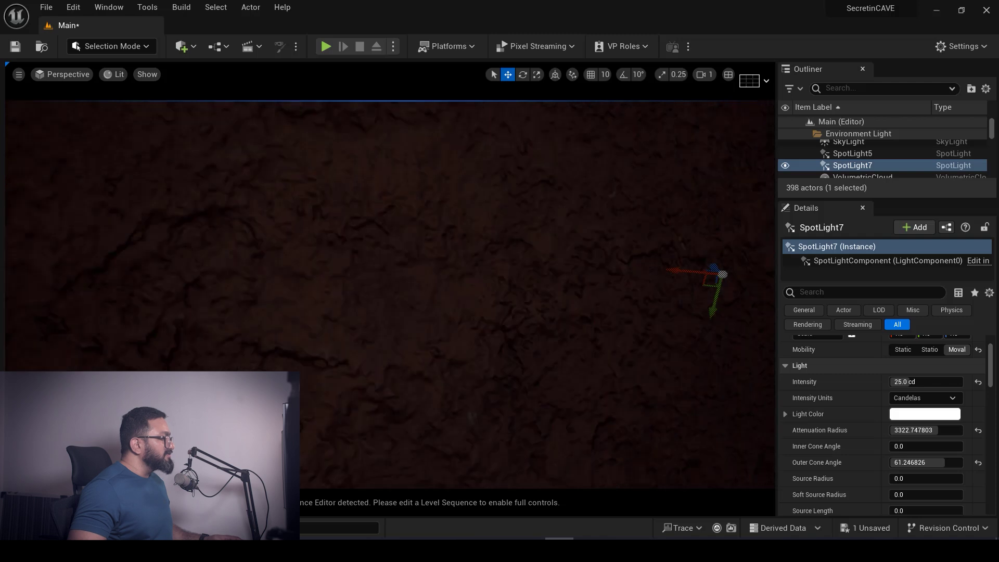
Select PointLight2 above the golem and examine its placement and attenuation range within the cave
{"action": "left_click", "coordinate": [424, 275]}
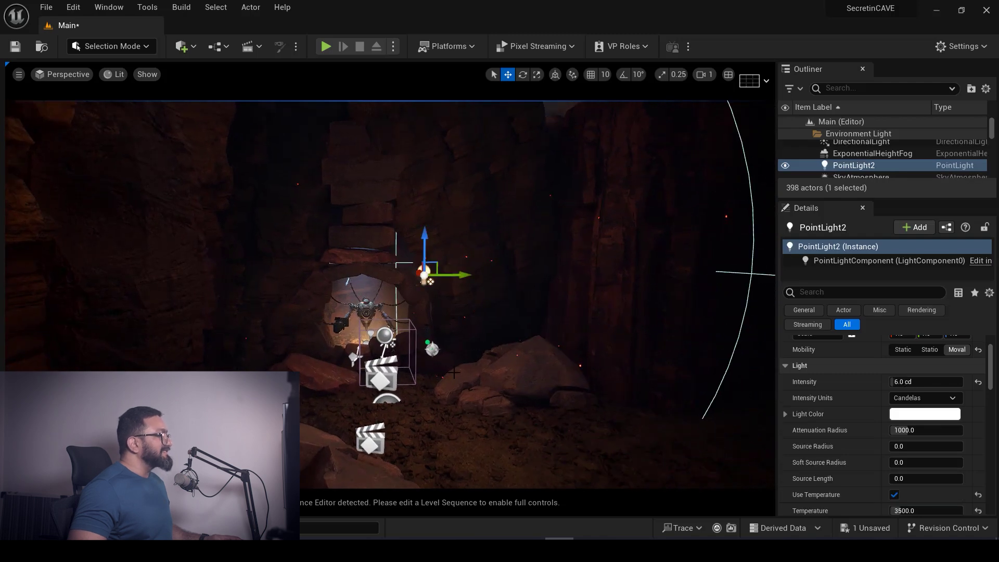
{"action": "key", "text": "f"}
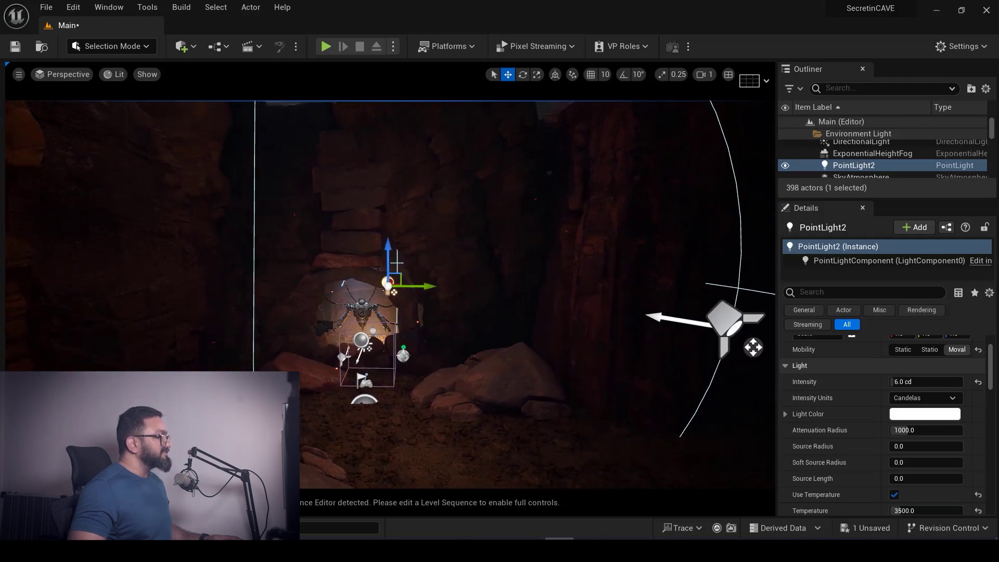
{"action": "left_click_drag", "start_coordinate": [518, 361], "coordinate": [504, 406], "text": "alt"}
{"action": "scroll", "coordinate": [505, 406], "scroll_direction": "down", "scroll_amount": 3}
{"action": "middle_click_drag", "start_coordinate": [397, 266], "coordinate": [416, 271]}
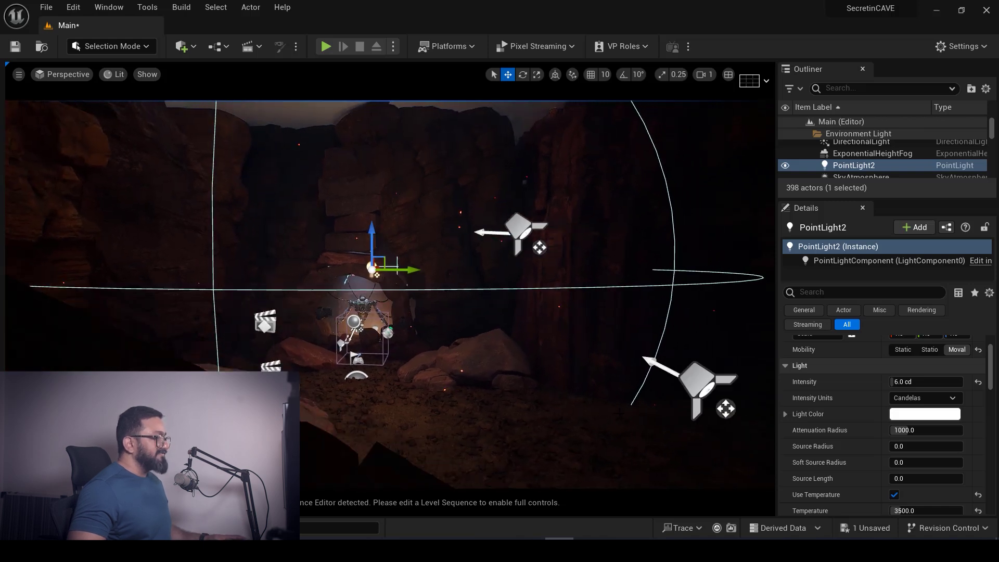
Select SpotLight5 beside the cave set, examine its placement, and view the golem through CineCameraActor2
{"action": "left_click", "coordinate": [704, 387]}
{"action": "mouse_move", "coordinate": [704, 388]}
{"action": "right_mouse_down"}
{"action": "mouse_move", "coordinate": [741, 387]}
{"action": "mouse_move", "coordinate": [723, 387]}
{"action": "right_mouse_up"}
{"action": "key", "text": "w"}
{"action": "right_click_drag", "start_coordinate": [572, 300], "coordinate": [583, 303]}
{"action": "key", "text": "ctrl+shift+p"}
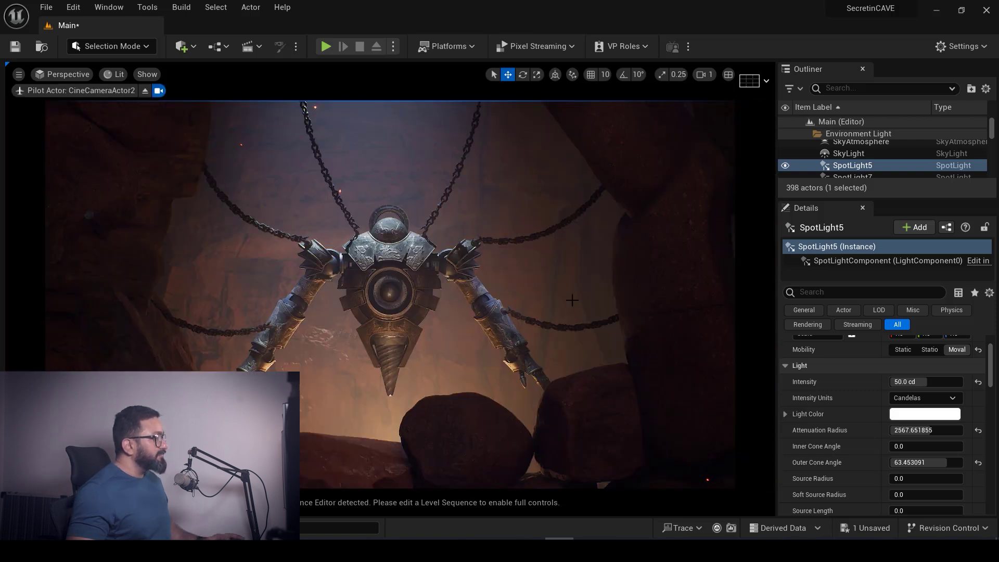